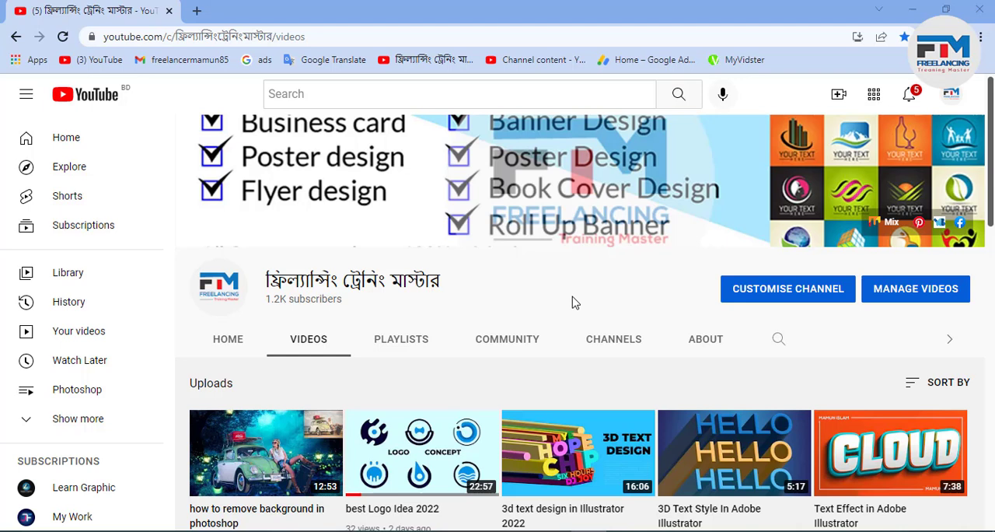
Step: Switch to Illustrator and draw a black rectangle in the empty area above the white music note
click(911, 9)
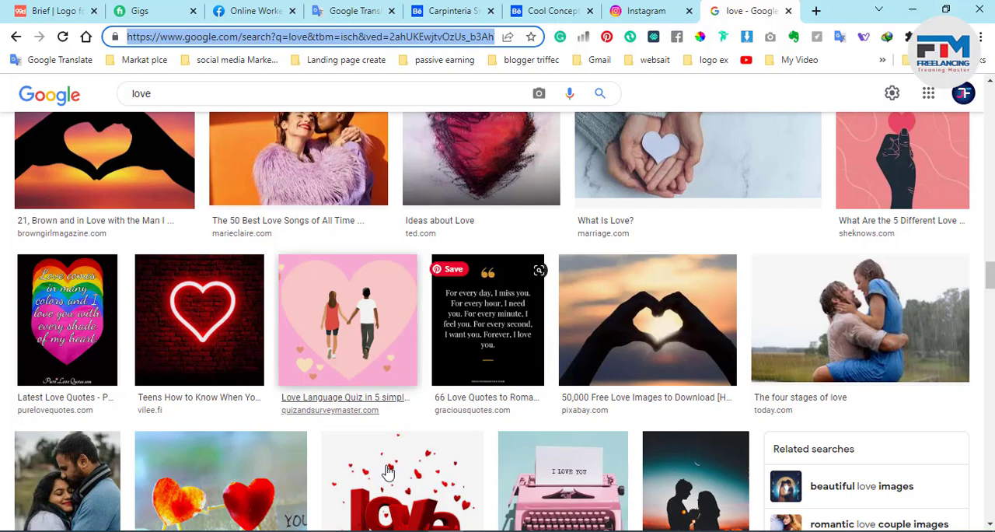
click(232, 531)
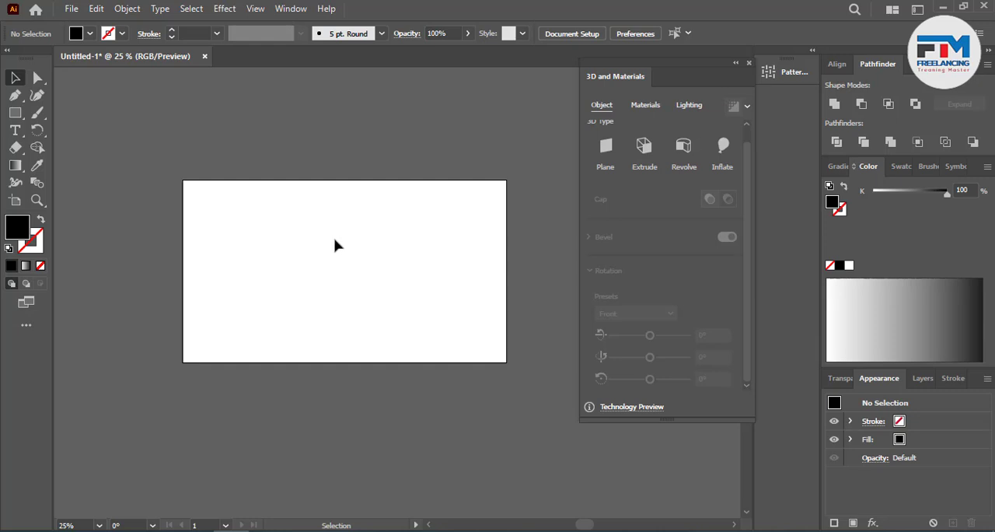
scroll(261, 332, up, 6)
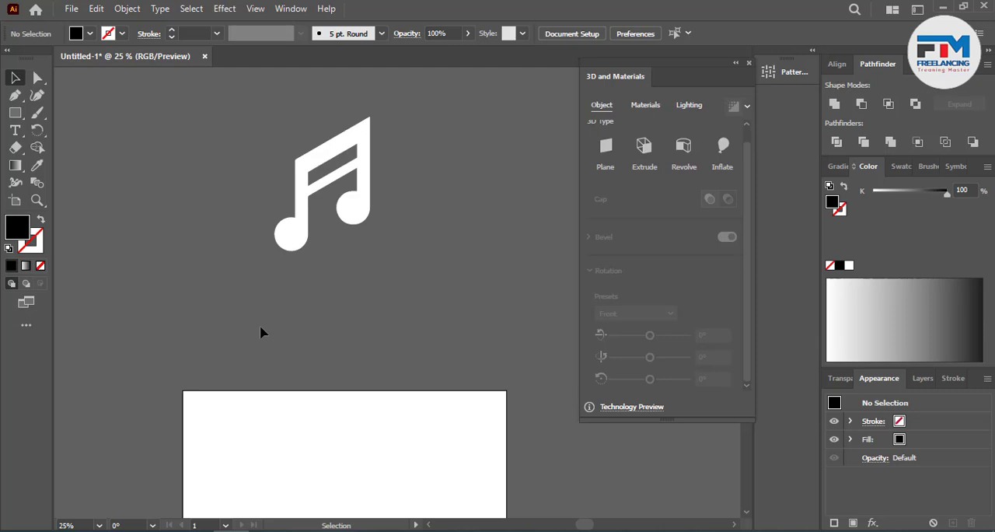
scroll(269, 332, up, 6)
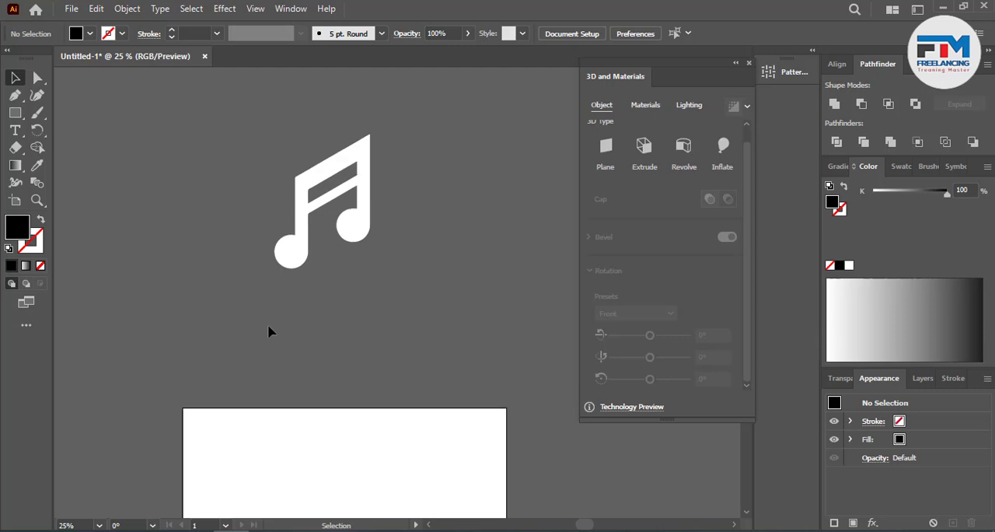
click(15, 113)
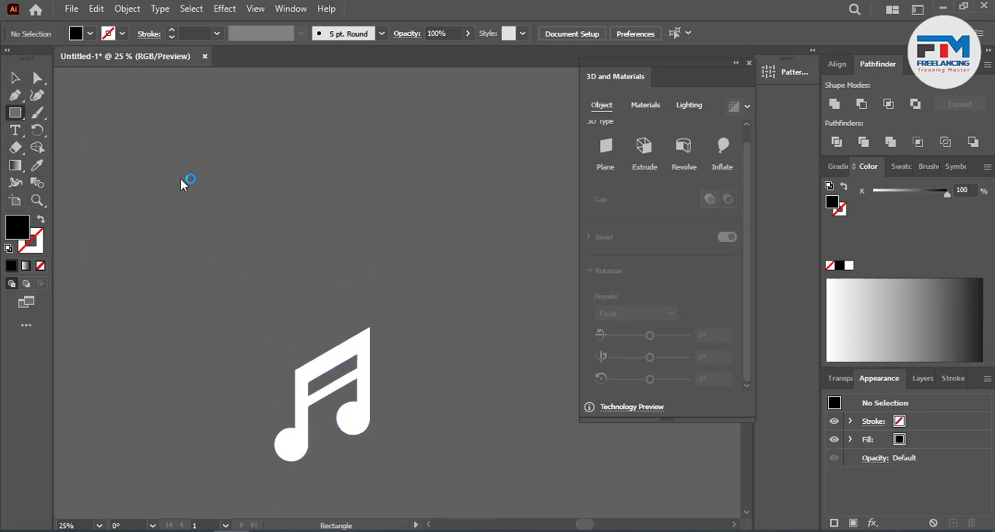
drag(215, 168, 388, 277)
click(14, 78)
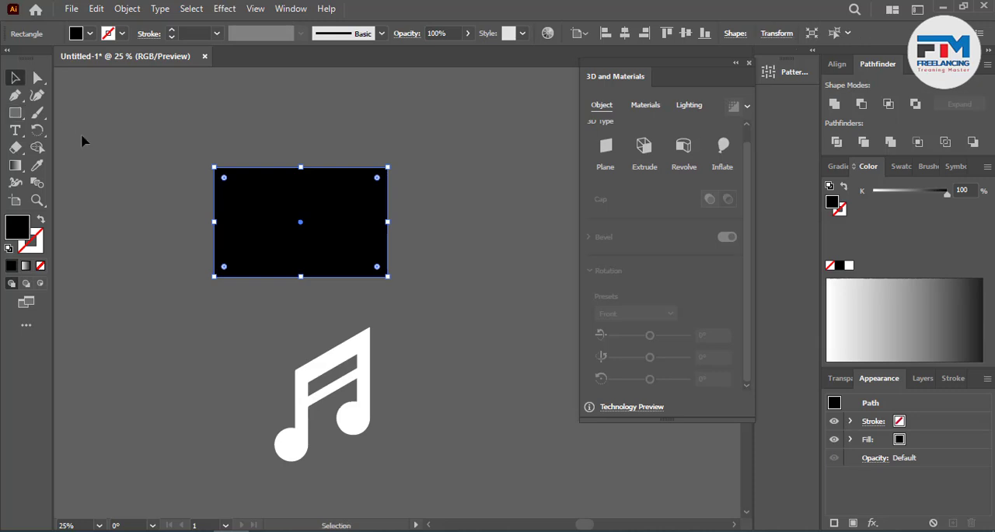
click(117, 167)
Step: Draw a black square against the rectangle's lower edge and delete its lower-left anchor point to form a triangle
scroll(276, 281, up, 3)
scroll(276, 281, up, 2)
drag(294, 317, 293, 157)
click(340, 371)
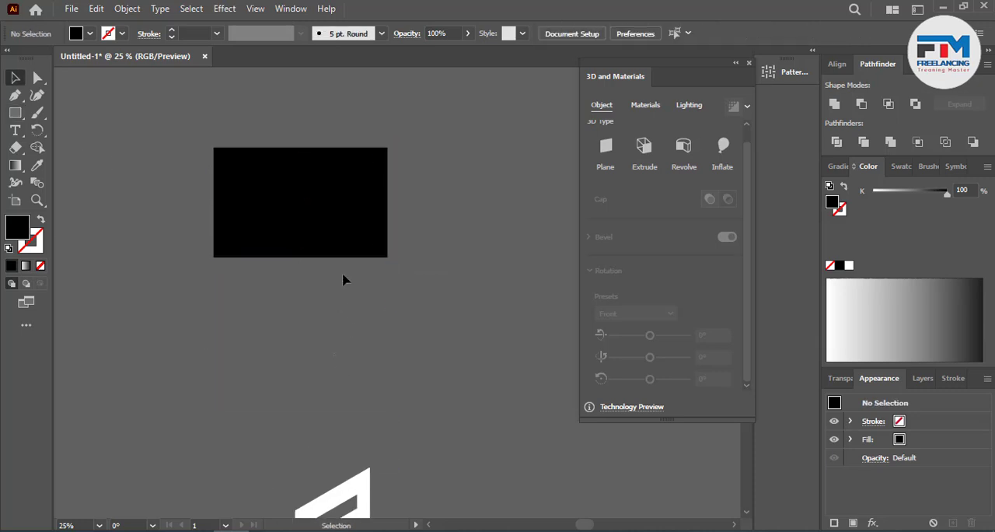
scroll(342, 275, up, 3)
scroll(348, 304, down, 2)
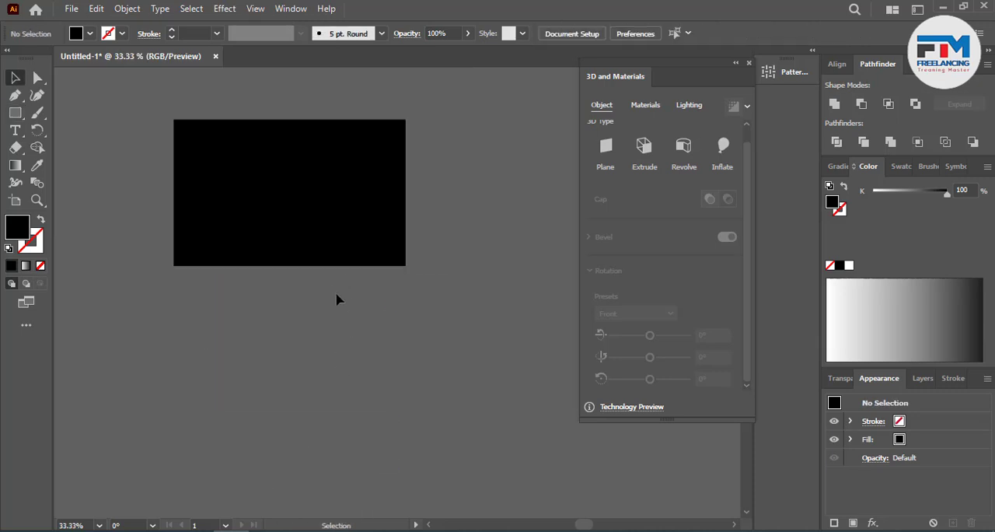
click(15, 113)
drag(317, 324, 373, 380)
click(37, 77)
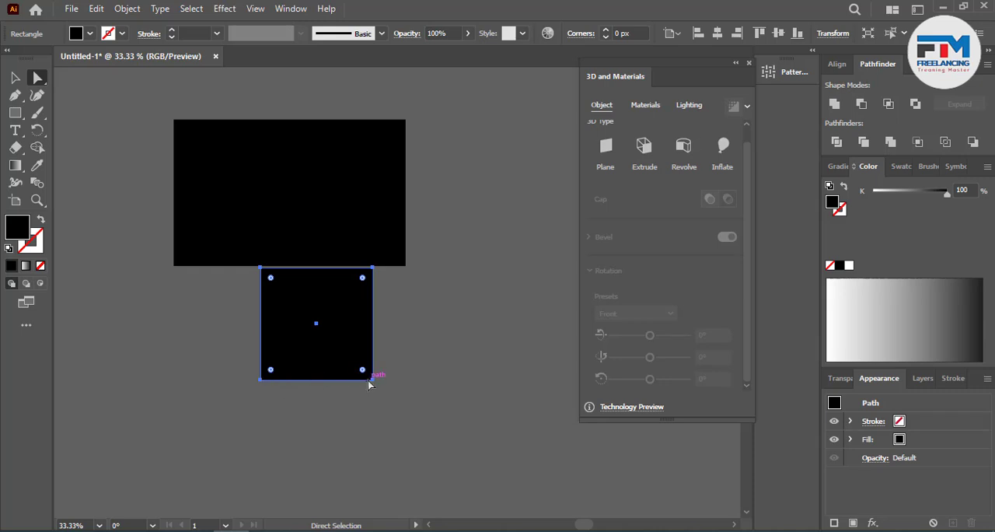
click(260, 379)
key(Delete)
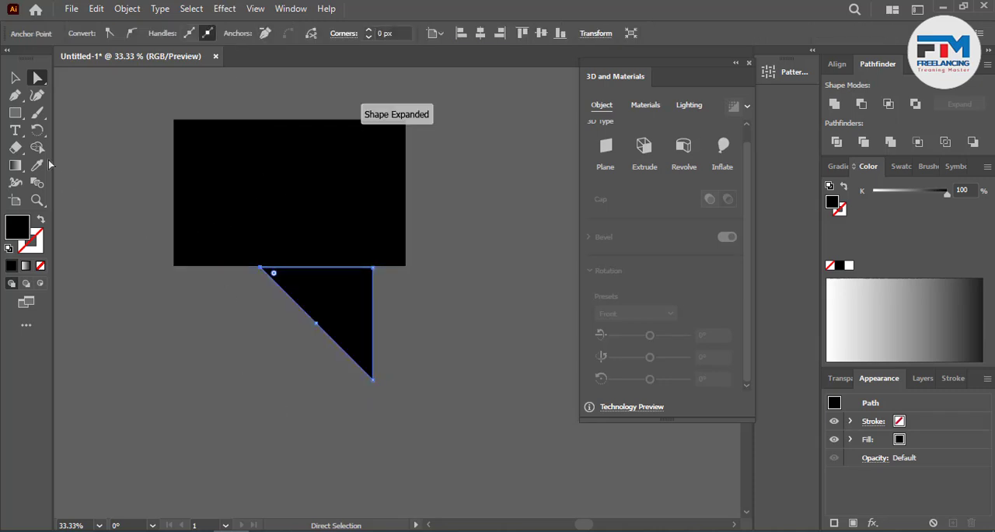
Step: Move the triangle flush with the rectangle's lower-right corner and unite the two shapes into one speech bubble
click(16, 77)
click(157, 344)
drag(344, 338, 389, 290)
click(451, 213)
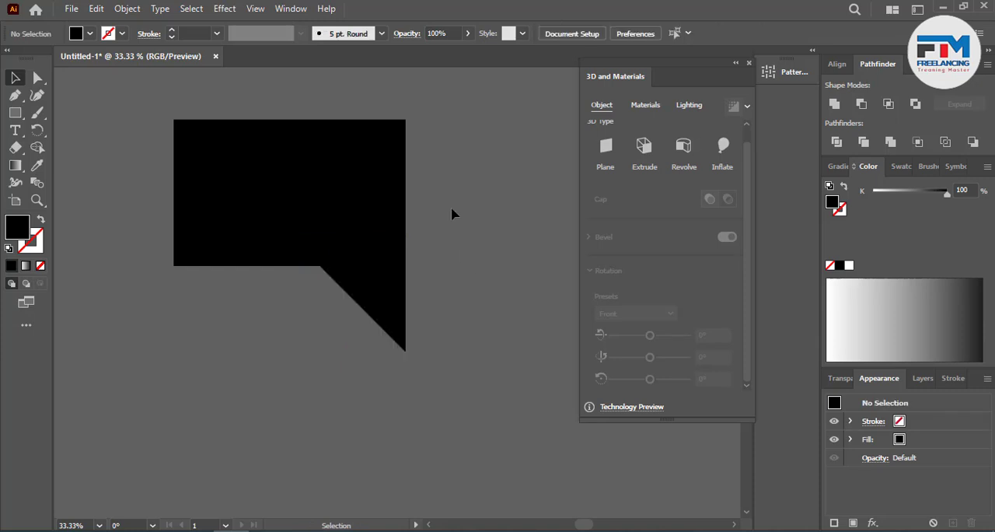
key(ctrl+a)
click(837, 112)
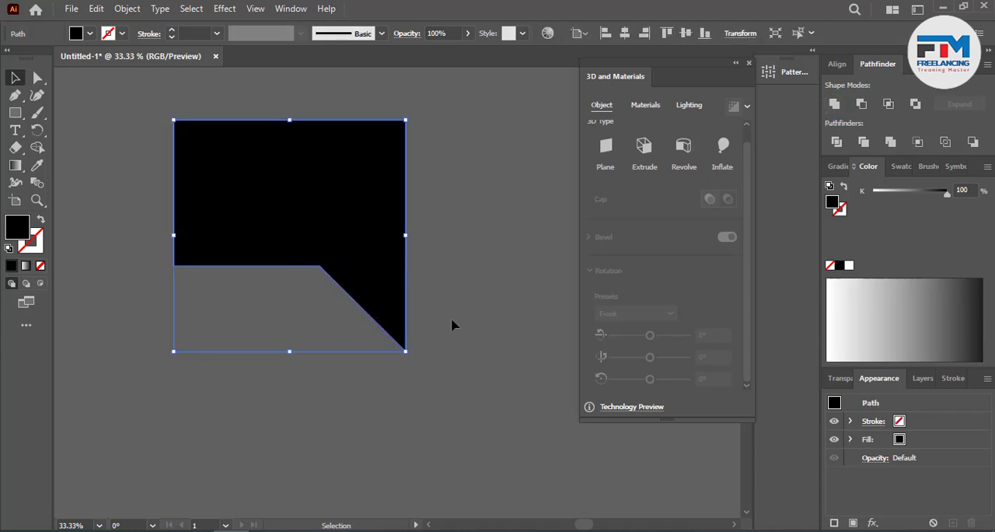
click(455, 216)
key(ctrl+a)
click(187, 359)
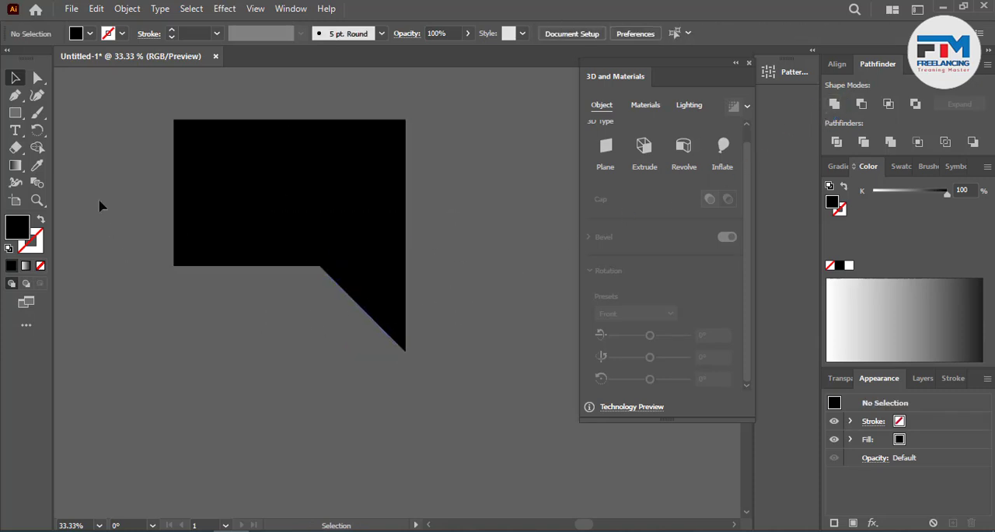
Step: Round the bubble's inner bend above the tail and its two left and upper-right corners
click(37, 78)
drag(288, 315, 289, 338)
key(ctrl+a)
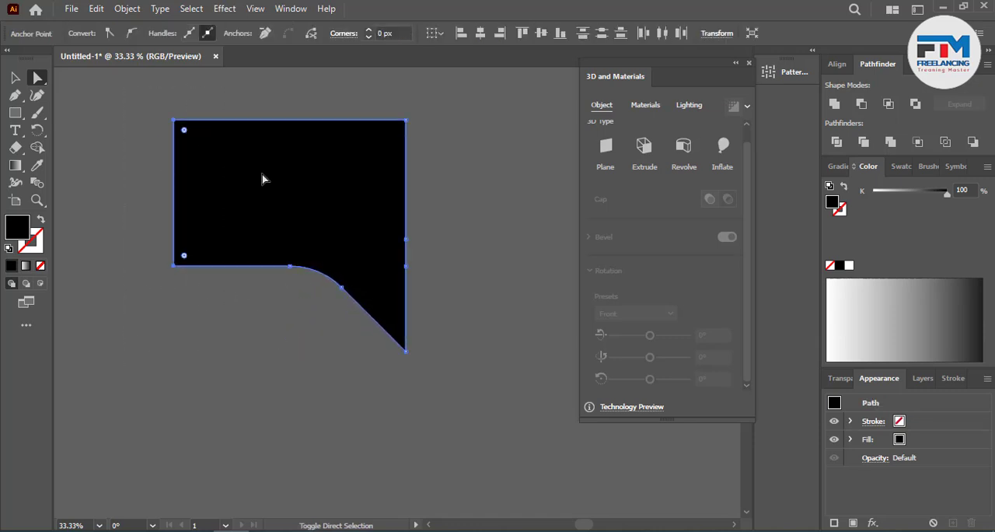
drag(394, 134, 380, 153)
click(17, 78)
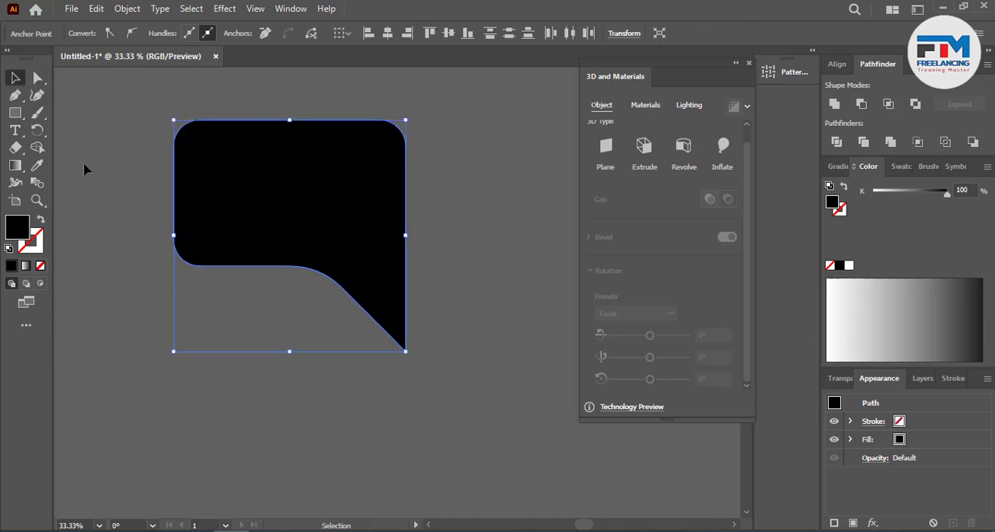
click(349, 400)
Step: Move the white music note onto the black bubble and bring it to the front
scroll(362, 432, up, 2)
scroll(382, 401, down, 1)
scroll(386, 406, down, 3)
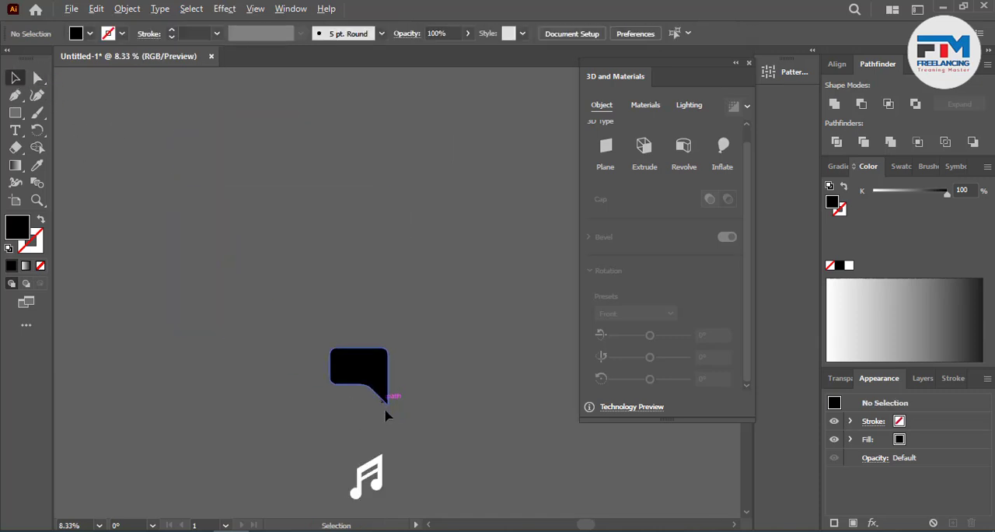
scroll(385, 424, down, 1)
drag(380, 420, 377, 331)
scroll(378, 340, up, 3)
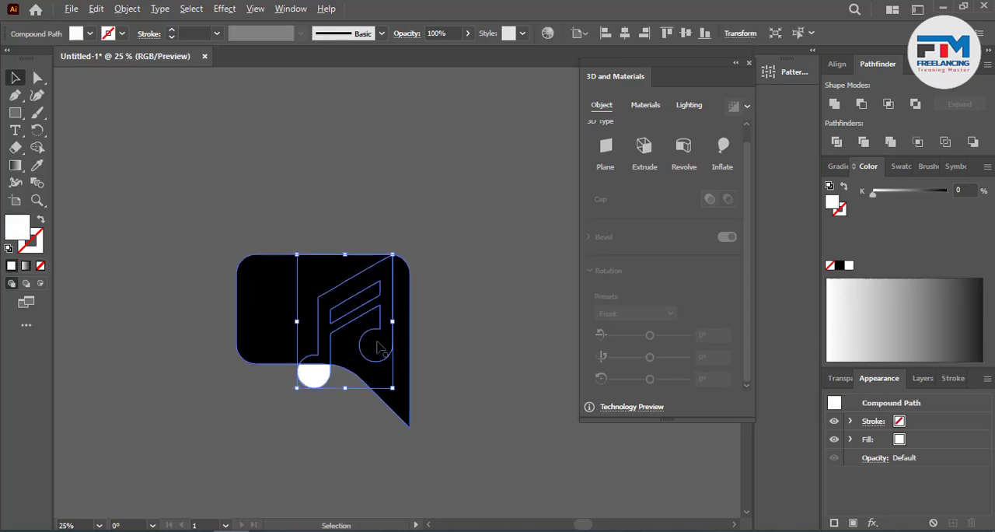
key(ctrl+shift+])
scroll(331, 360, up, 2)
scroll(328, 366, up, 1)
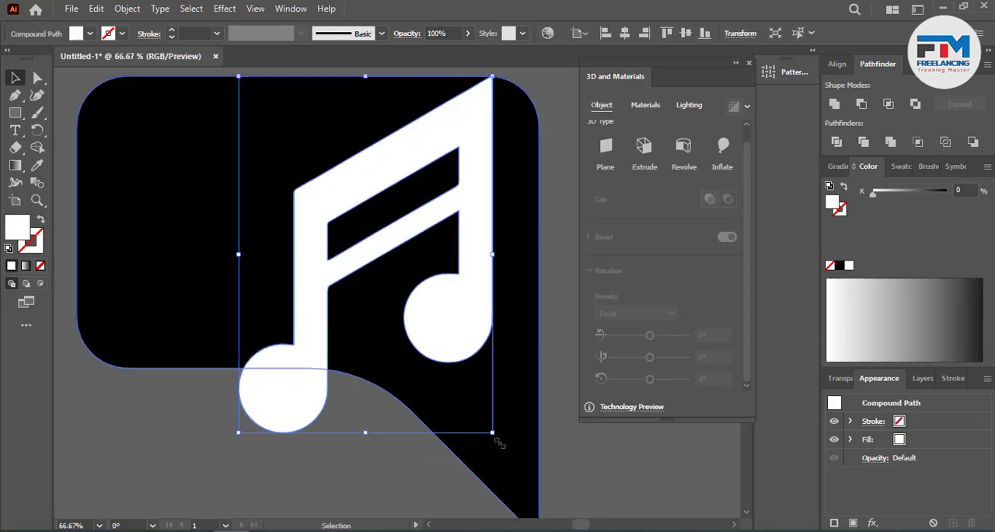
Step: Scale the music note down proportionally so it fits inside the bubble's body
drag(493, 428, 452, 379)
drag(423, 311, 424, 281)
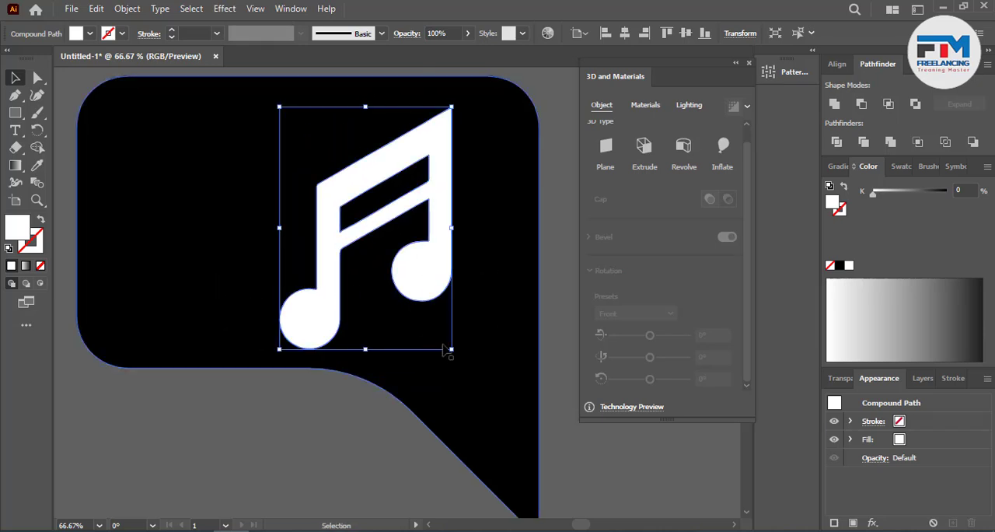
drag(452, 349, 438, 325)
Step: Shift the bubble's left-side anchor points inward to narrow its body around the music note
click(125, 288)
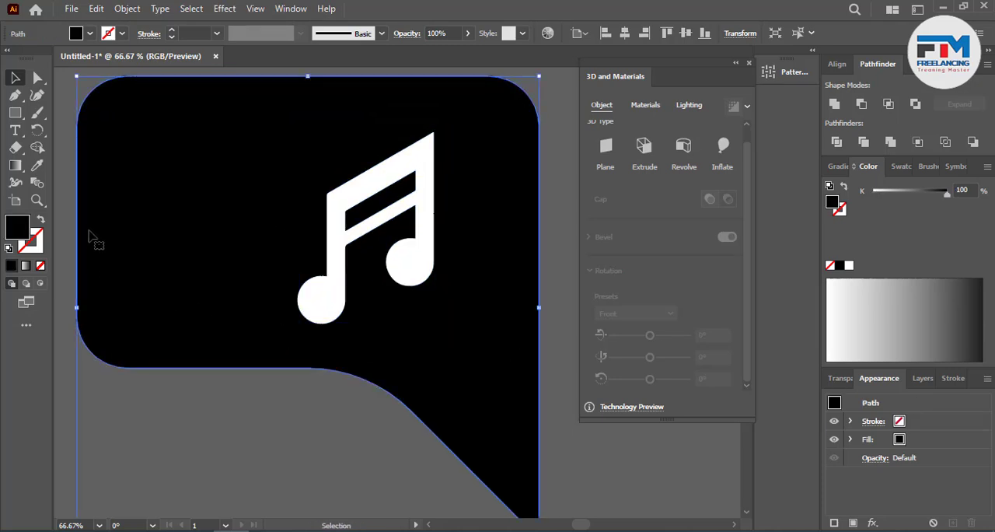
key(ctrl+minus)
click(38, 79)
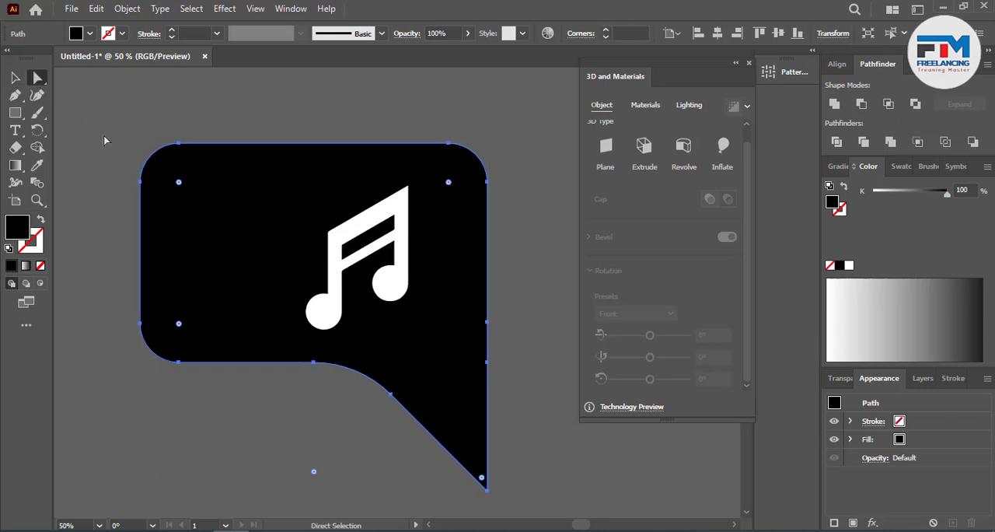
click(179, 363)
drag(179, 363, 267, 373)
click(73, 190)
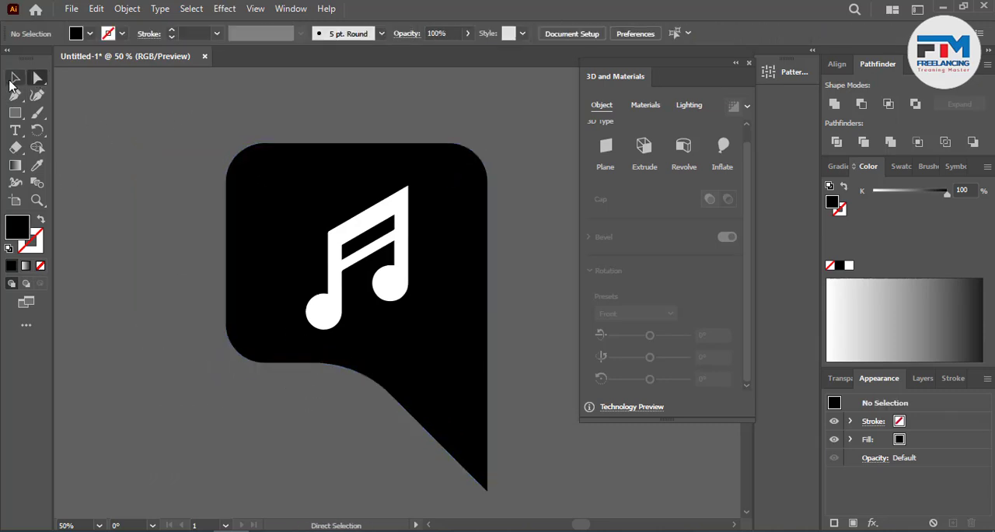
Step: Raise the anchor point at the tip of the bubble's tail to shorten the tail
scroll(414, 474, down, 2)
drag(414, 475, 521, 416)
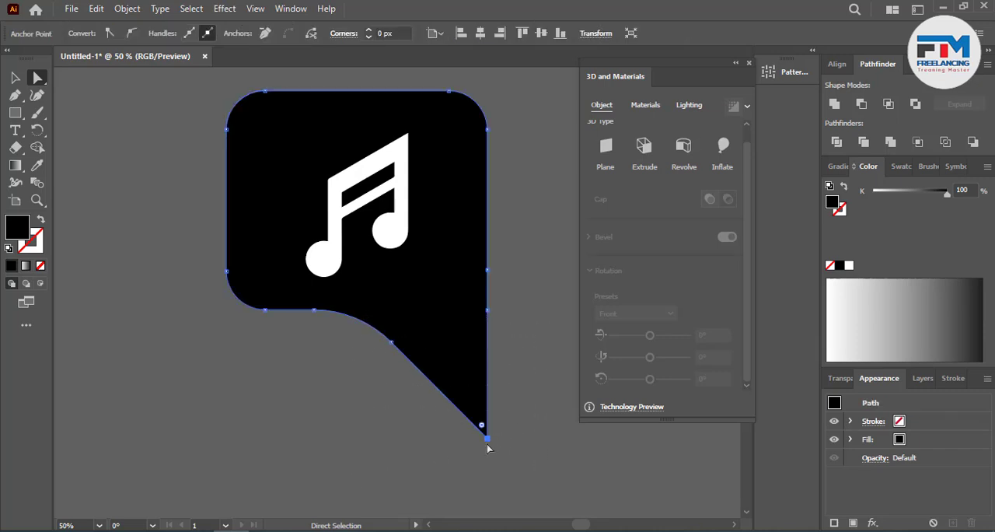
drag(484, 435, 487, 371)
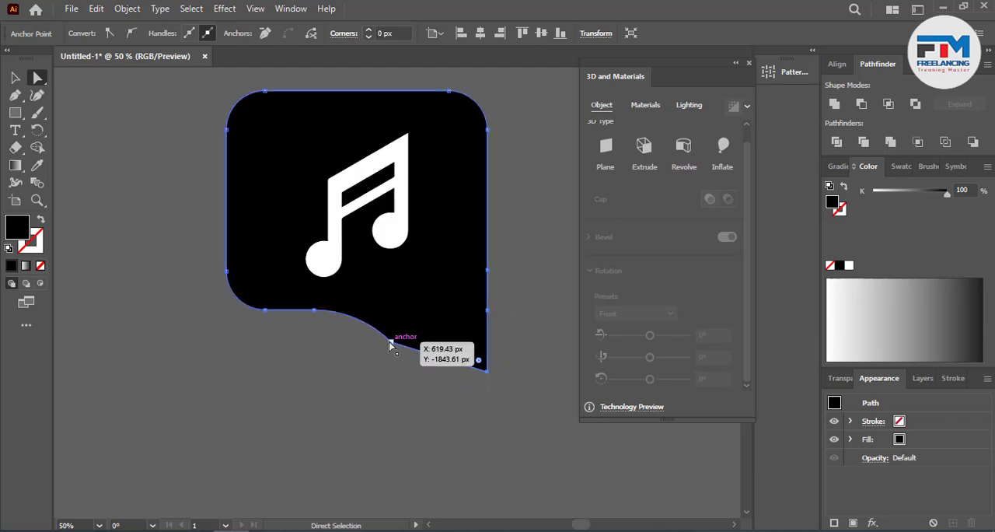
Step: Remove the anchor point in the middle of the tail's edge and extend the remaining curve handle into a smooth arc
click(265, 34)
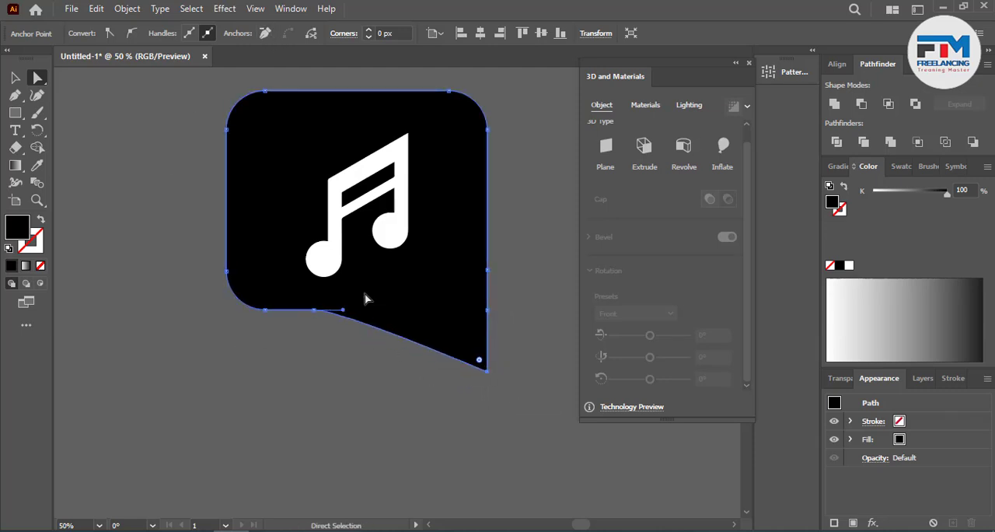
drag(344, 310, 435, 306)
click(397, 384)
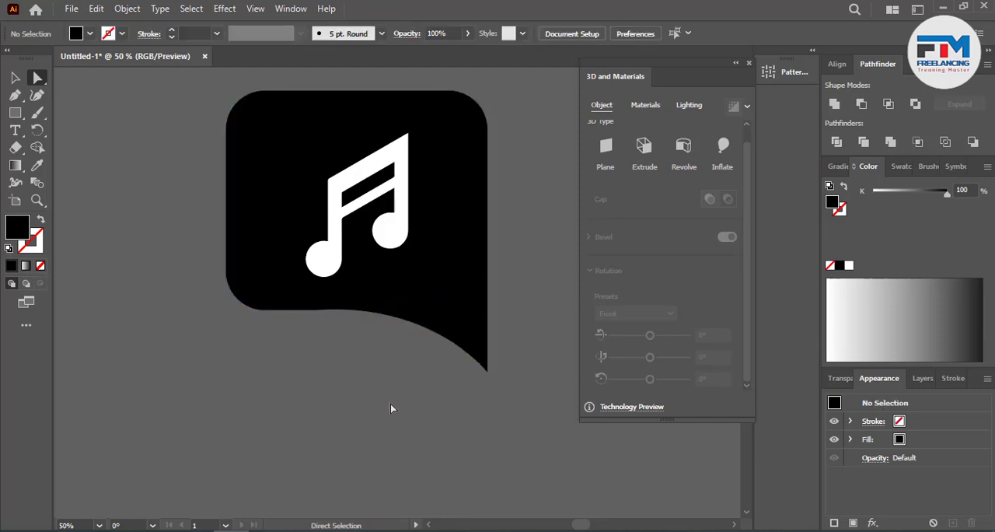
scroll(304, 422, up, 1)
click(15, 78)
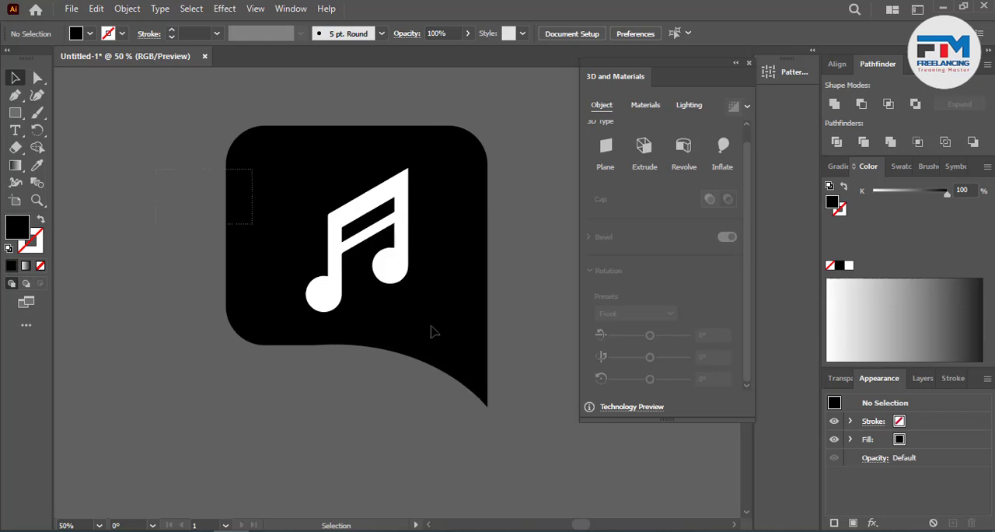
key(ctrl+a)
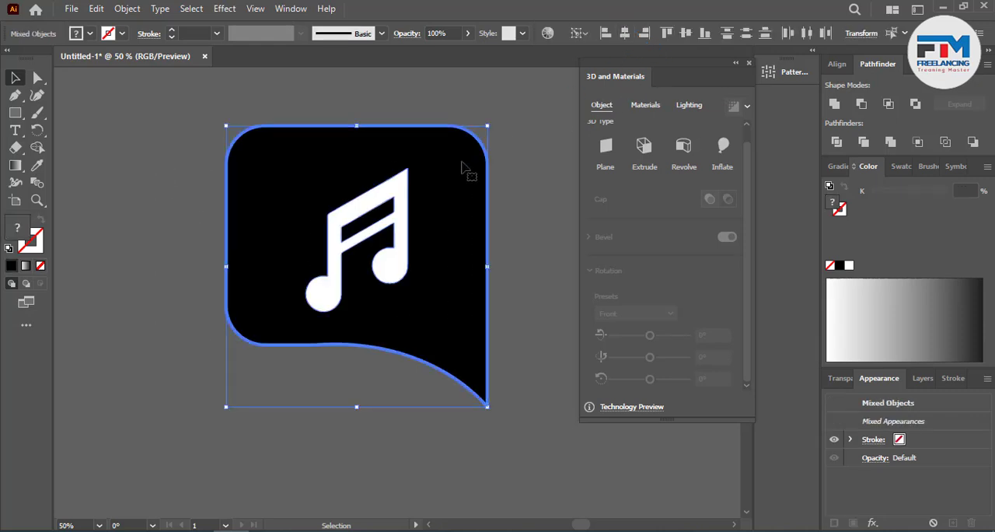
key(ctrl+shift+a)
scroll(388, 356, up, 1)
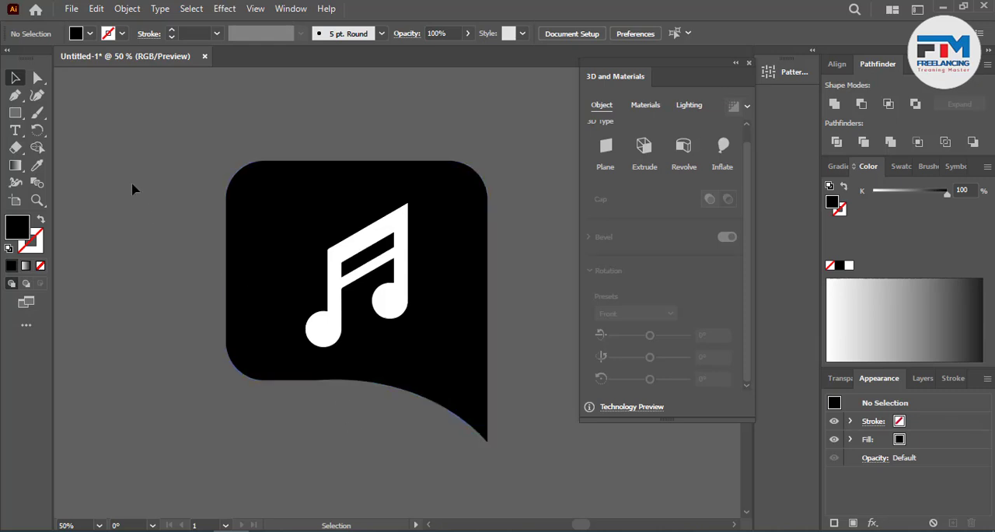
Step: Try teal and blue fills on the bubble, and settle on the pink swatch C=0 M=95 Y=20 K=0
click(254, 202)
click(904, 167)
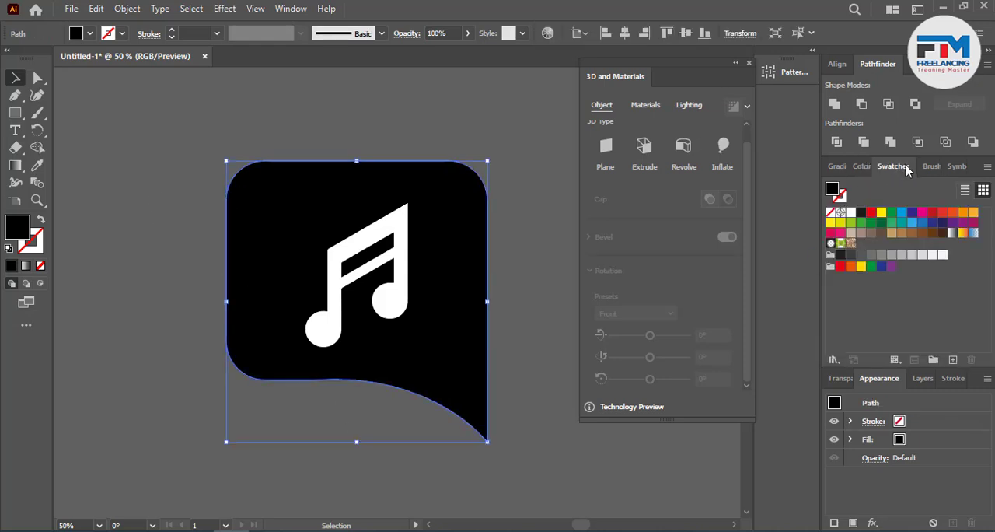
click(901, 222)
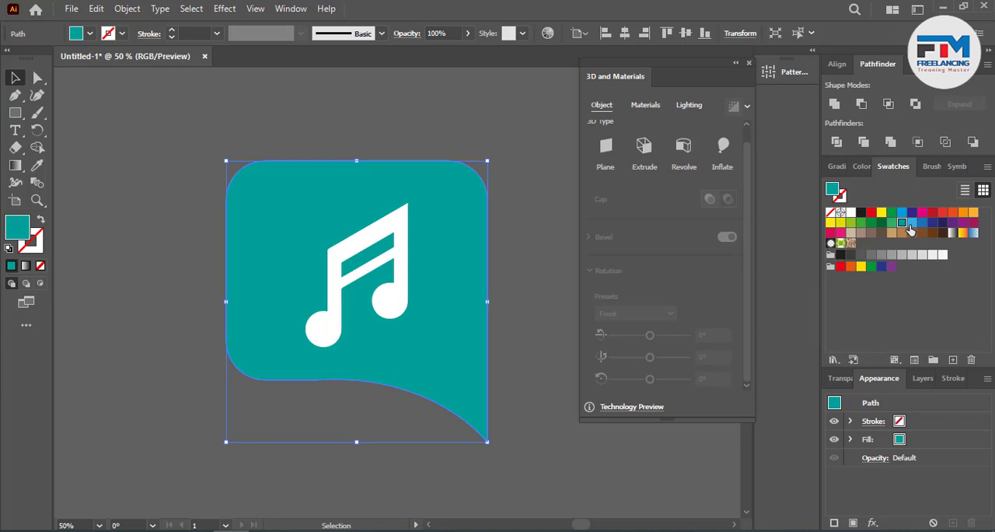
click(909, 225)
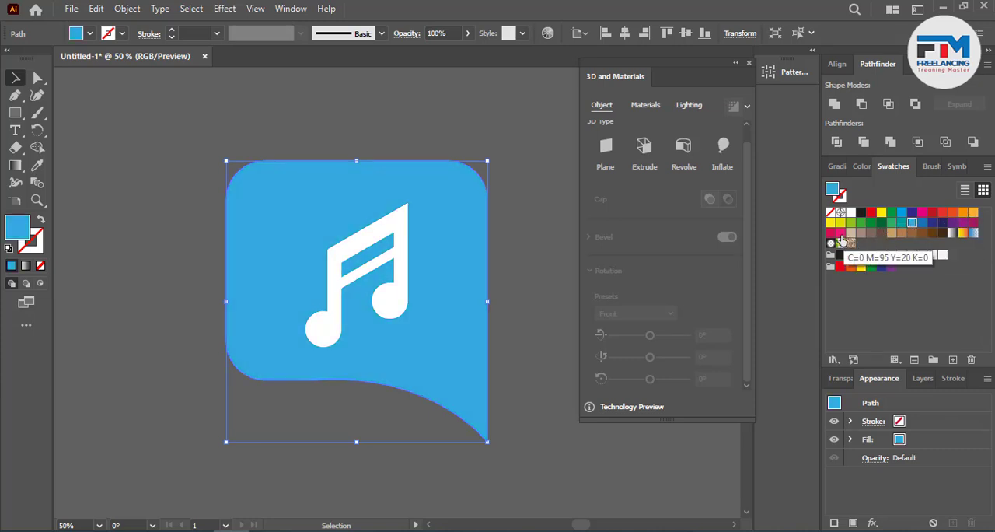
click(841, 232)
click(521, 297)
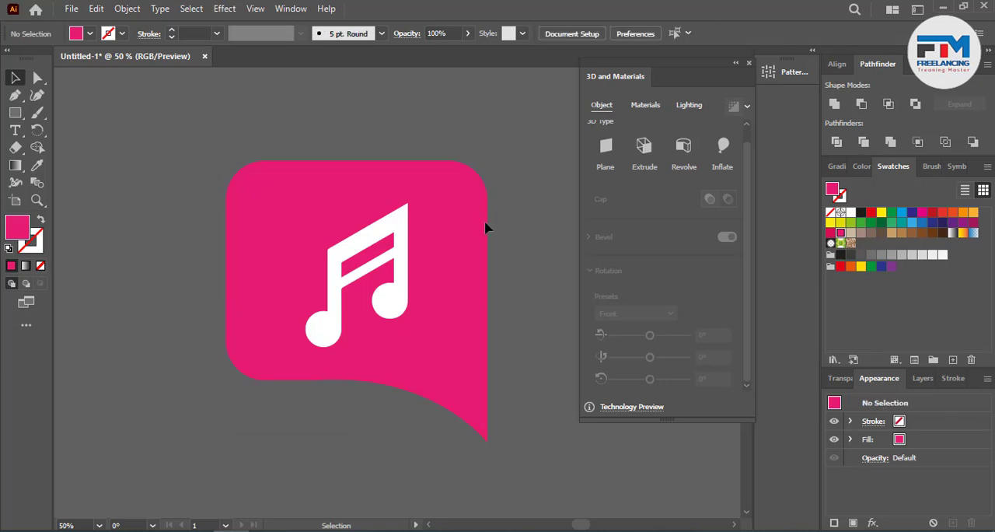
Step: Group the pink bubble with the white music note and select the group
key(ctrl+a)
right_click(490, 268)
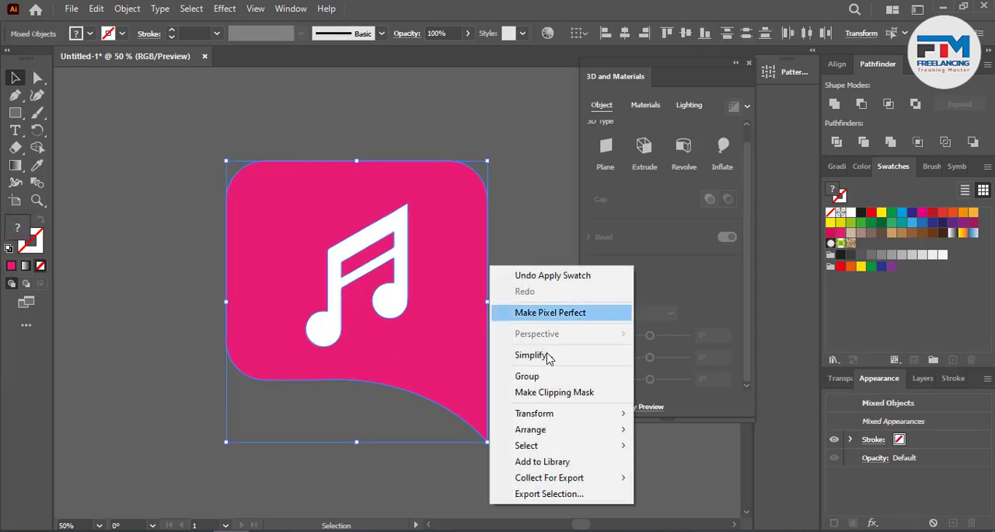
click(516, 377)
click(518, 256)
click(340, 305)
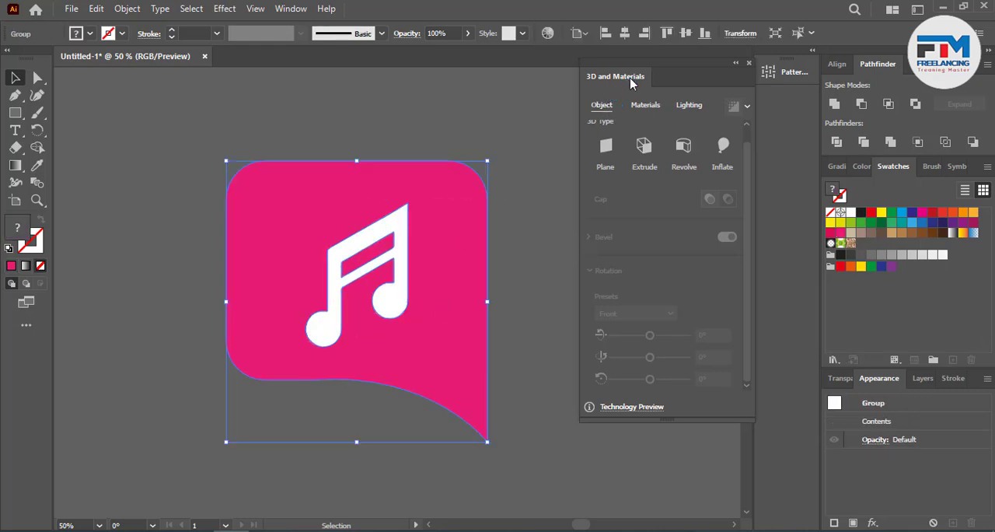
Step: Apply the 3D Inflate effect to the selected bubble and music note group
click(291, 9)
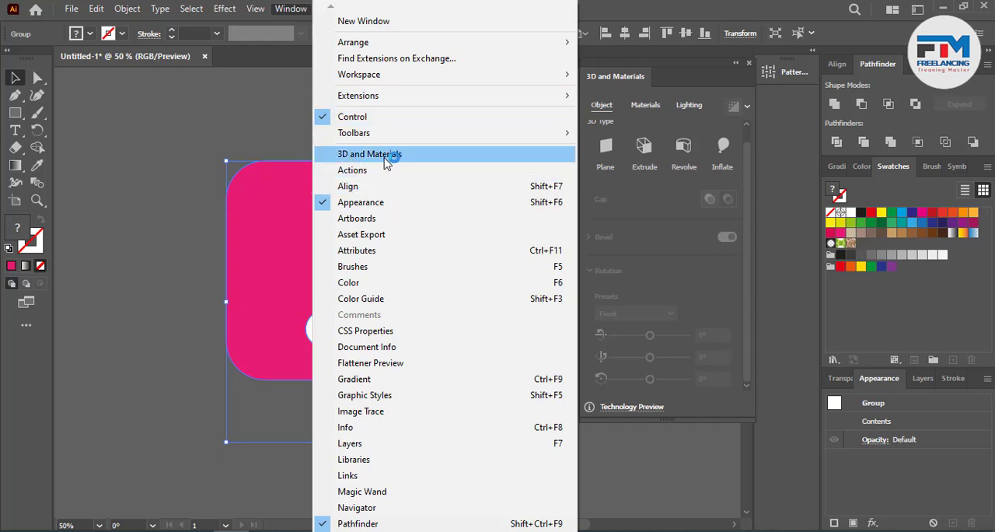
click(625, 3)
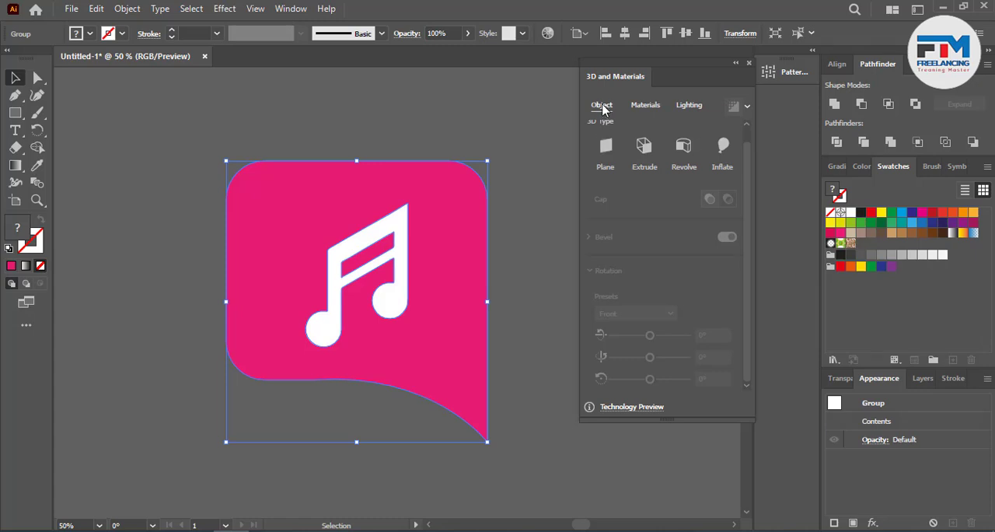
click(725, 148)
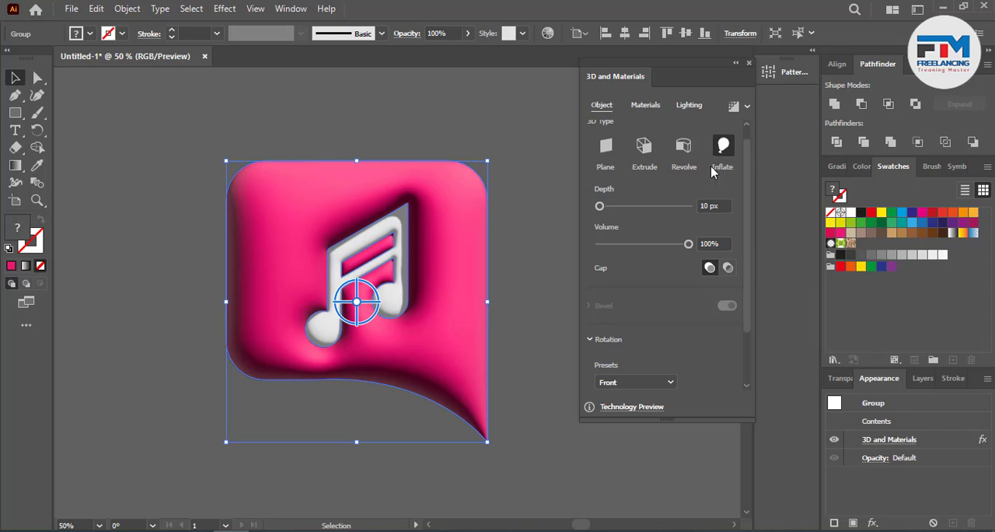
Step: Set the inflated group's depth to 15 px and its volume to 92%
double_click(709, 205)
text(15)
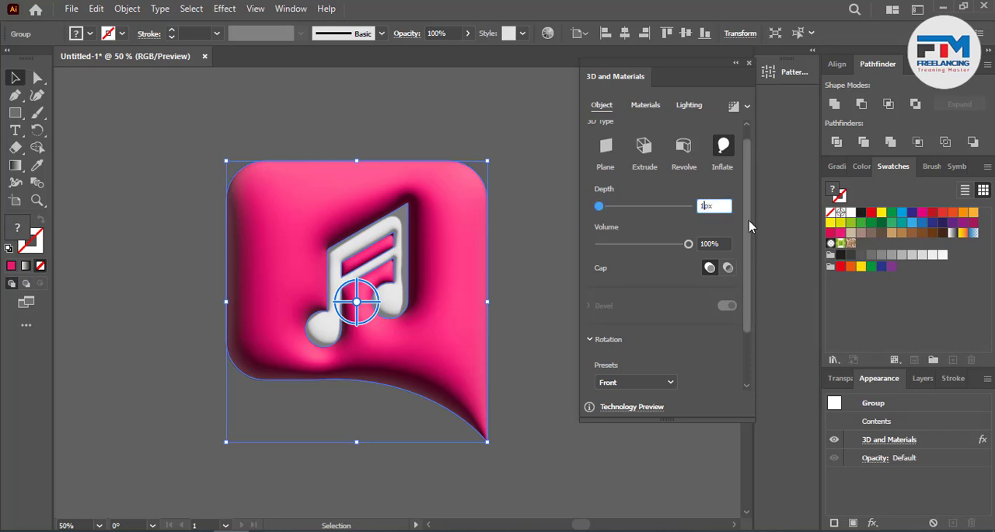
double_click(715, 243)
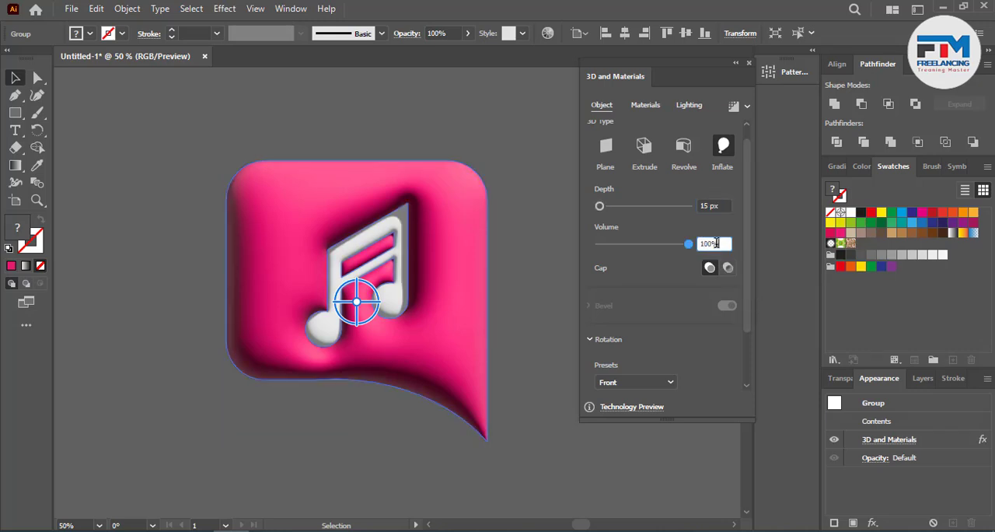
double_click(715, 243)
text(35)
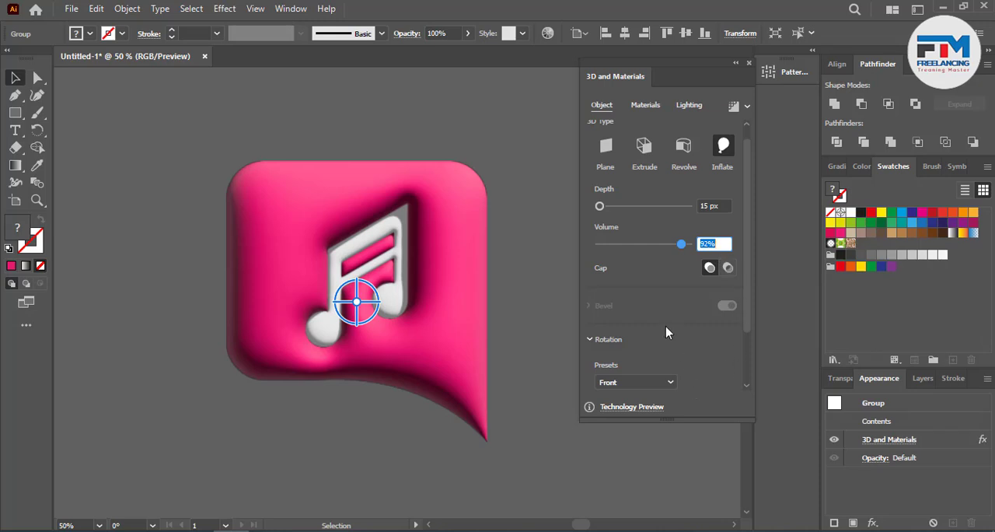
Step: Try the Isometric Left rotation preset on the inflated group and return it to the Front preset
scroll(631, 333, down, 2)
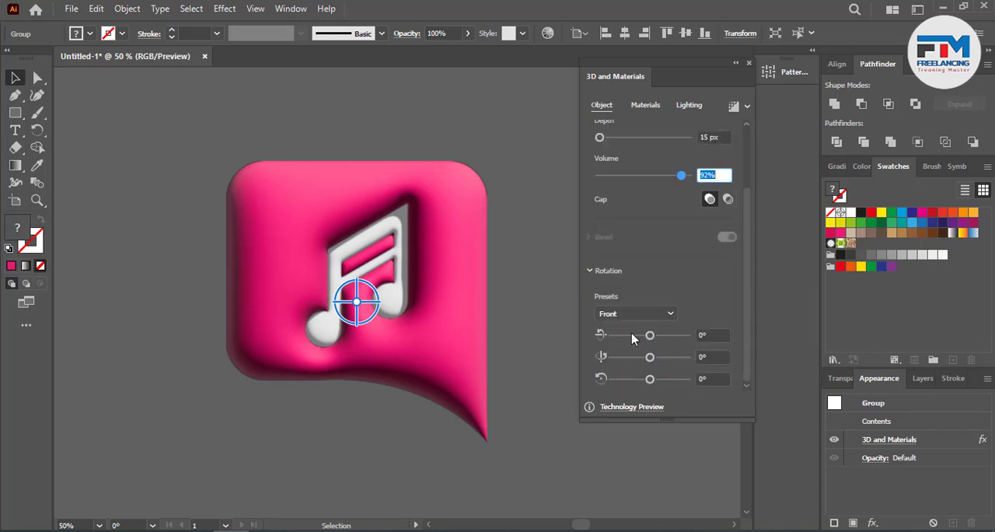
click(628, 313)
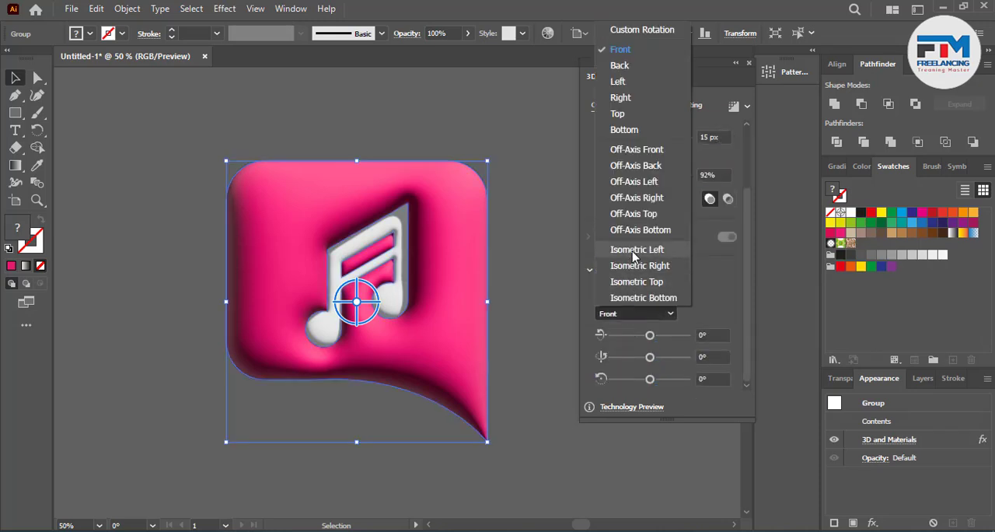
click(634, 247)
click(642, 313)
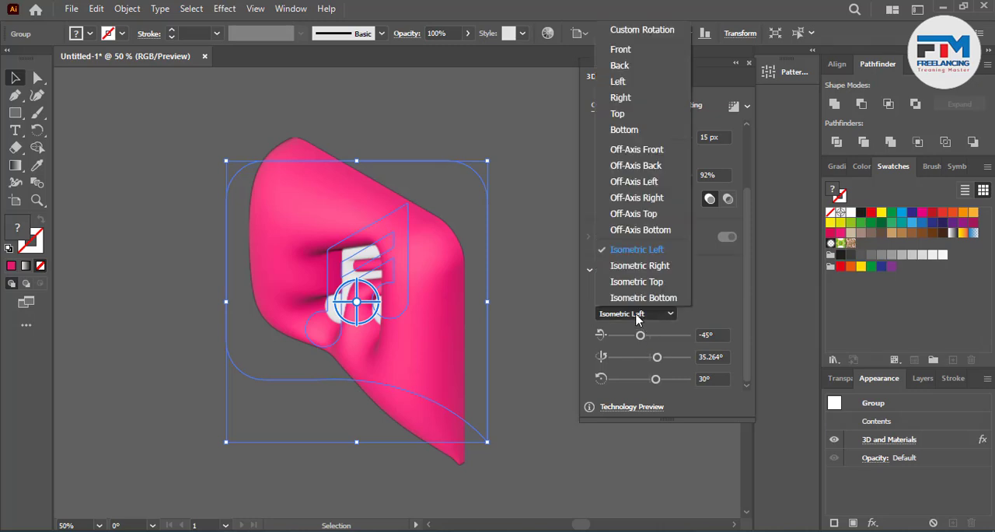
click(631, 49)
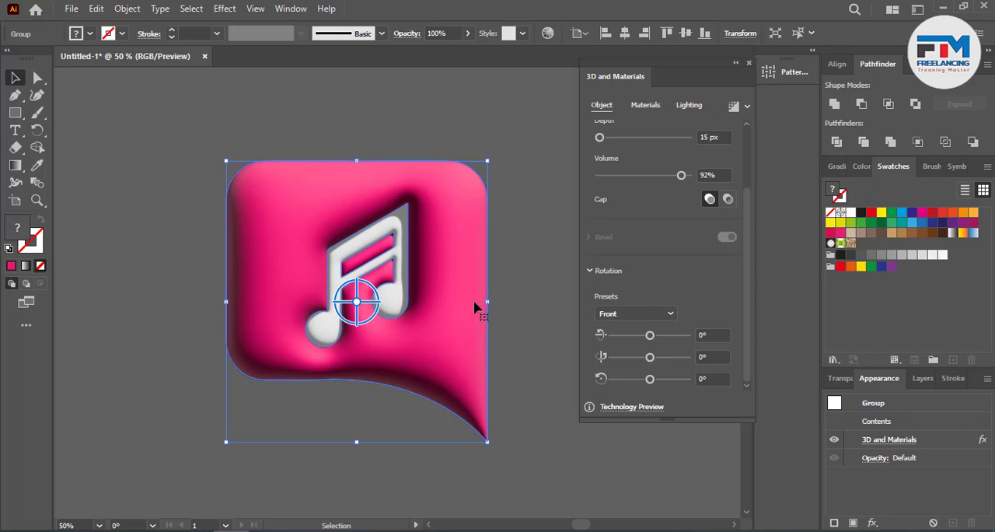
Step: Give the inflated group a custom rotation of 156° around X, -156° around Y and 159° around Z
click(711, 333)
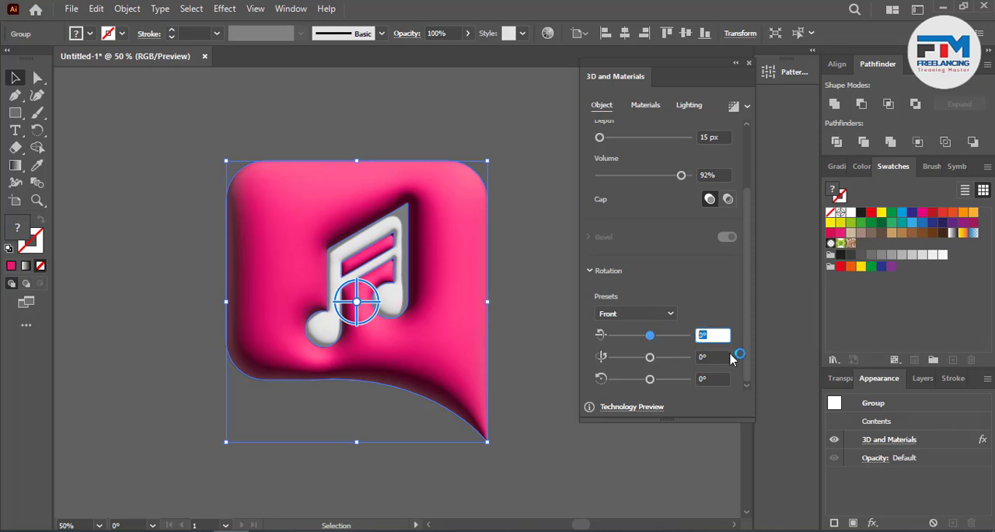
text(15)
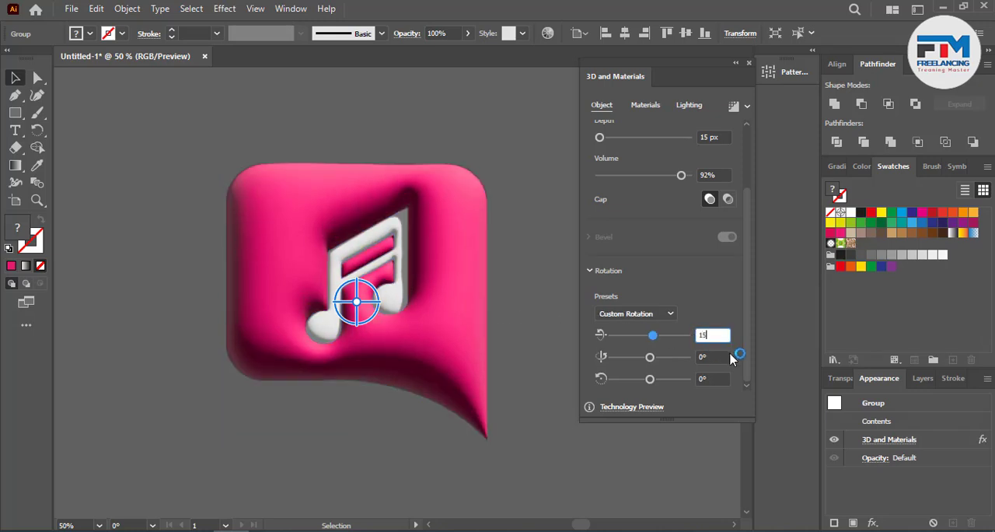
text(6)
click(710, 357)
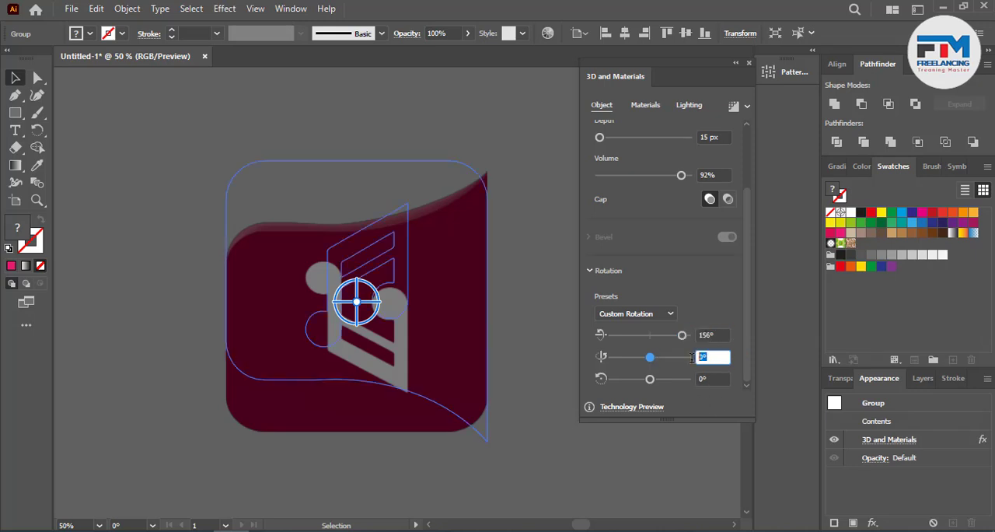
text(-156)
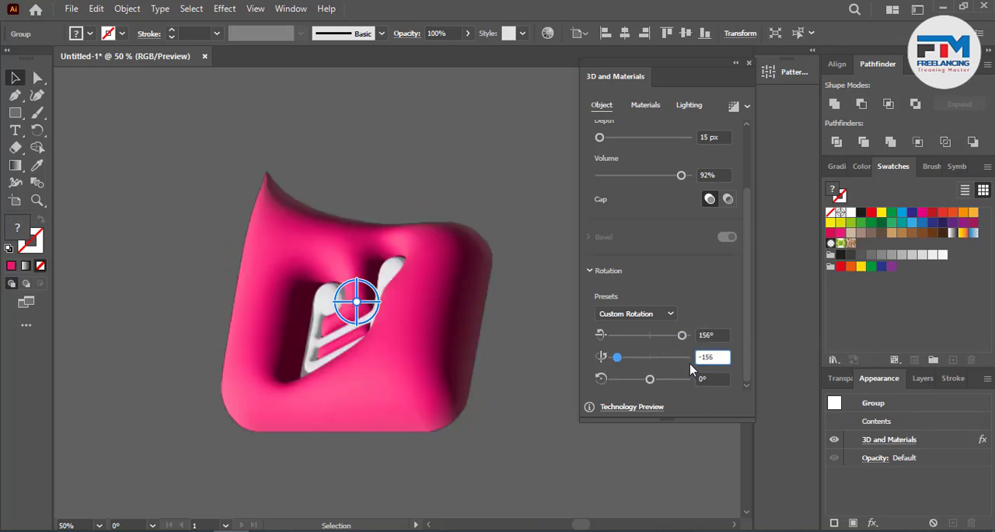
click(711, 380)
text(175)
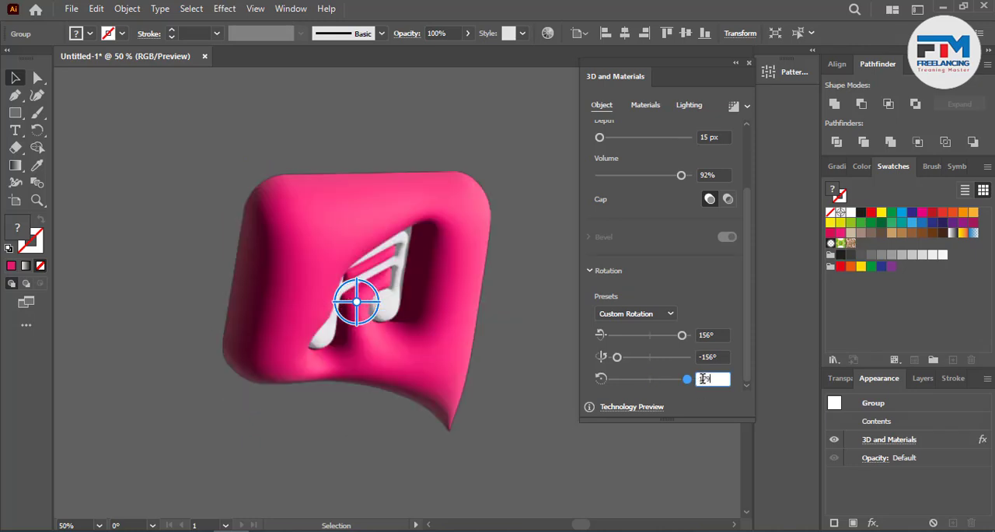
drag(713, 379, 694, 378)
text(1)
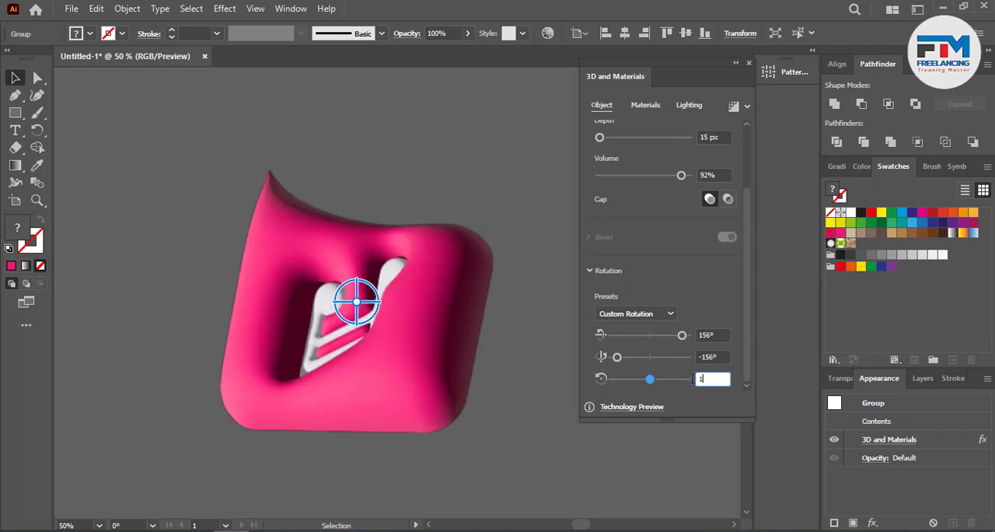
text(59)
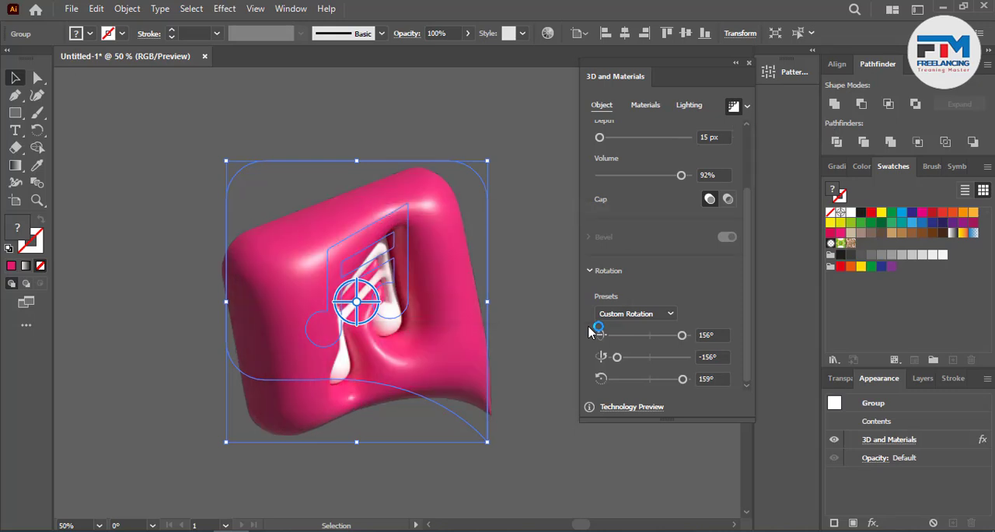
Step: Lower the inflated group's Y-axis rotation in small increments to -180°
click(721, 357)
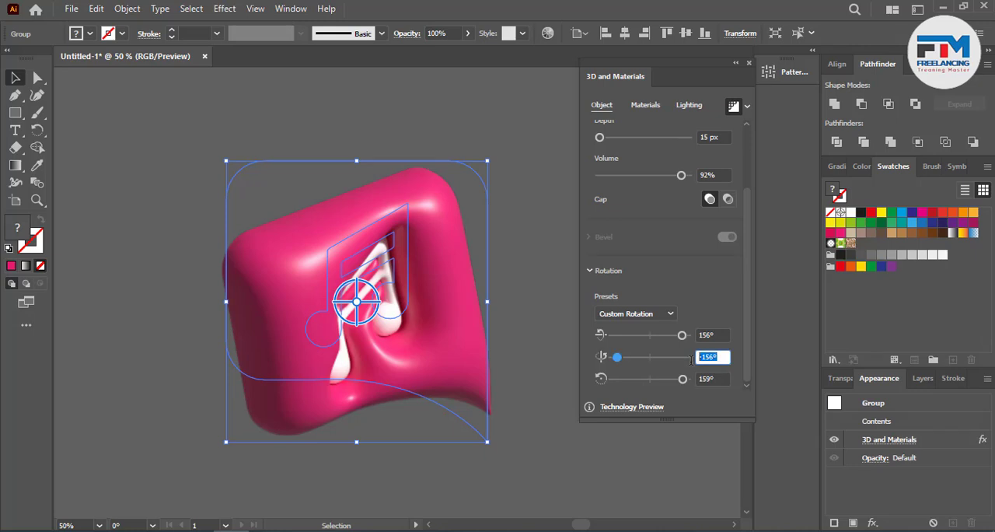
key(Down)
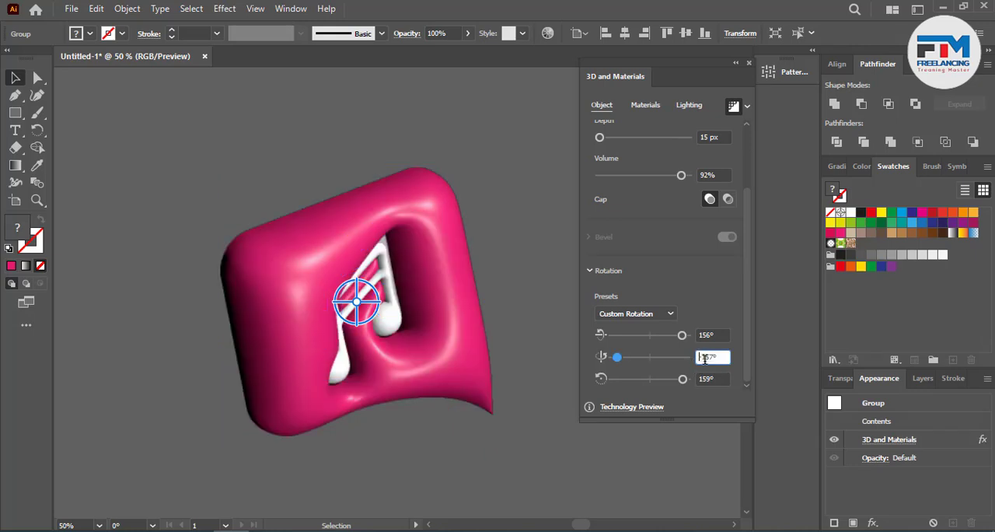
key(Down)
key(Down)
key(Down)
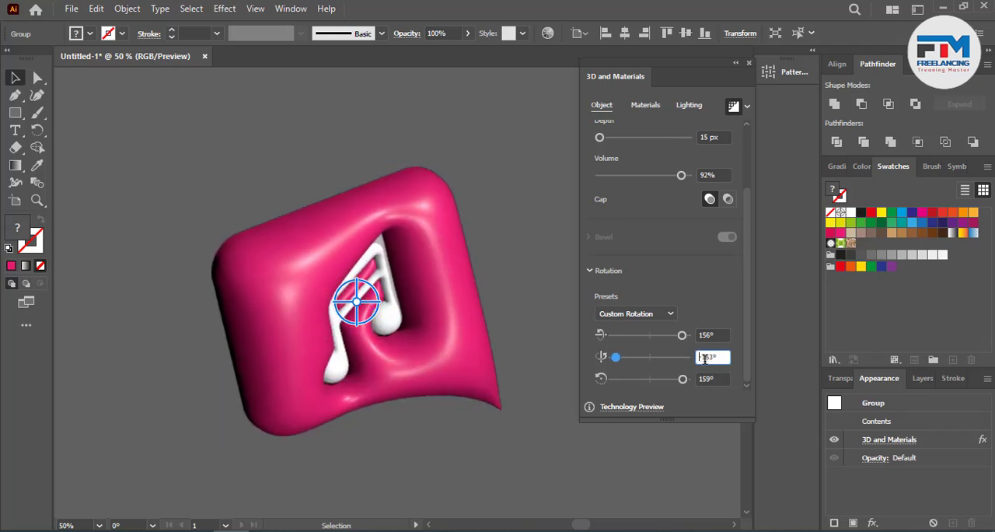
key(Down)
key(Down)
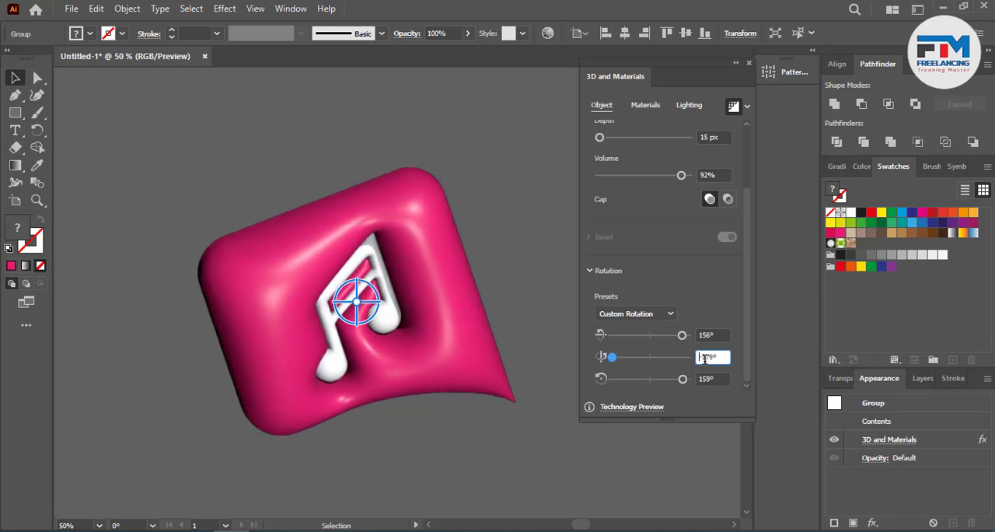
key(Down)
Step: Try lower and higher X-axis rotation angles on the inflated group, and settle on 169°
click(718, 340)
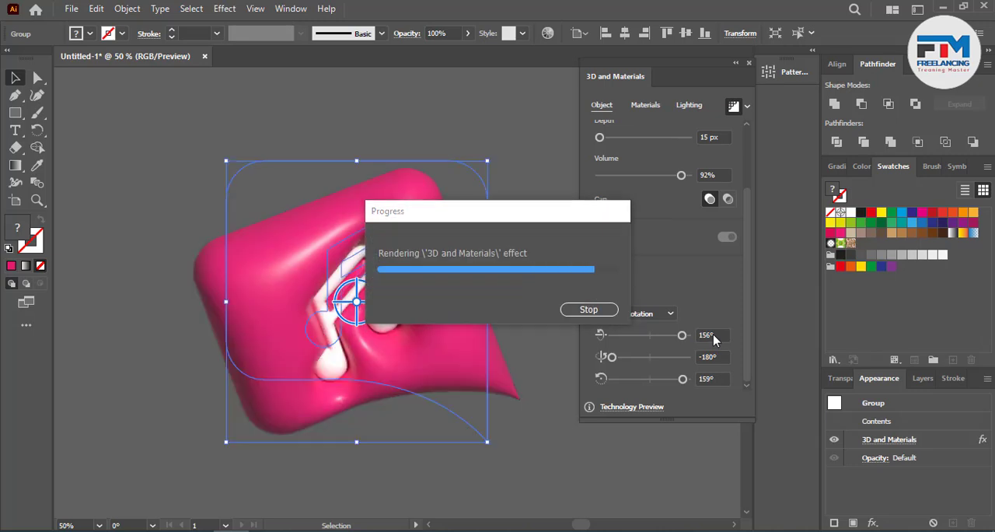
click(713, 335)
key(Down)
key(Down)
key(Down)
key(Down)
key(Down)
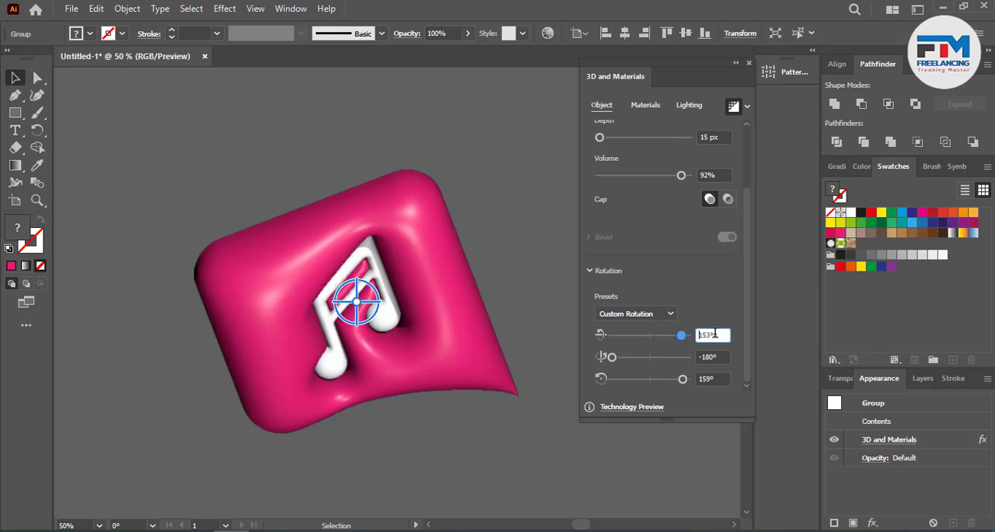
key(Up)
key(Up)
key(Up)
key(Up)
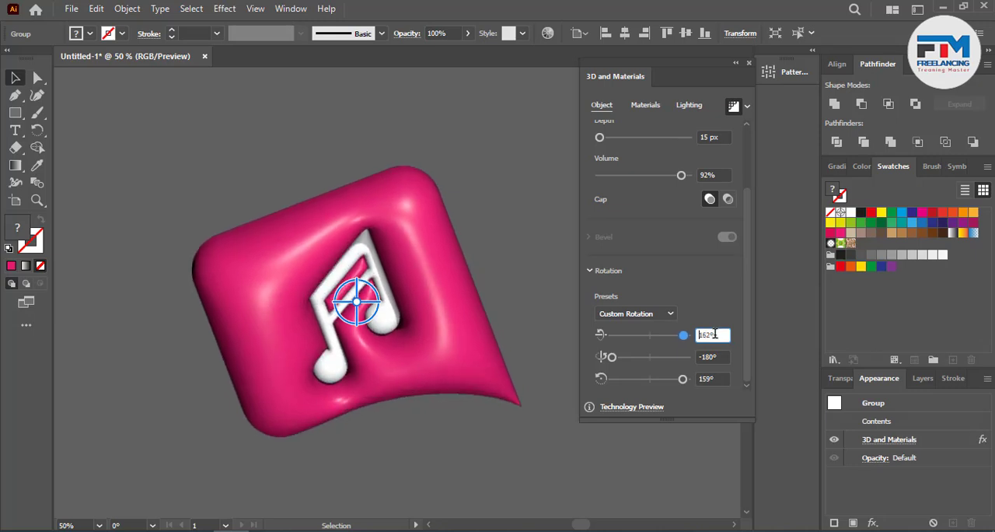
key(Up)
key(Up)
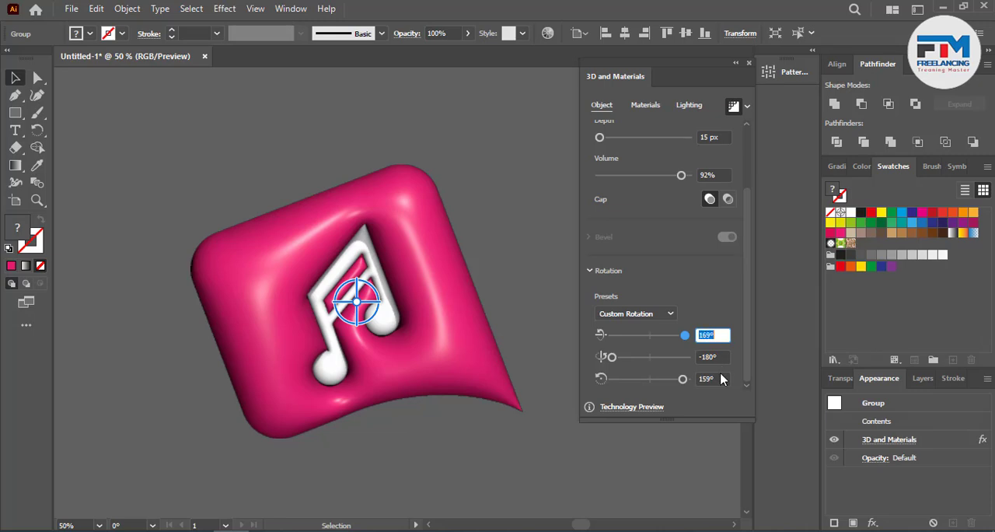
Step: Set the inflated group's Y-axis rotation to -175°
click(716, 358)
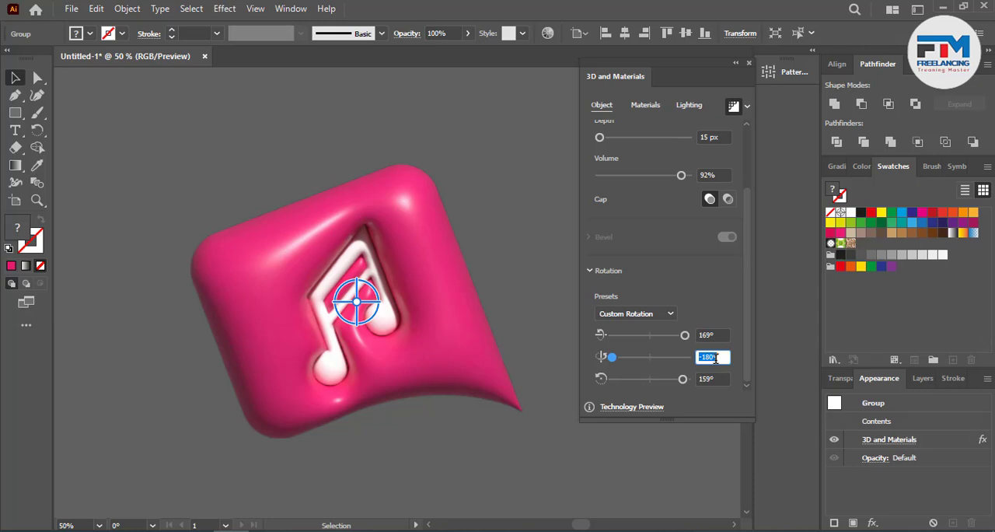
click(716, 356)
double_click(719, 356)
key(Up)
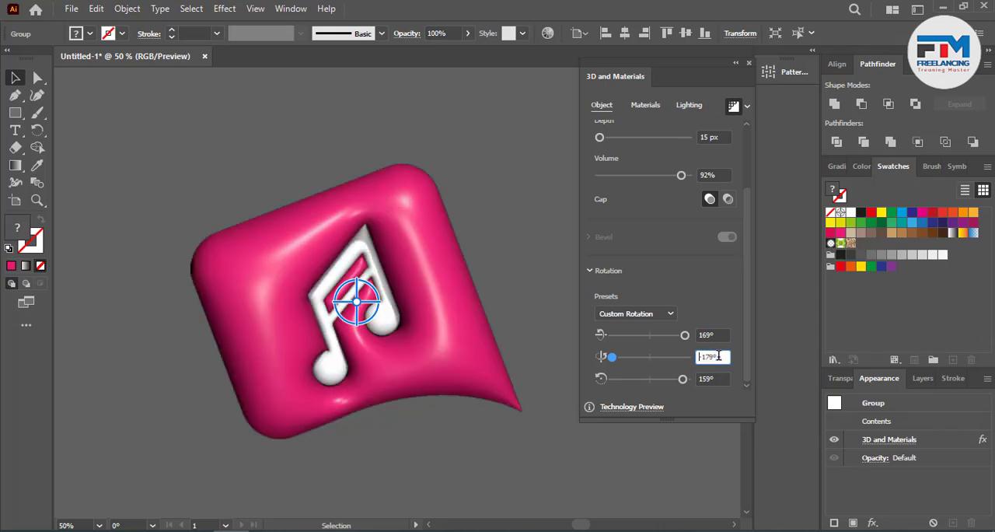
double_click(718, 356)
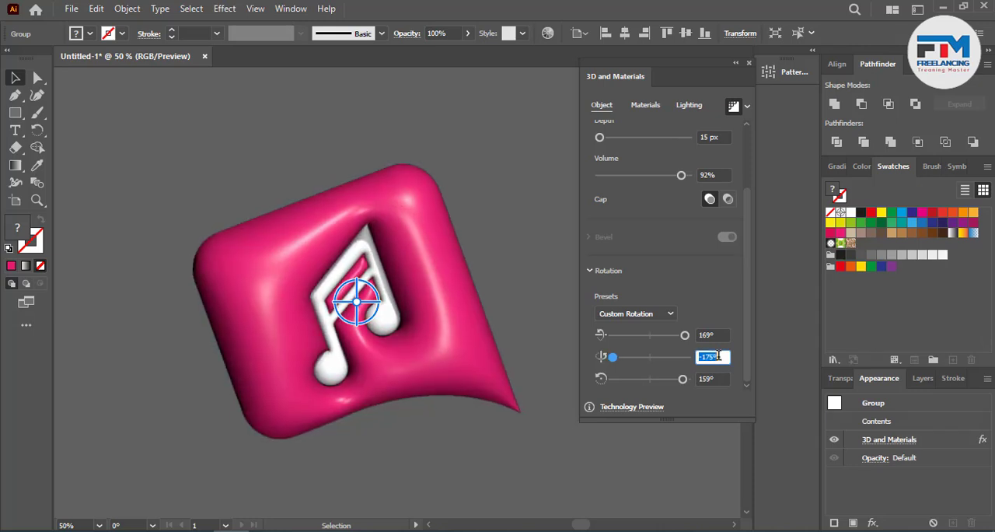
key(Return)
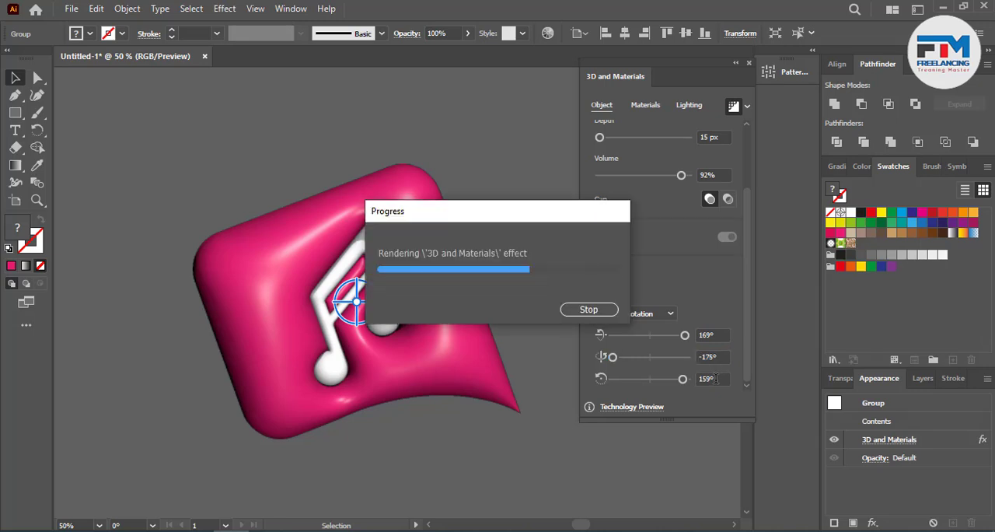
Step: Adjust the inflated group's Z-axis rotation to 174° so the icon stands more upright
double_click(713, 378)
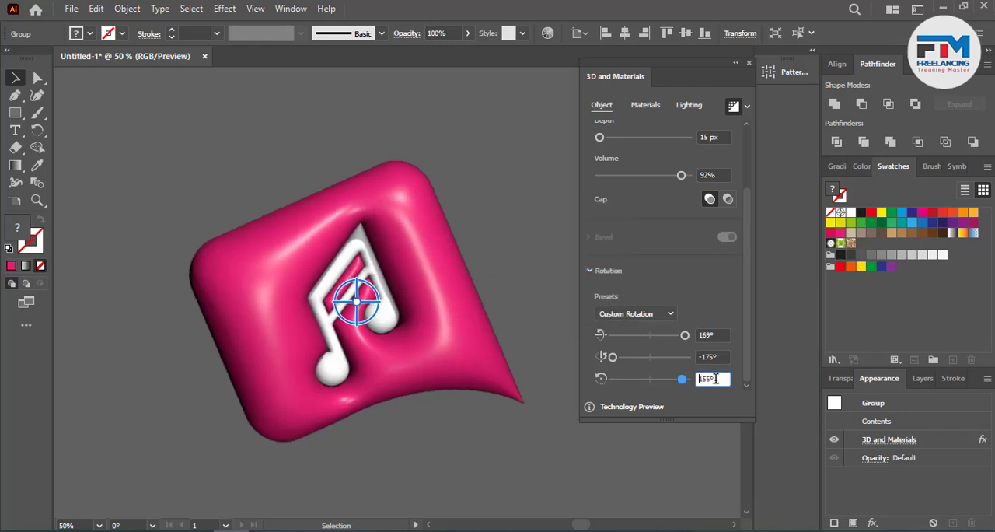
key(Up)
key(Up)
key(Up)
key(Up)
key(Up)
key(Up)
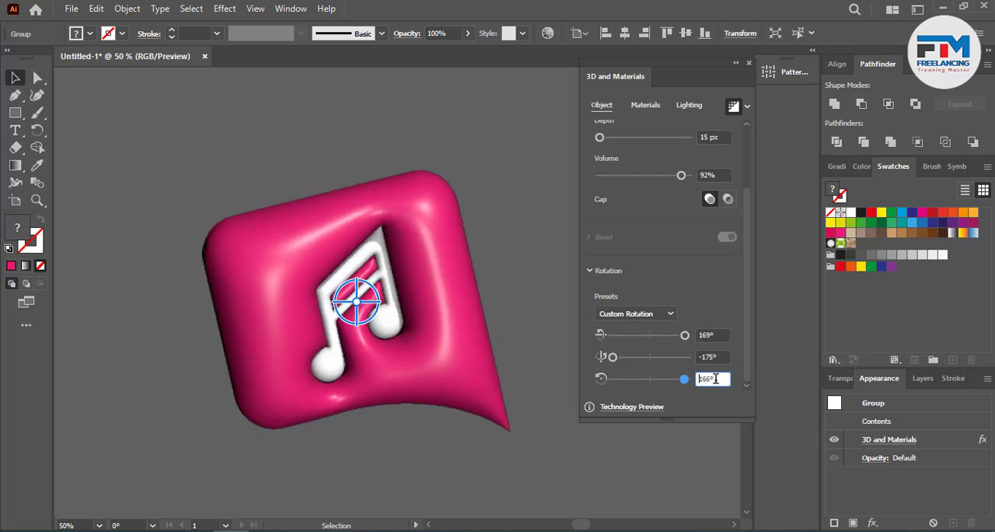
key(Up)
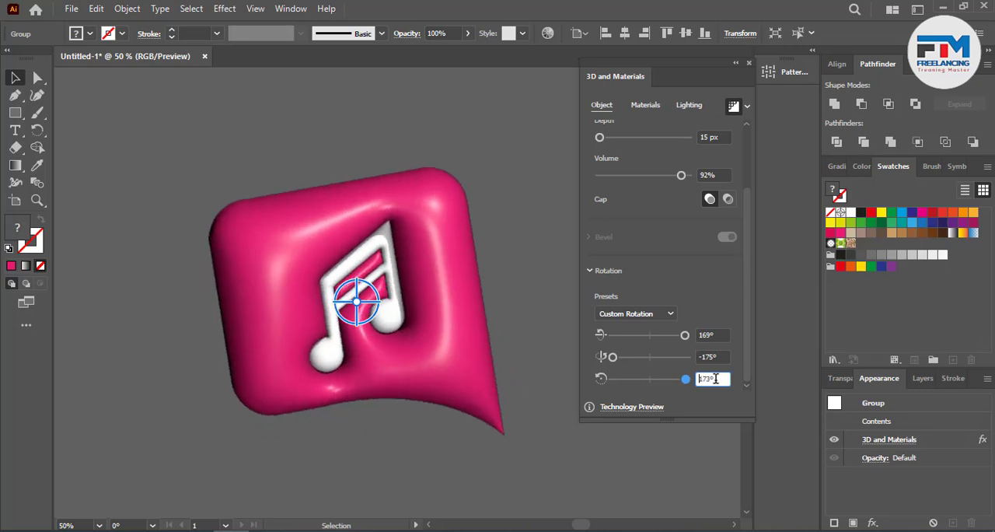
key(Up)
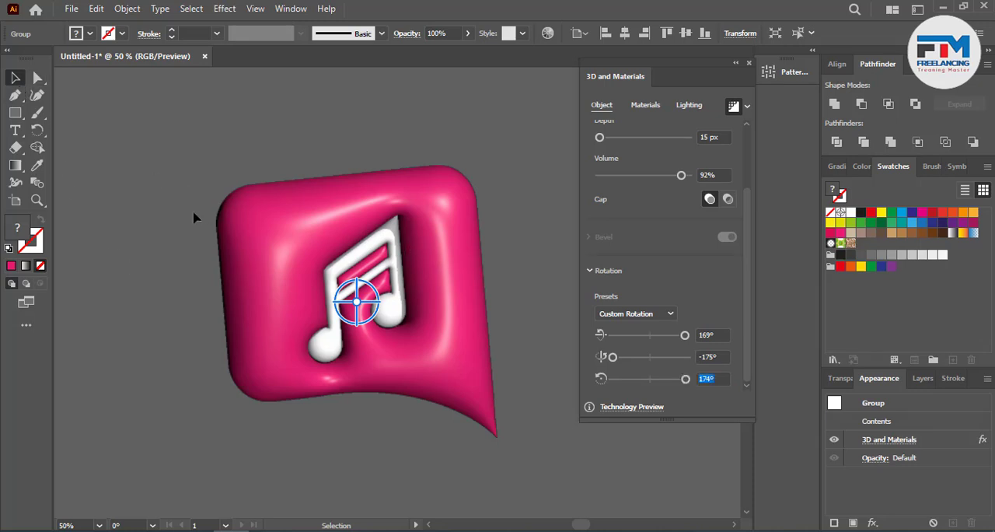
Step: Duplicate the finished 3D icon horizontally, placing the copy to the right of the original
click(218, 333)
alt+scroll(219, 339, down, 3)
alt+scroll(359, 339, up, 2)
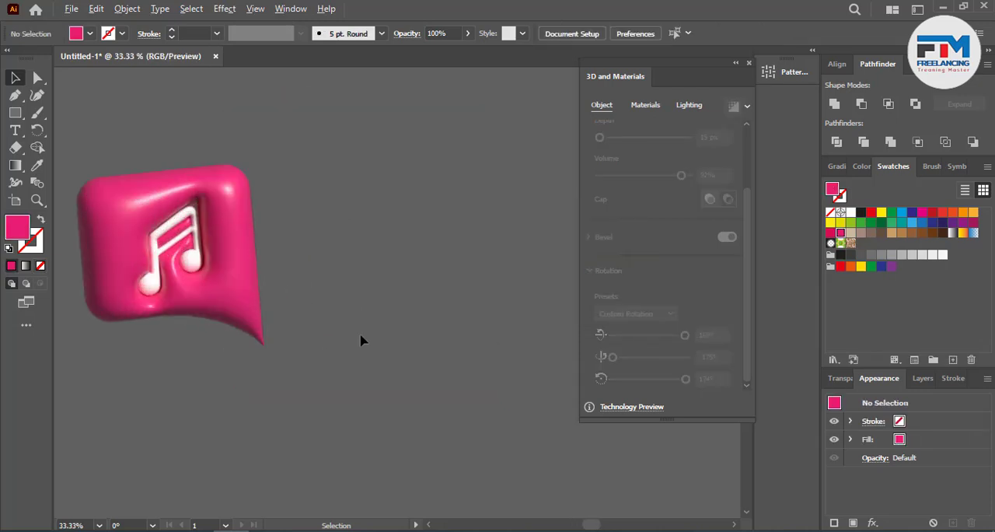
alt+shift+drag(206, 269, 498, 274)
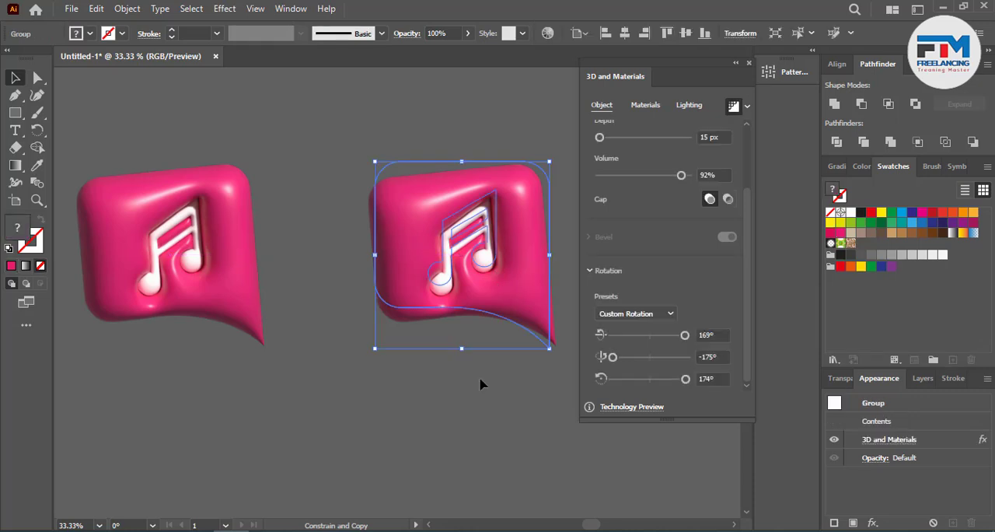
Step: Ungroup the copied 3D icon and delete the white music note from it
click(477, 382)
click(475, 256)
right_click(472, 253)
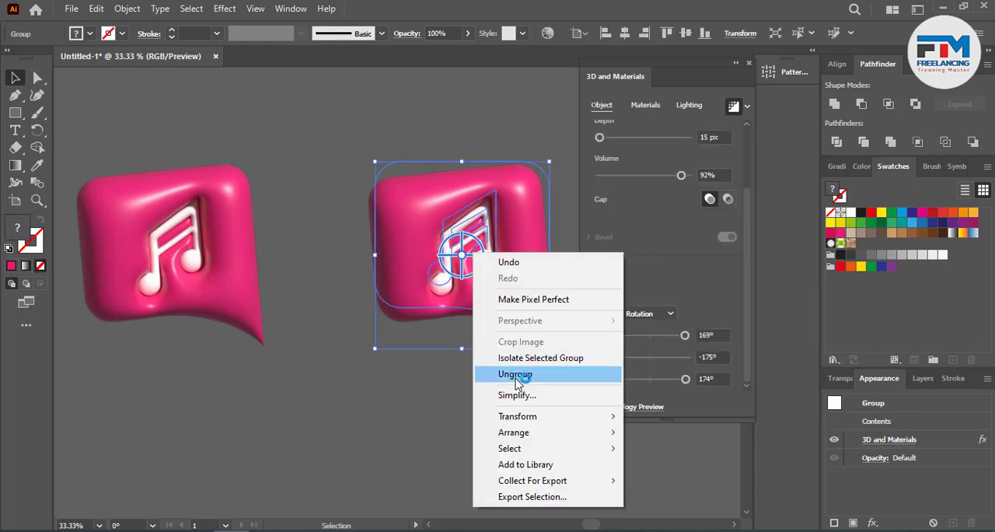
click(513, 374)
click(428, 403)
click(440, 268)
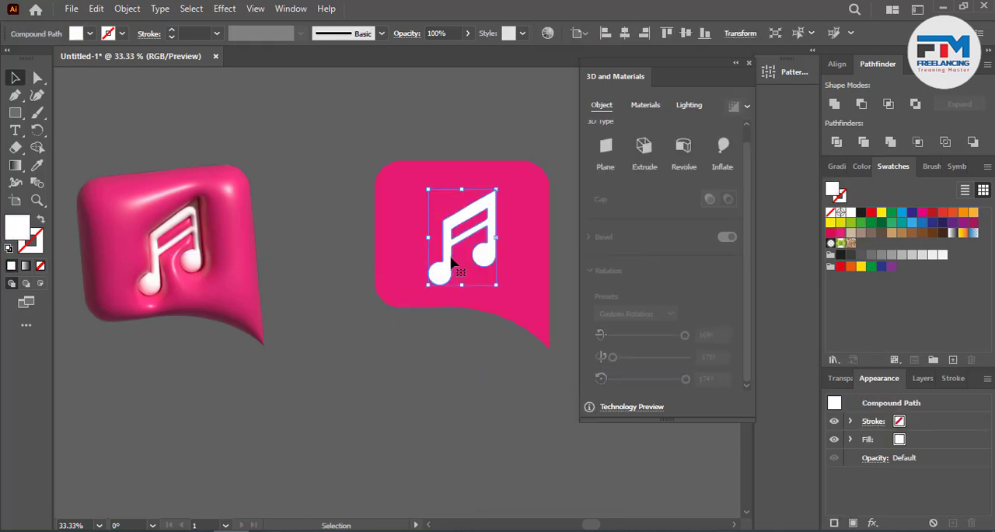
key(Delete)
Step: Recolor the copied speech-bubble shape with the teal swatch
scroll(464, 266, up, 2)
scroll(465, 266, up, 1)
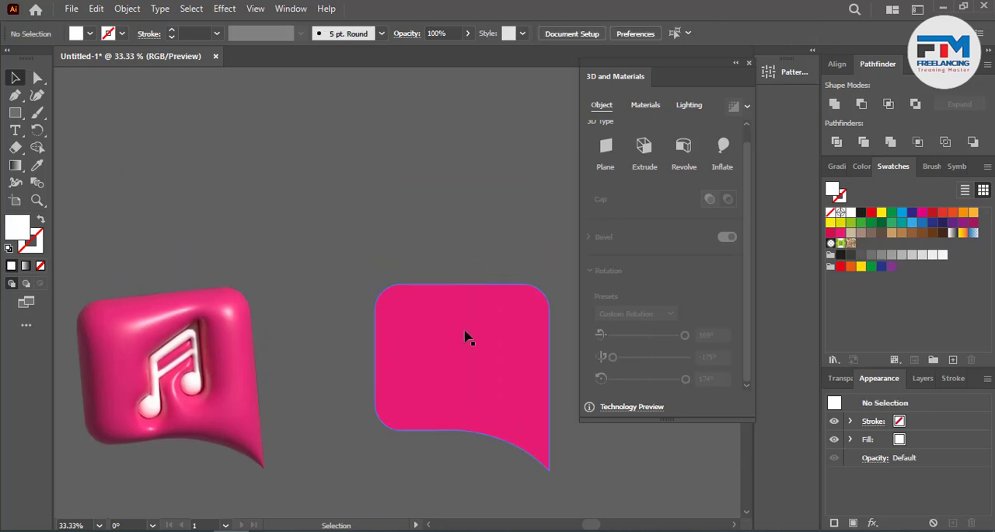
click(466, 338)
click(901, 221)
click(500, 230)
Step: Draw a tall teal rectangle in the empty area above the bubbles and rotate it 45° clockwise
scroll(433, 262, up, 1)
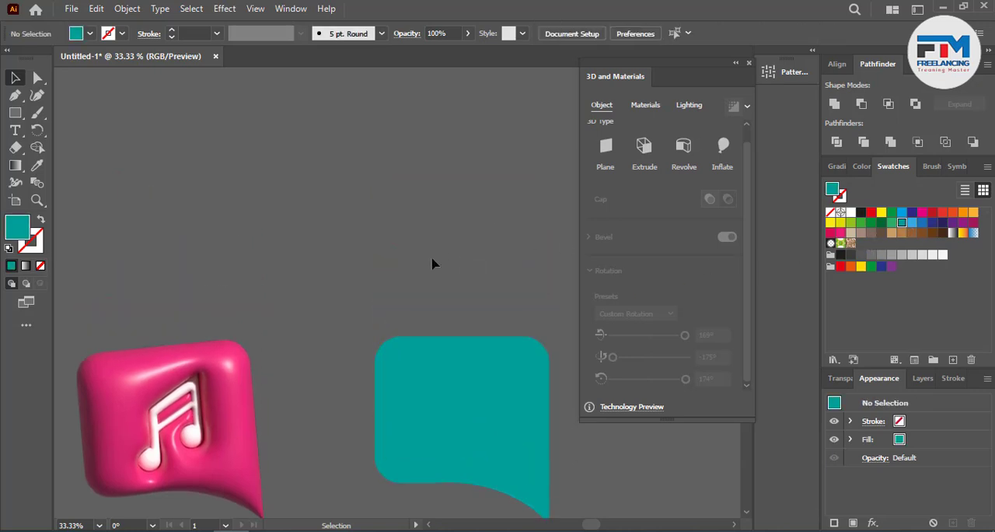
click(15, 113)
scroll(167, 150, up, 2)
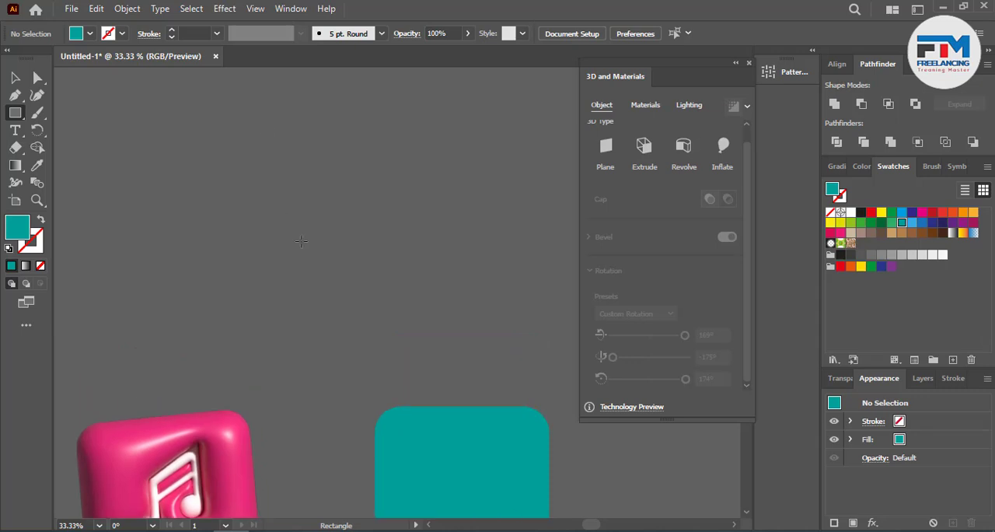
drag(286, 165, 391, 356)
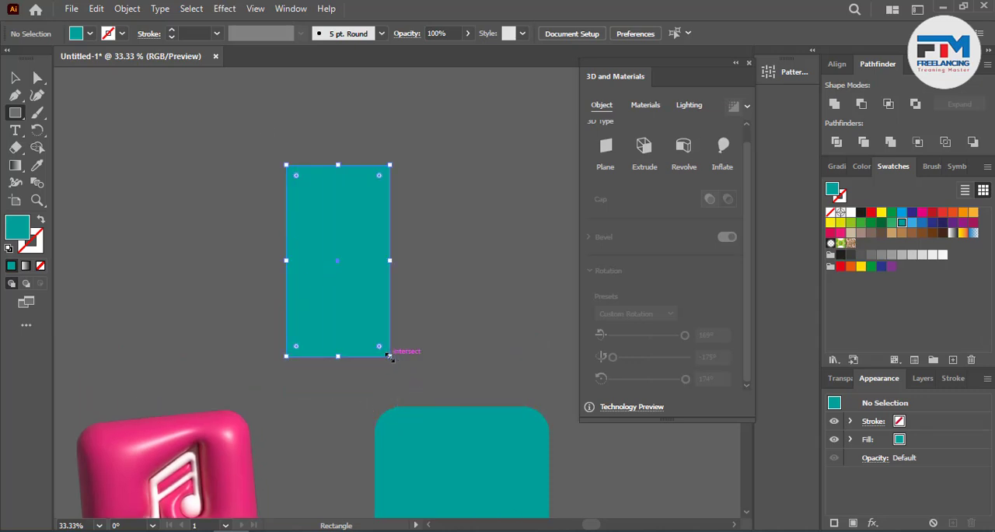
click(15, 77)
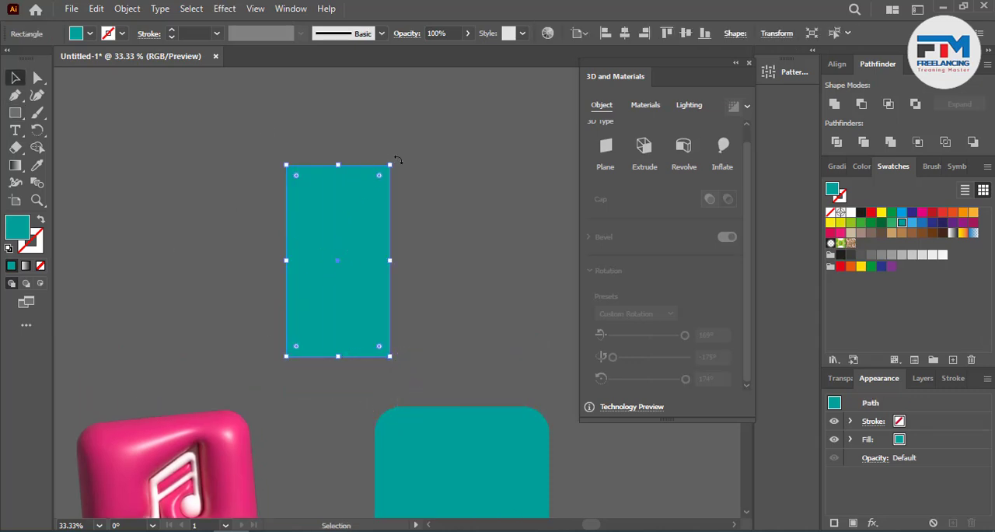
drag(397, 159, 459, 247)
click(459, 246)
Step: Create a reflected copy of the tilted rectangle across the vertical axis
right_click(329, 253)
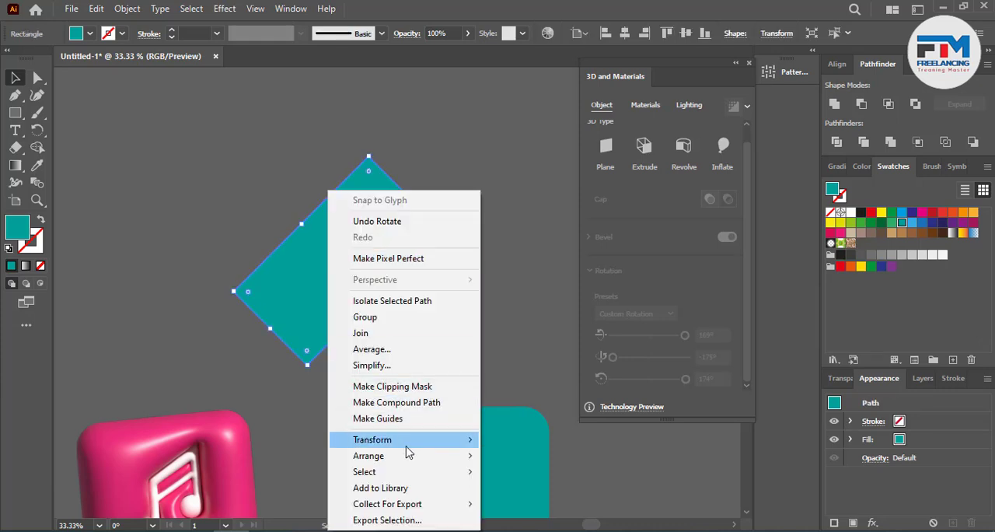
mouse_move(435, 439)
click(549, 429)
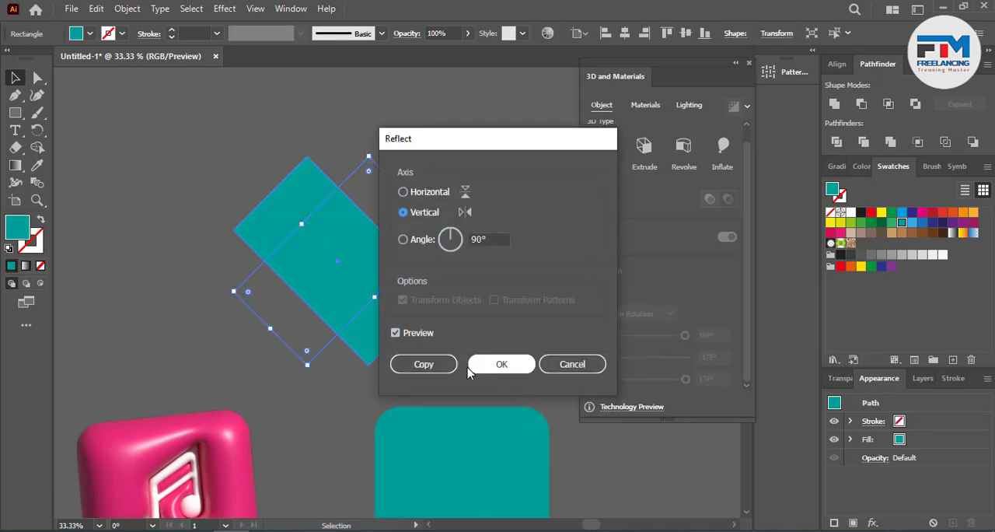
click(424, 364)
Step: Shift the reflected rectangle slightly to the left so the crossed pair outlines a heart
drag(211, 160, 342, 303)
click(466, 334)
drag(143, 176, 373, 238)
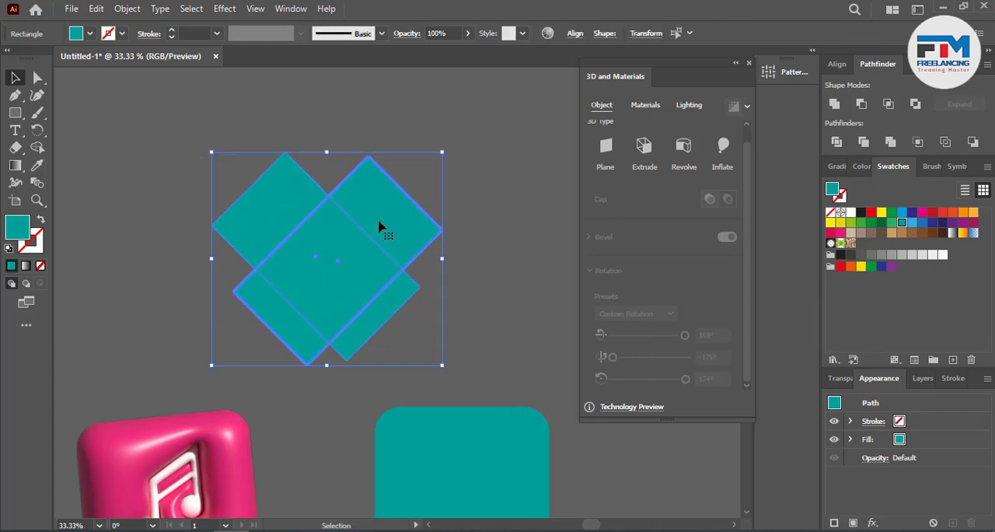
Step: Align the two crossed rectangles on their horizontal centers, and nudge the reflected one left to restore the heart outline
drag(501, 191, 212, 336)
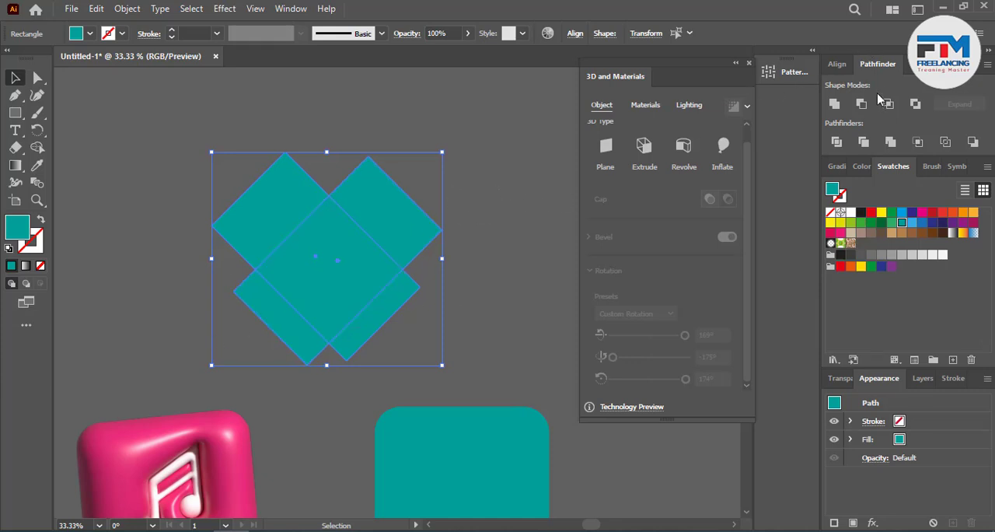
click(838, 65)
click(860, 104)
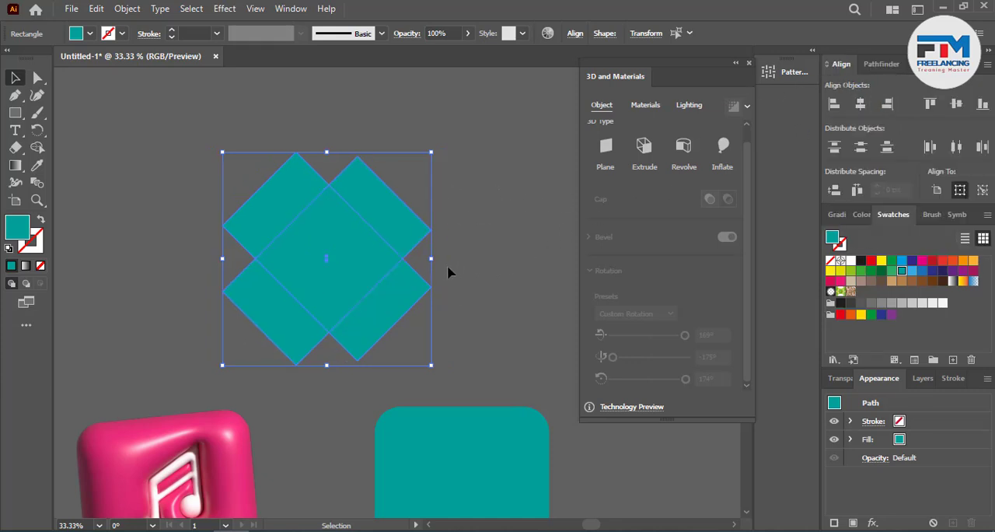
click(485, 263)
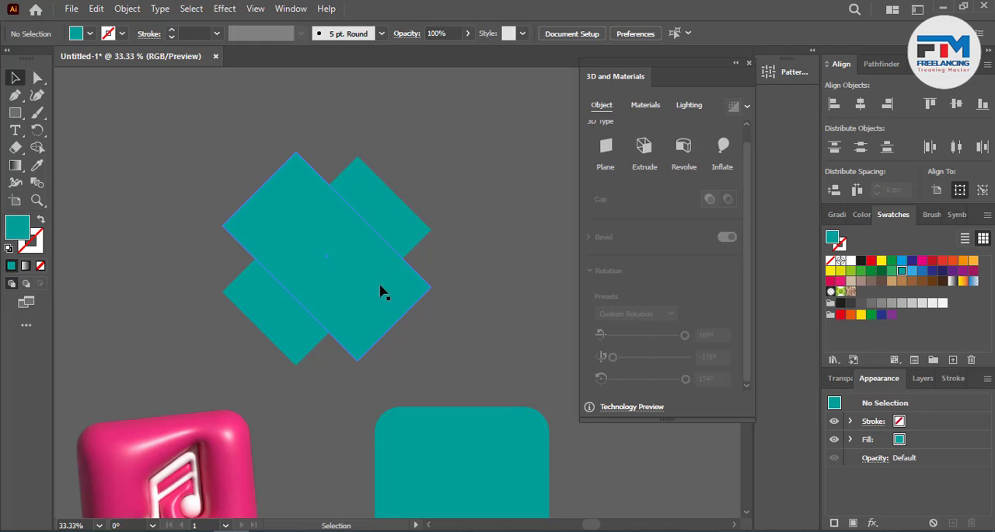
drag(381, 292, 363, 291)
Step: Remove the two lower overhanging pieces of the crossed rectangles with the Shape Builder tool
key(ctrl+a)
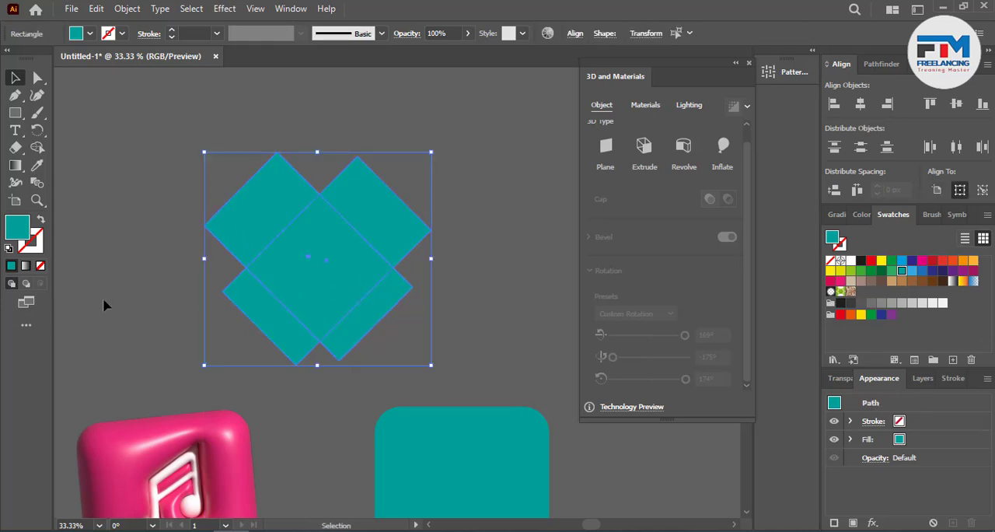
click(37, 148)
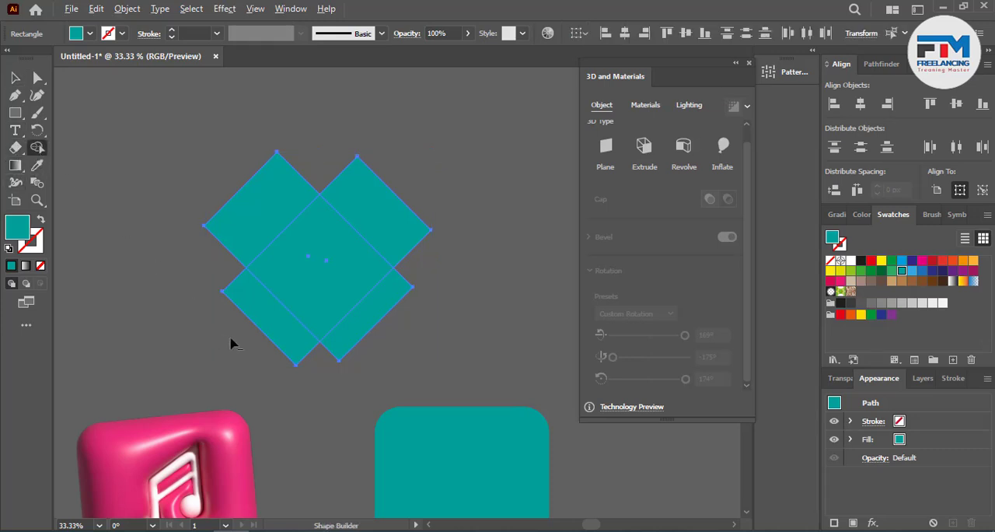
alt+click(280, 327)
alt+click(355, 338)
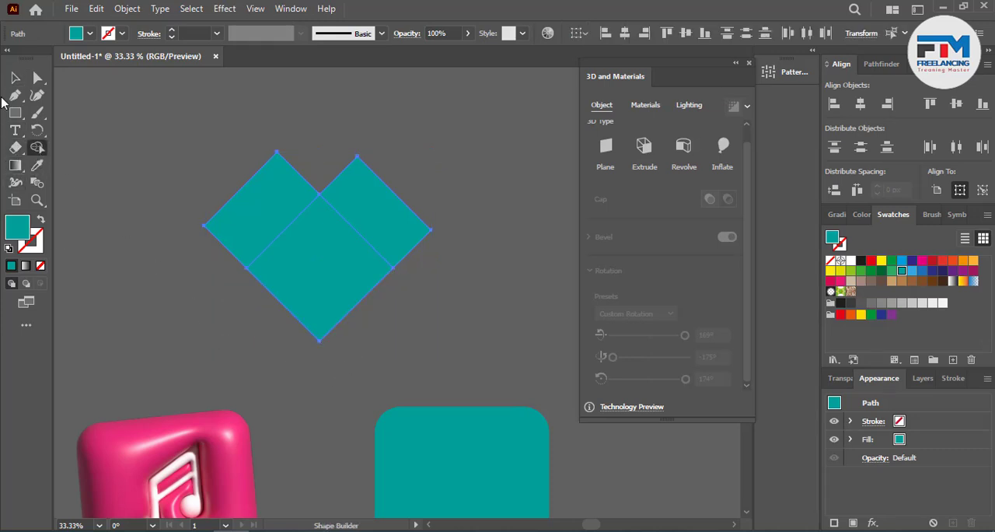
Step: Unite the remaining pieces into a single angular heart shape
click(15, 79)
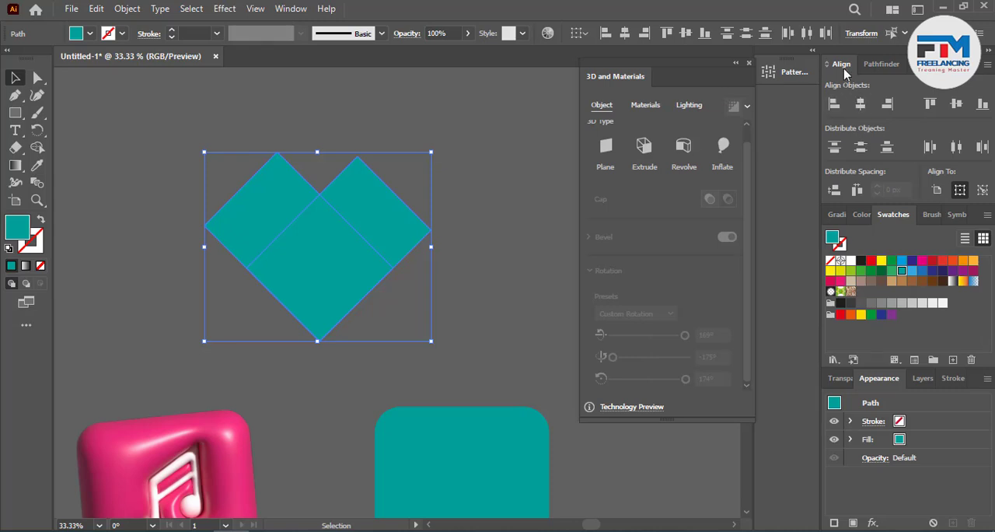
click(881, 64)
click(834, 103)
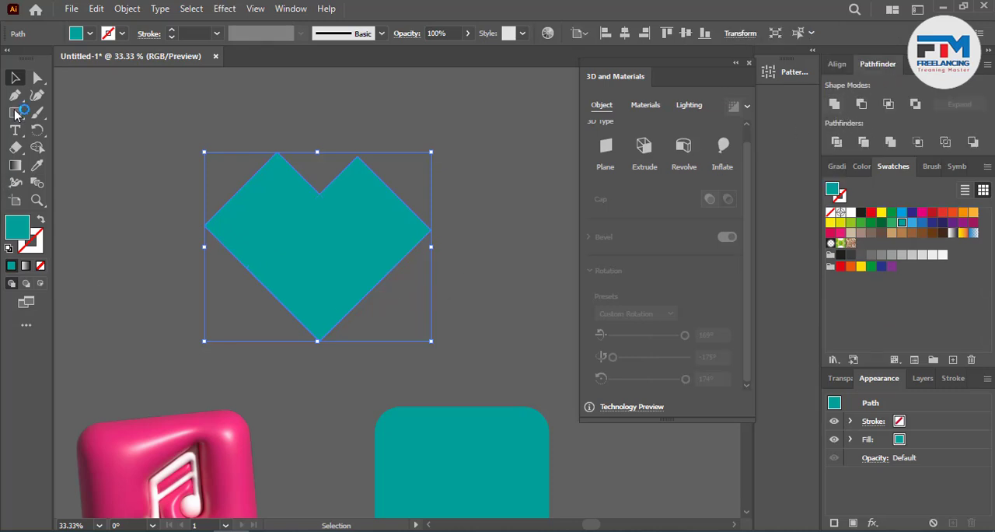
Step: Delete the leftover anchor point on the heart's straight lower edge
click(38, 78)
click(246, 268)
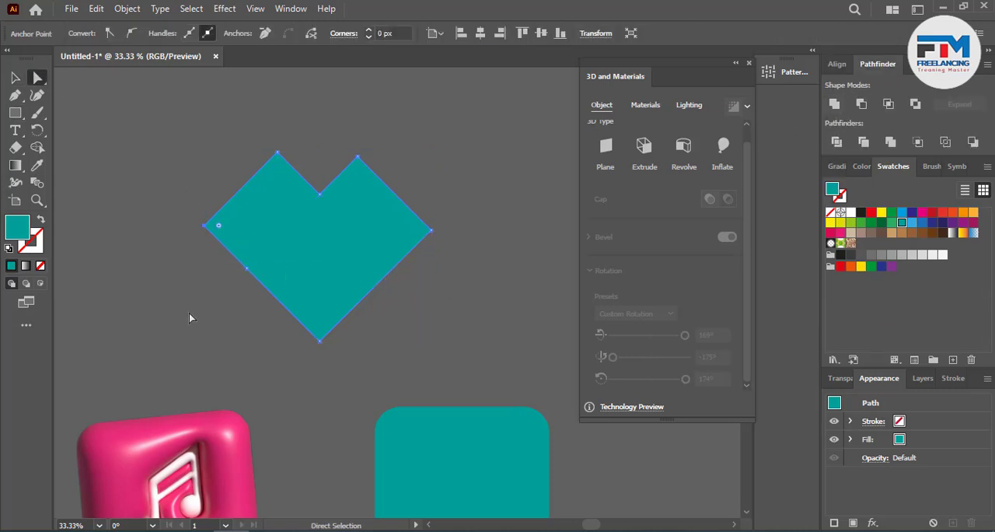
click(265, 32)
Step: Round the heart's outer side corners and its two upper corners to form curved lobes
drag(446, 218, 372, 240)
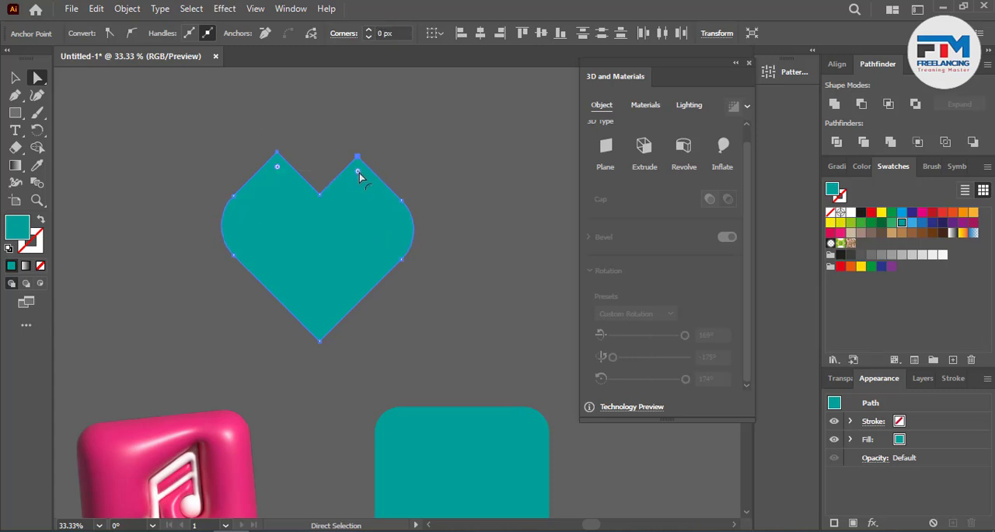
drag(359, 172, 370, 282)
click(419, 170)
Step: Refine the corner rounding of both heart lobes, giving the left lobe a radius of about 167 px
scroll(303, 262, up, 2)
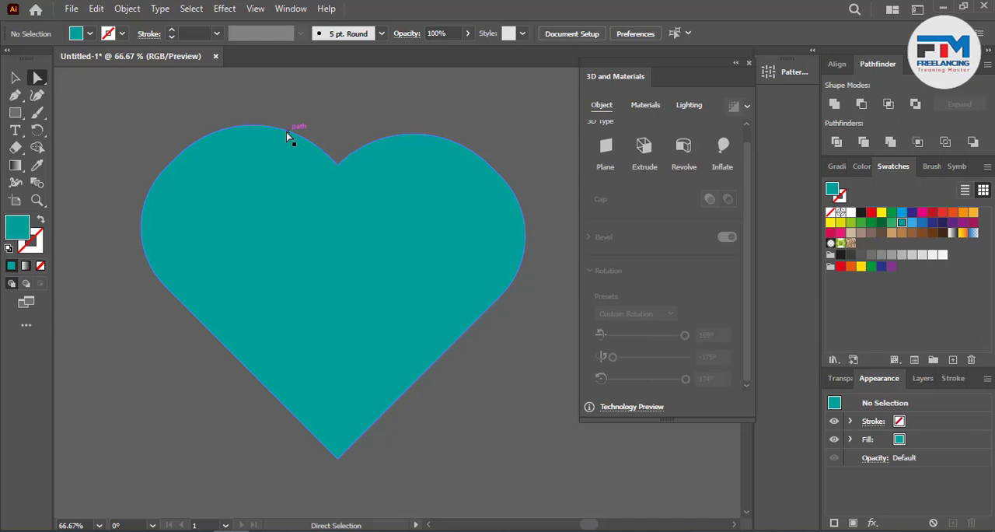
click(286, 136)
mouse_move(253, 234)
mouse_down()
mouse_move(250, 215)
mouse_move(243, 224)
mouse_up()
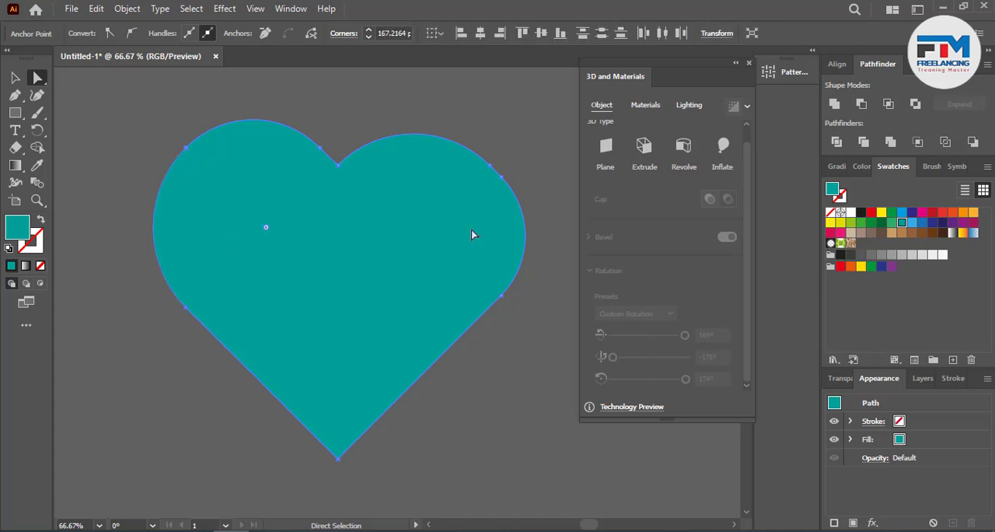
click(433, 138)
drag(421, 226, 366, 237)
click(109, 275)
Step: Bend the heart's lower-left edge slightly inward with the Curvature tool
scroll(225, 311, down, 1)
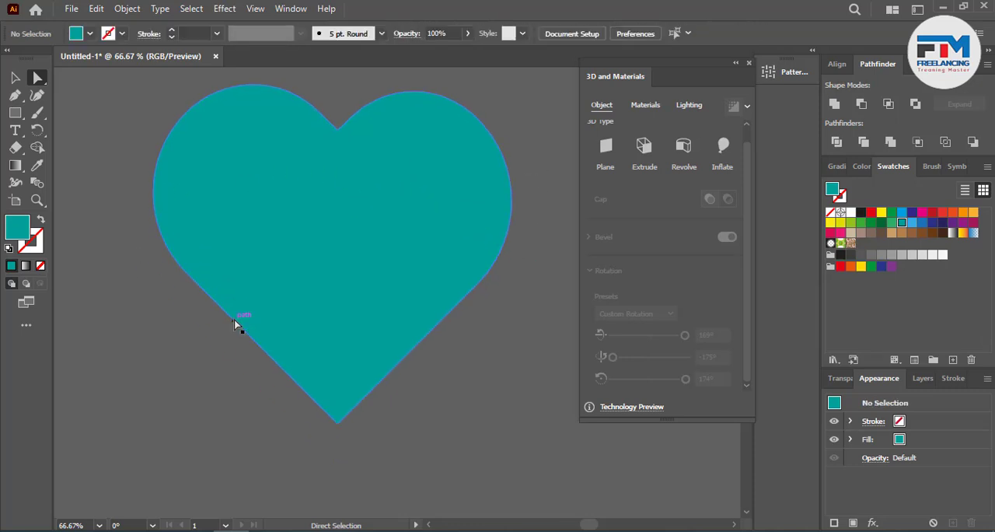
click(188, 272)
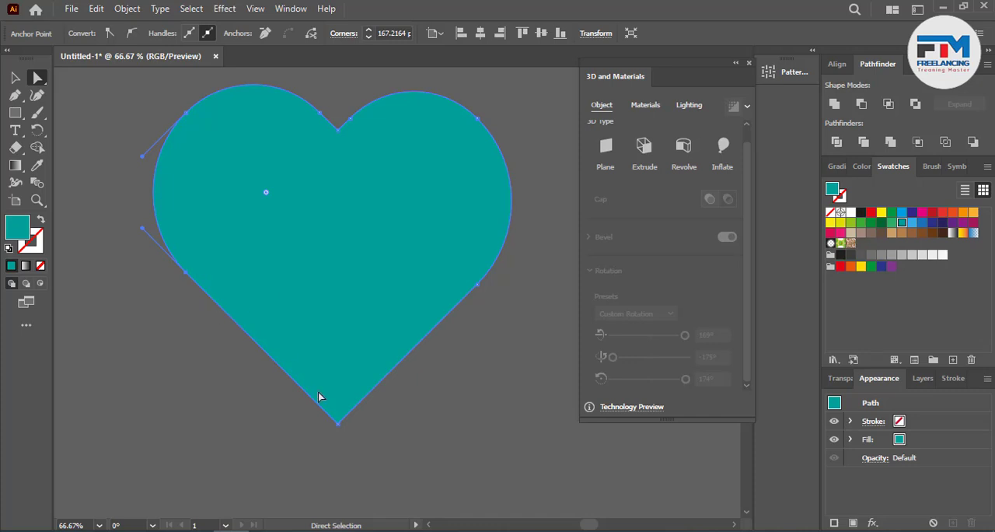
click(37, 94)
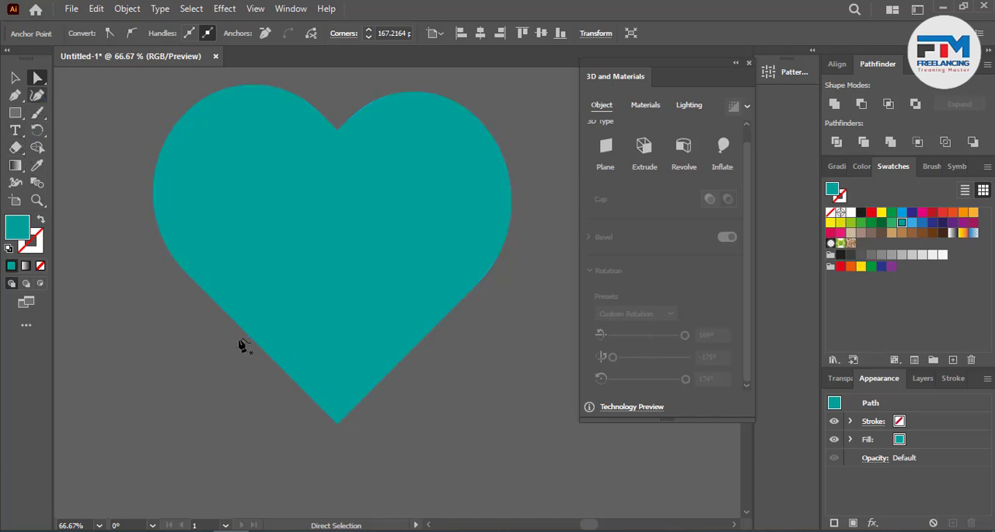
drag(263, 345, 265, 335)
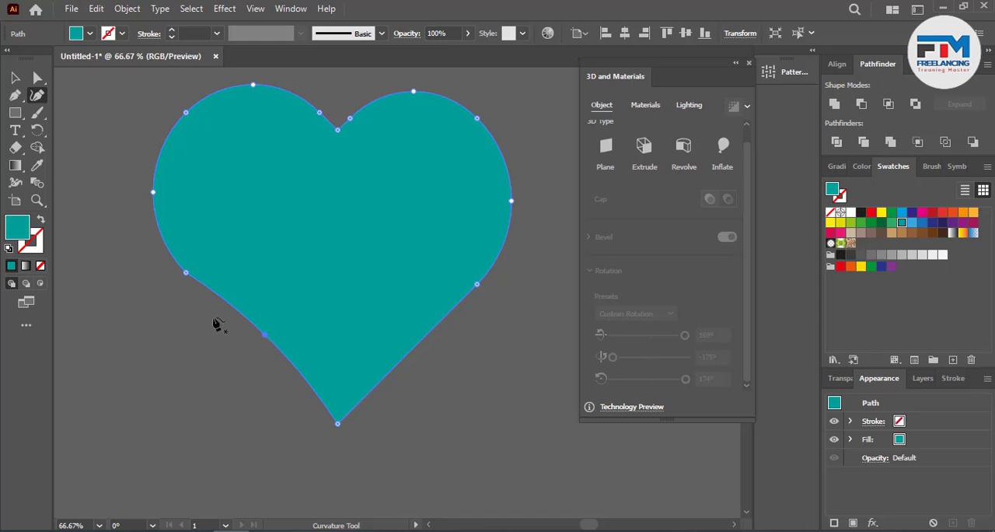
Step: Smooth the junction between the heart's left lobe and its curved lower-left edge with live corner rounding
key(a)
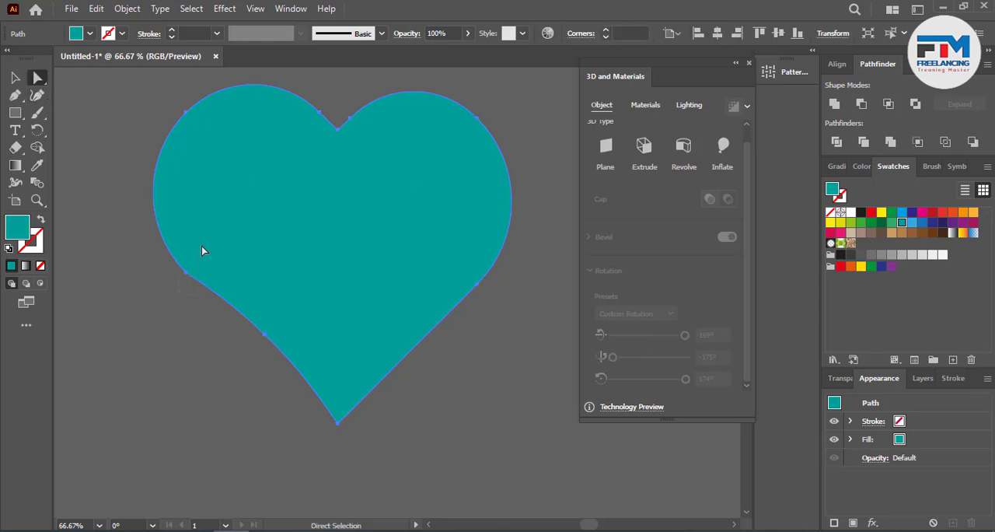
click(198, 262)
drag(195, 262, 372, 169)
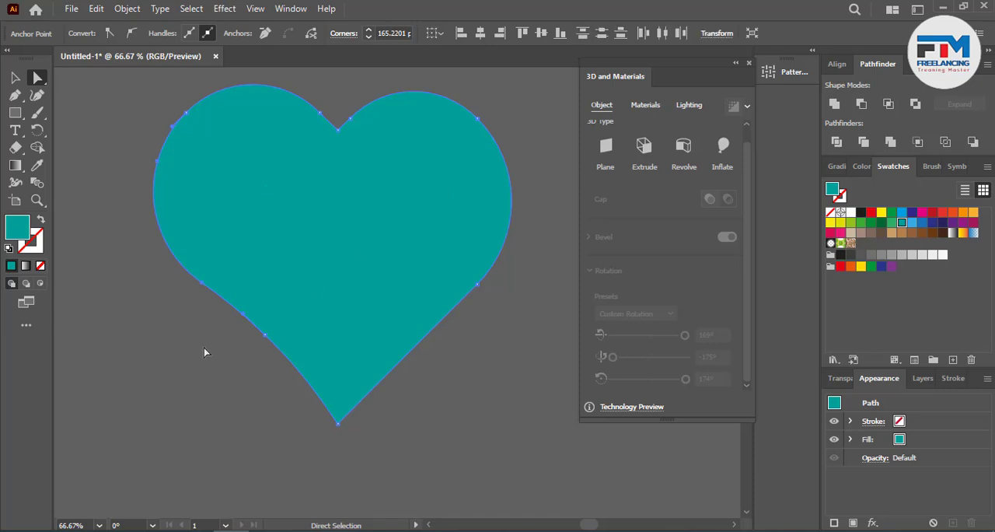
click(203, 347)
Step: Move the heart onto the teal speech bubble and fill it with white
scroll(366, 371, down, 4)
scroll(367, 371, down, 2)
scroll(500, 402, down, 2)
scroll(461, 409, up, 1)
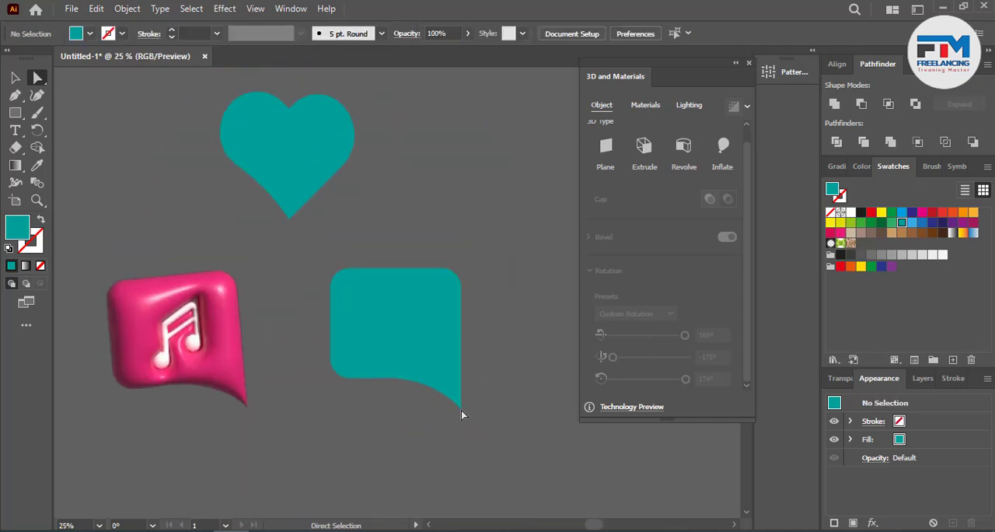
scroll(322, 246, up, 1)
drag(312, 255, 399, 384)
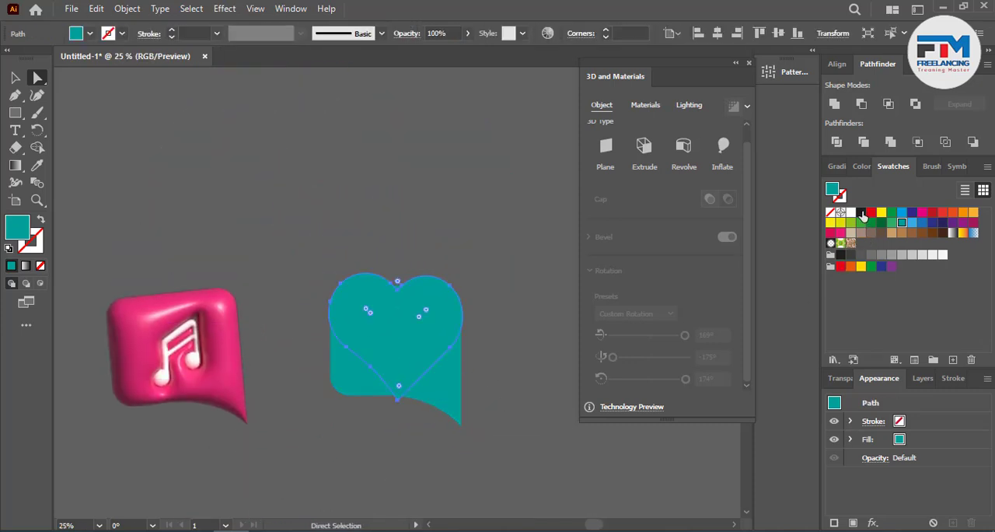
click(850, 211)
click(15, 80)
click(264, 226)
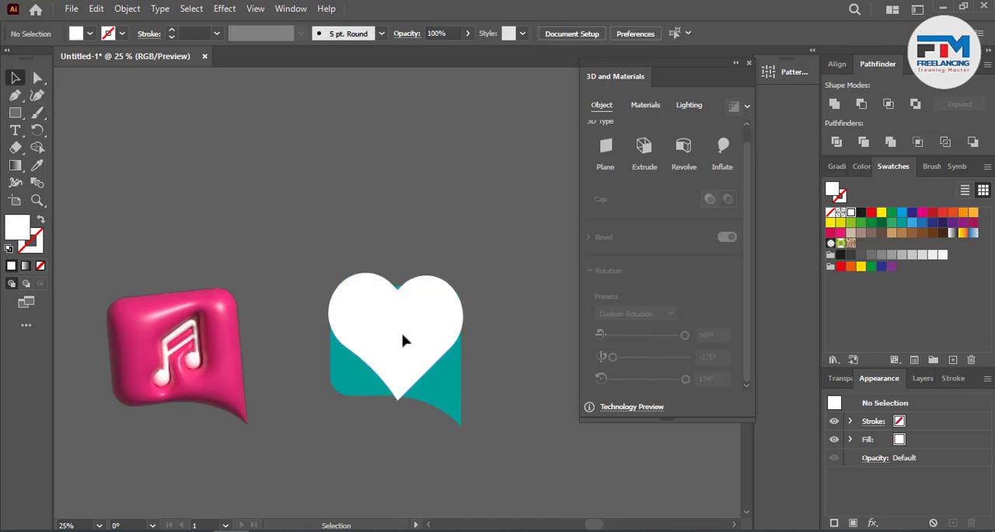
Step: Scale the white heart down to about 354 × 335 px and position it in the middle of the teal bubble
scroll(405, 338, up, 2)
click(421, 354)
drag(519, 460, 473, 443)
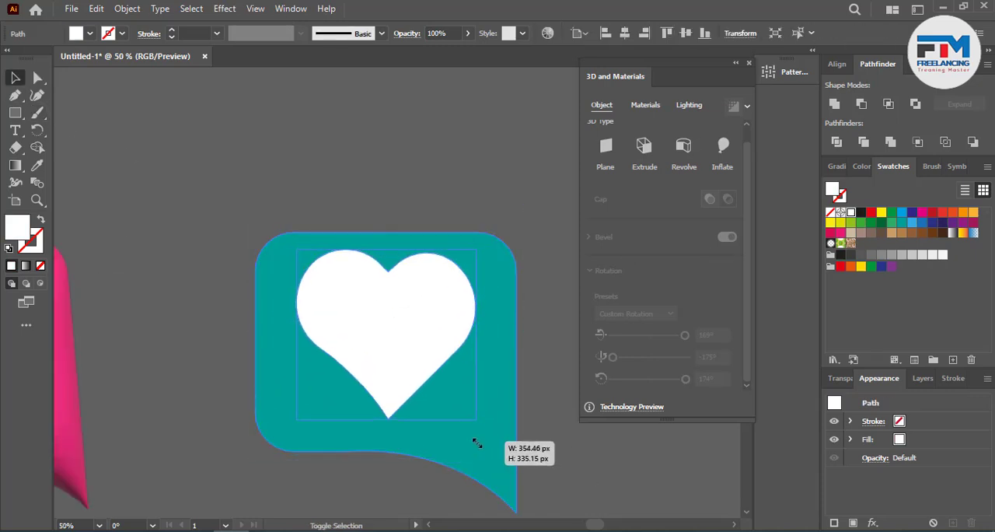
drag(383, 357, 382, 362)
scroll(263, 345, down, 1)
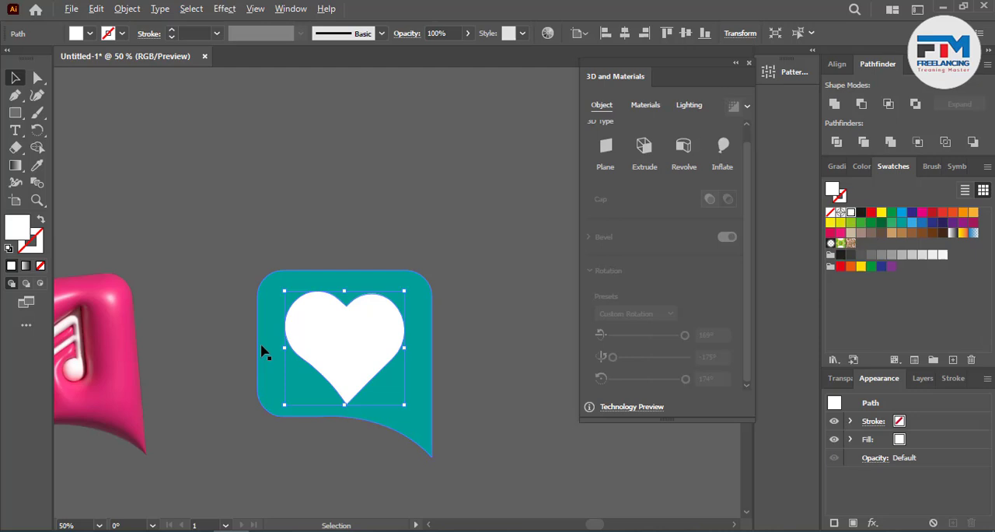
Step: Group the white heart with the teal speech bubble
click(390, 233)
scroll(390, 233, down, 1)
drag(267, 185, 397, 320)
right_click(379, 294)
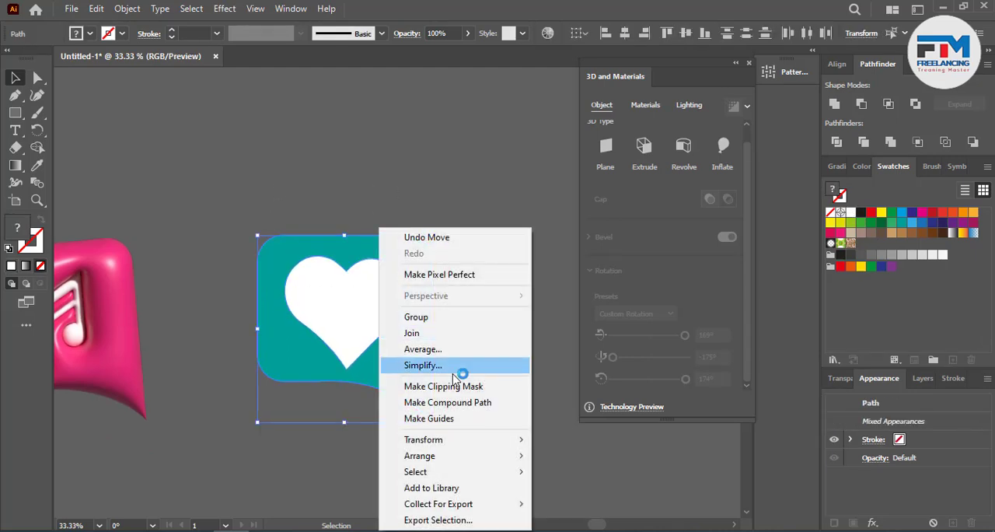
click(443, 318)
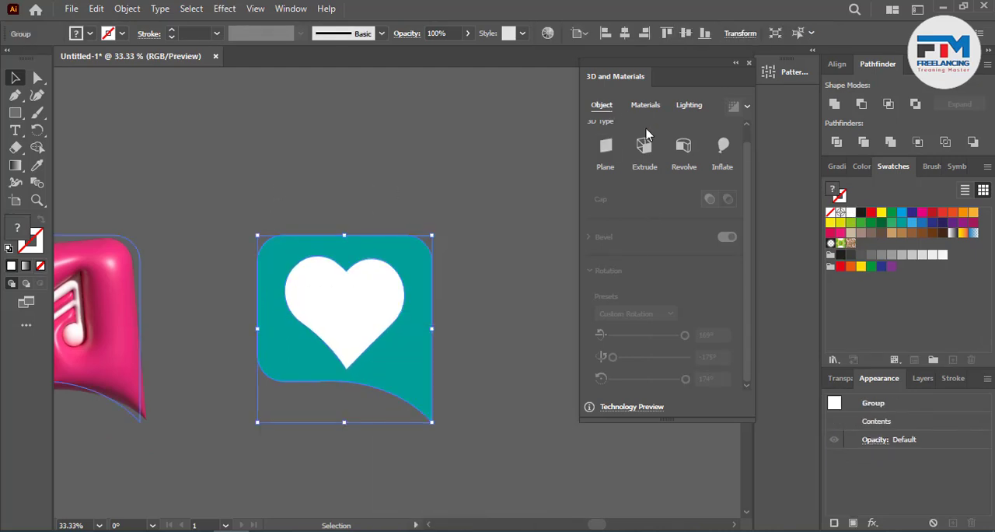
Step: Apply the Inflate 3D effect to the grouped teal heart speech bubble
click(723, 147)
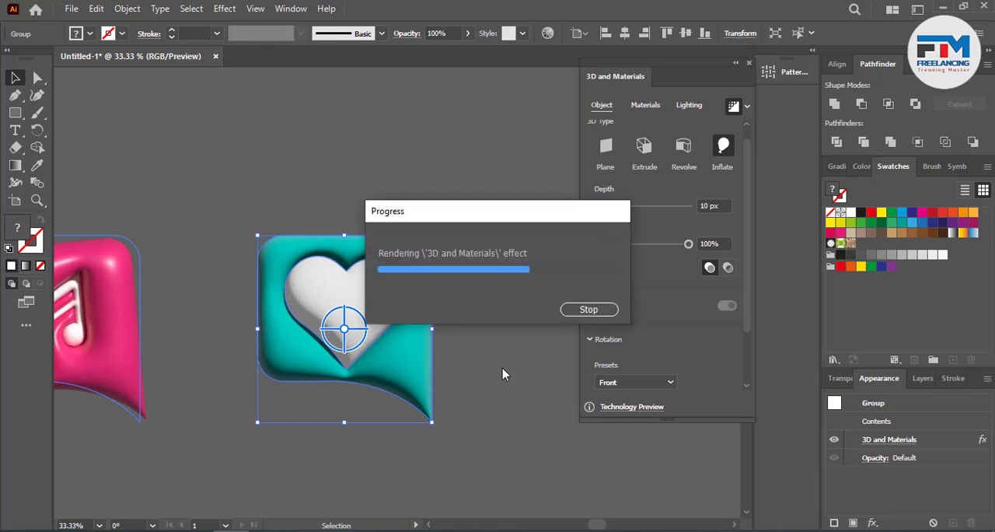
click(501, 311)
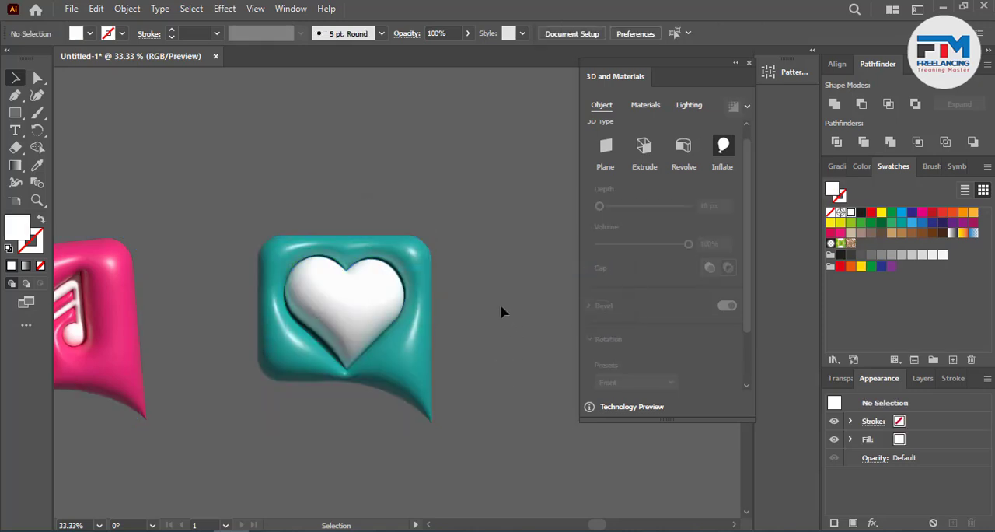
scroll(502, 309, down, 3)
scroll(499, 332, down, 3)
scroll(485, 349, down, 1)
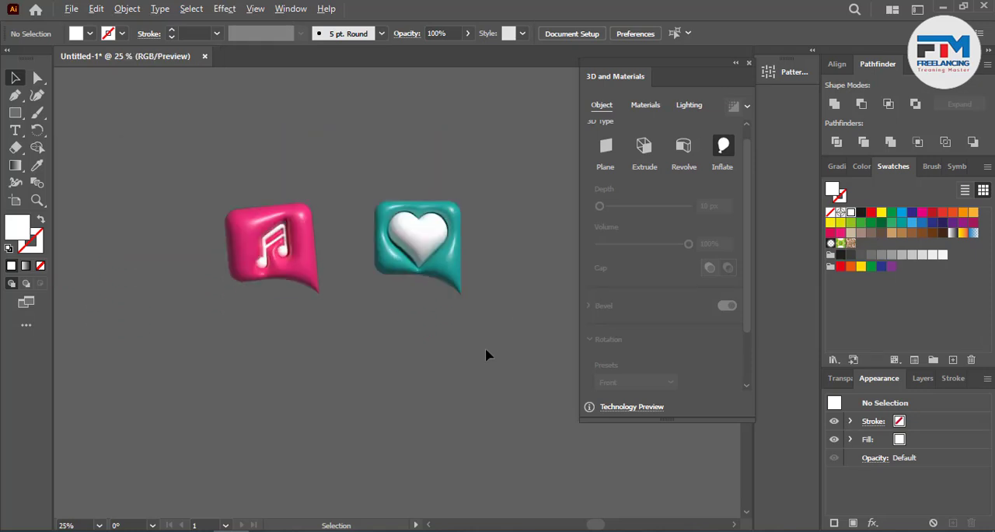
scroll(330, 361, up, 1)
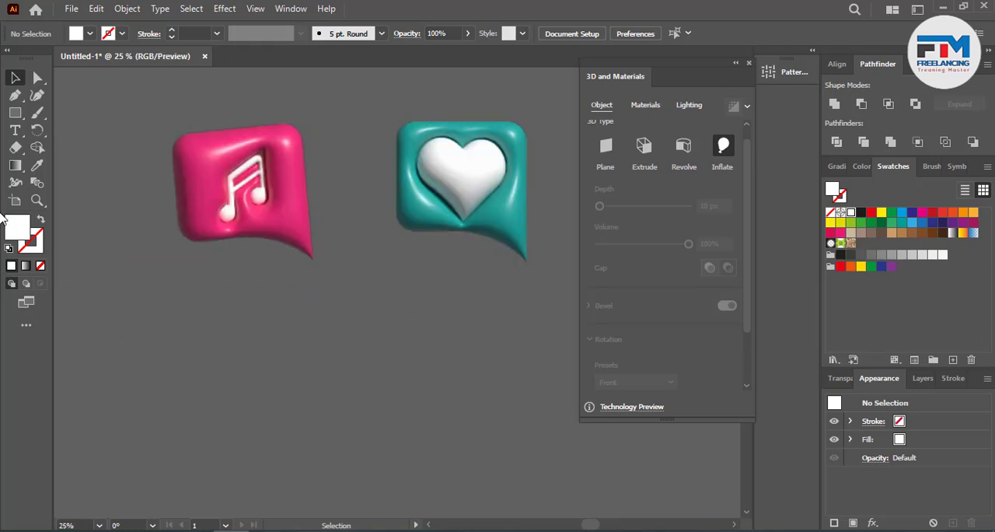
Step: Duplicate the inflated heart bubble into the empty space below and ungroup the copy
drag(439, 187, 398, 398)
right_click(409, 400)
click(435, 250)
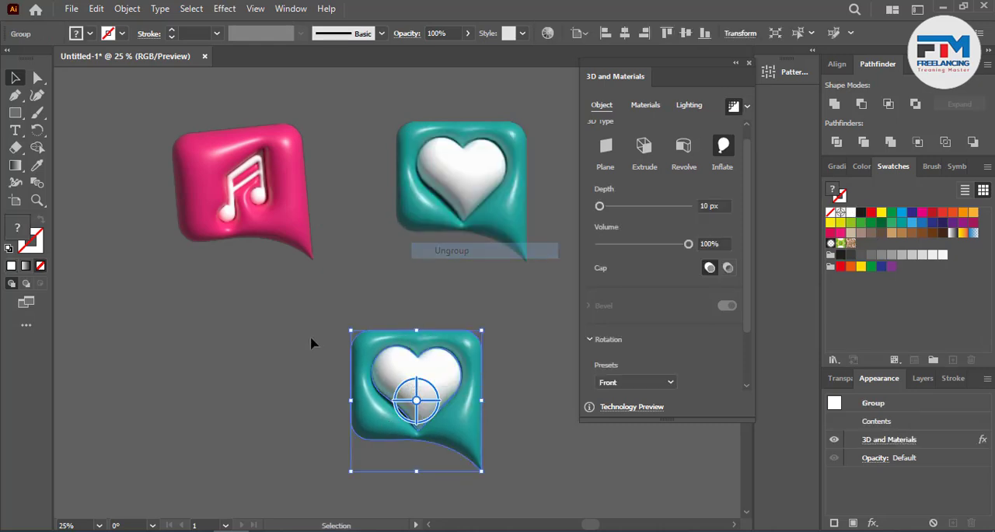
Step: Pull the white heart off the copied teal bubble and delete it
click(342, 370)
drag(409, 401, 170, 367)
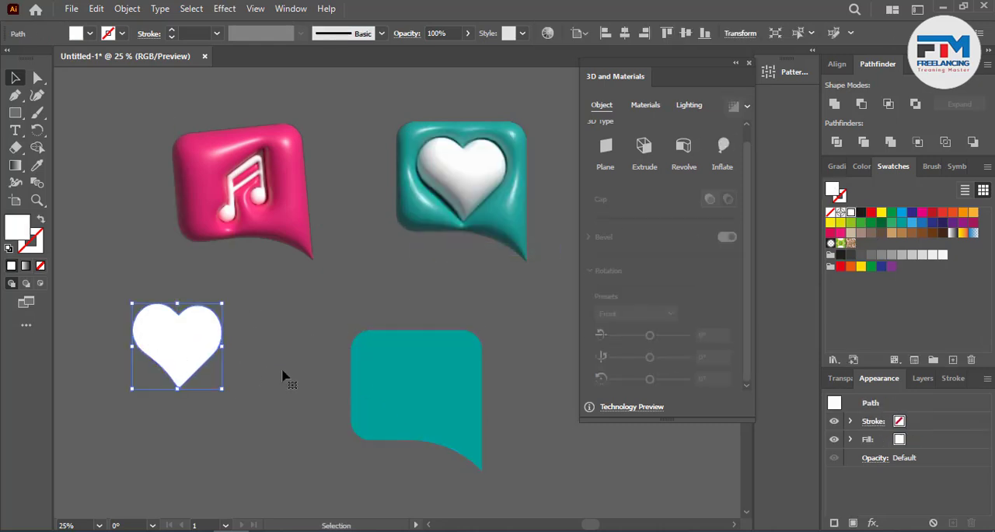
key(Delete)
scroll(281, 372, down, 3)
Step: Draw a white rectangle about 351 px wide beside the plain teal bubble as the house body
click(15, 113)
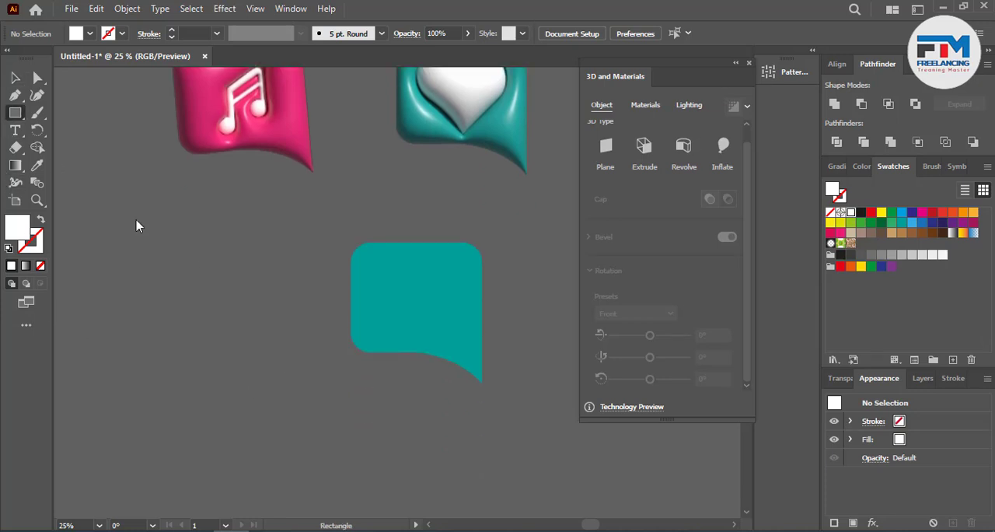
drag(215, 288, 302, 366)
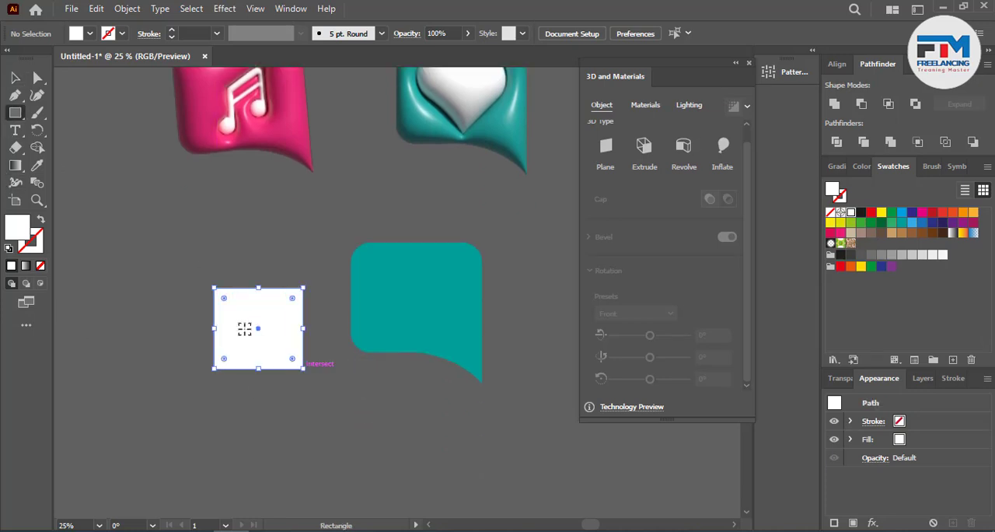
scroll(221, 305, up, 2)
scroll(281, 342, up, 2)
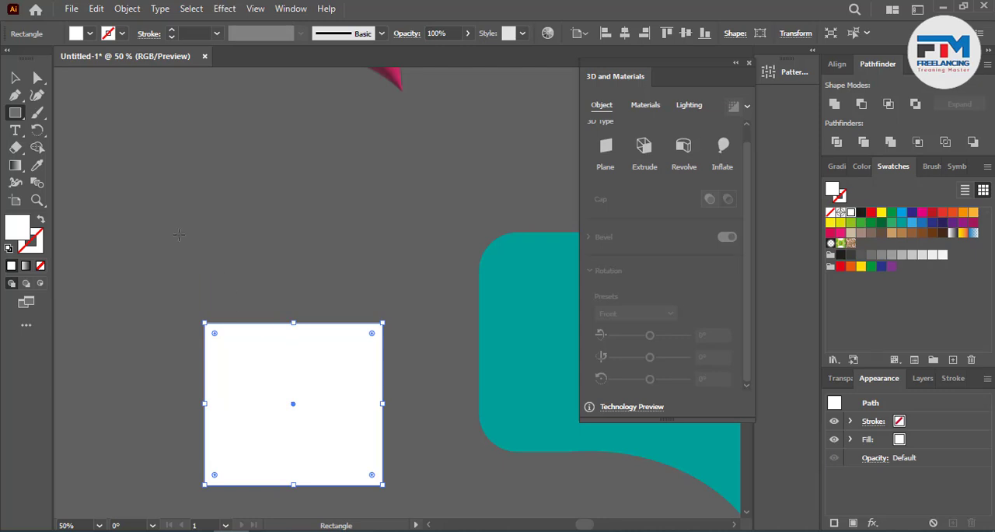
Step: Draw a white triangle with the Polygon tool above the rectangle, wider than the rectangle and slightly overlapping its upper edge
click(15, 112)
click(68, 149)
mouse_move(278, 251)
mouse_down()
mouse_move(320, 294)
mouse_move(420, 328)
mouse_up()
key(Down)
key(Down)
key(Down)
drag(423, 330, 427, 336)
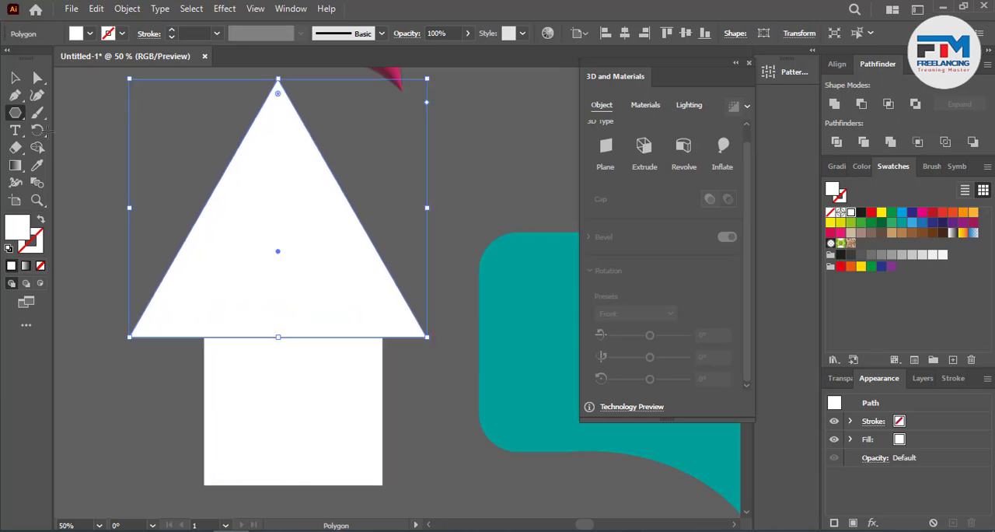
Step: Lower the triangle's apex anchor point to shape it into a flatter roof
click(16, 78)
click(122, 150)
click(275, 149)
scroll(279, 226, up, 1)
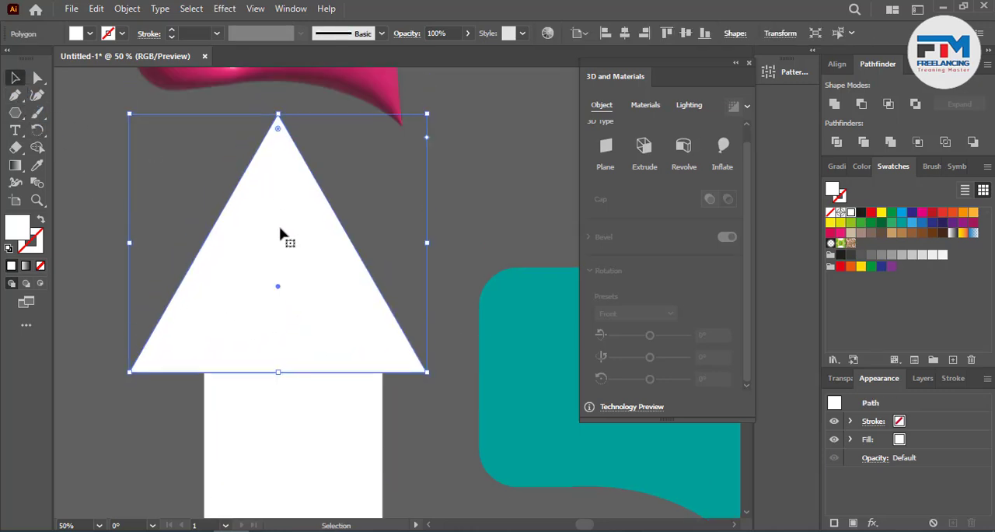
click(42, 80)
click(278, 117)
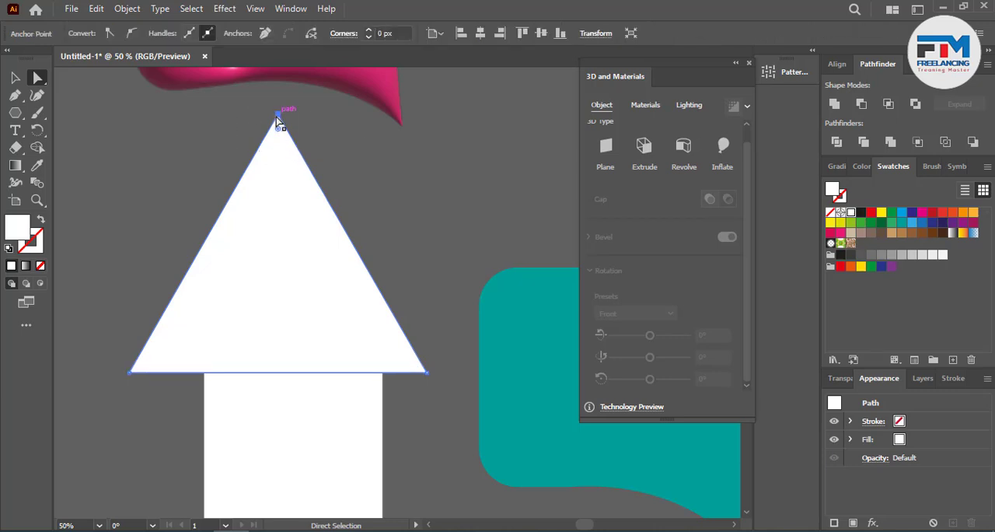
drag(278, 116, 295, 354)
Step: Align the roof and the rectangle by their horizontal centers, with the rectangle as the key object
key(v)
click(332, 266)
scroll(333, 266, down, 2)
click(624, 33)
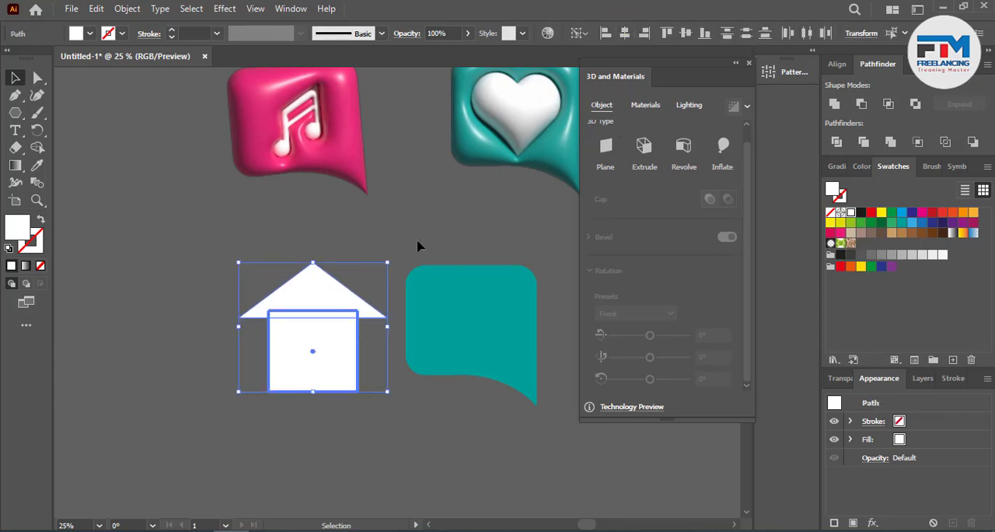
click(373, 296)
Step: Shorten the house body from its lower edge to a height of about 232 px
scroll(373, 296, down, 1)
scroll(312, 342, up, 2)
click(313, 334)
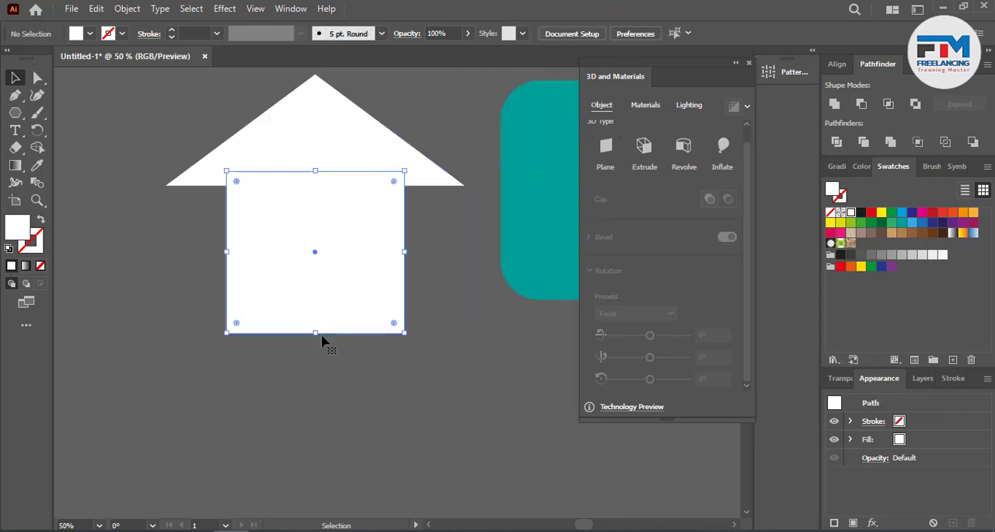
drag(314, 332, 327, 290)
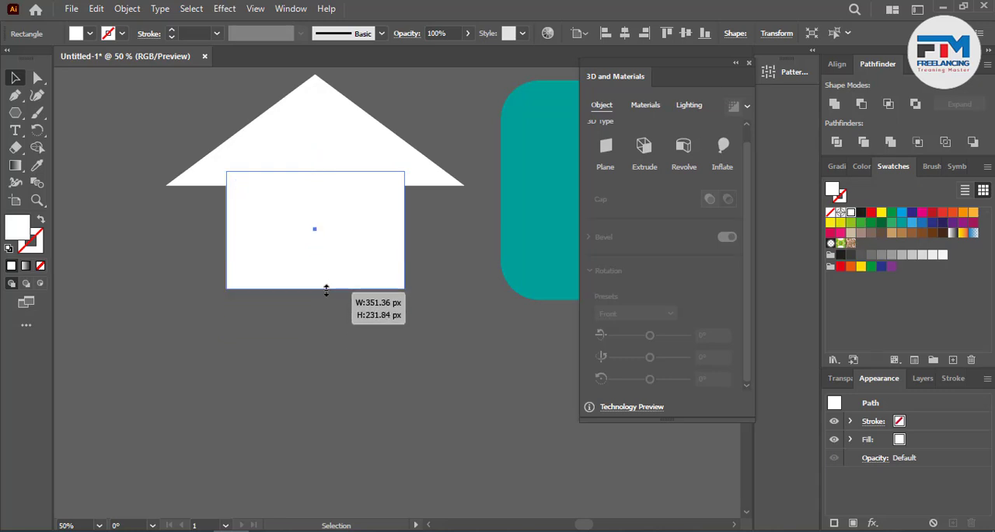
click(302, 305)
Step: Draw a wide, thin base bar across the lower edge of the house body and center all three shapes horizontally
drag(15, 113, 86, 112)
mouse_move(143, 272)
mouse_down()
mouse_move(293, 305)
mouse_move(501, 292)
mouse_move(491, 294)
mouse_up()
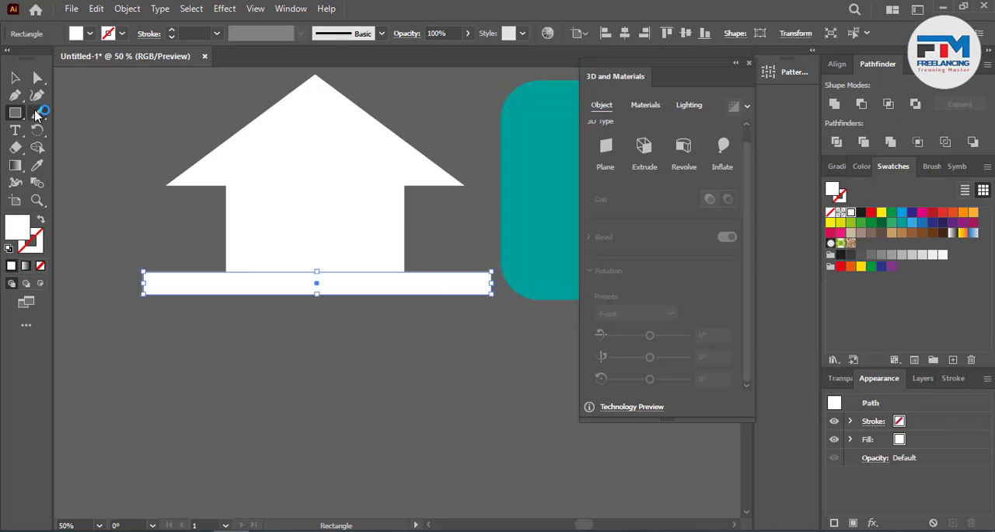
click(14, 77)
drag(117, 127, 438, 302)
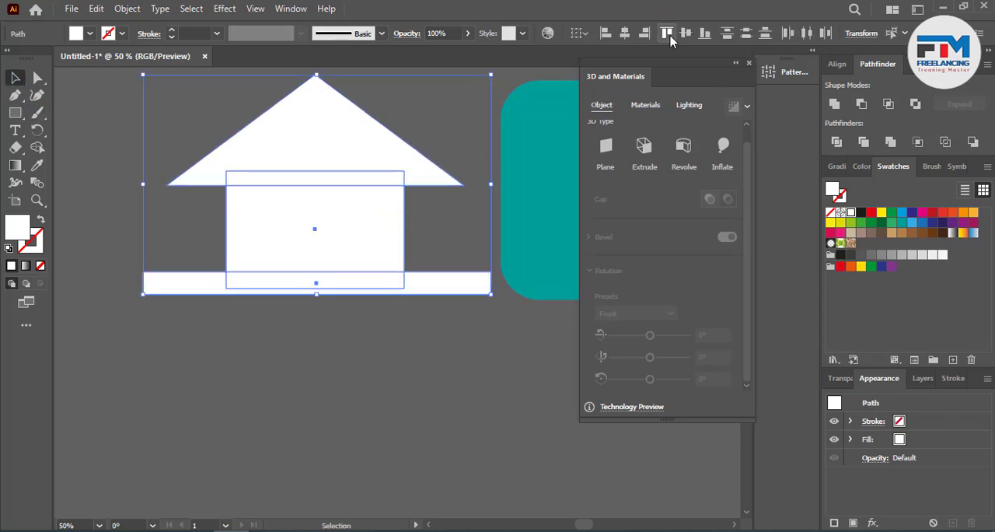
click(624, 33)
click(209, 409)
scroll(208, 410, down, 1)
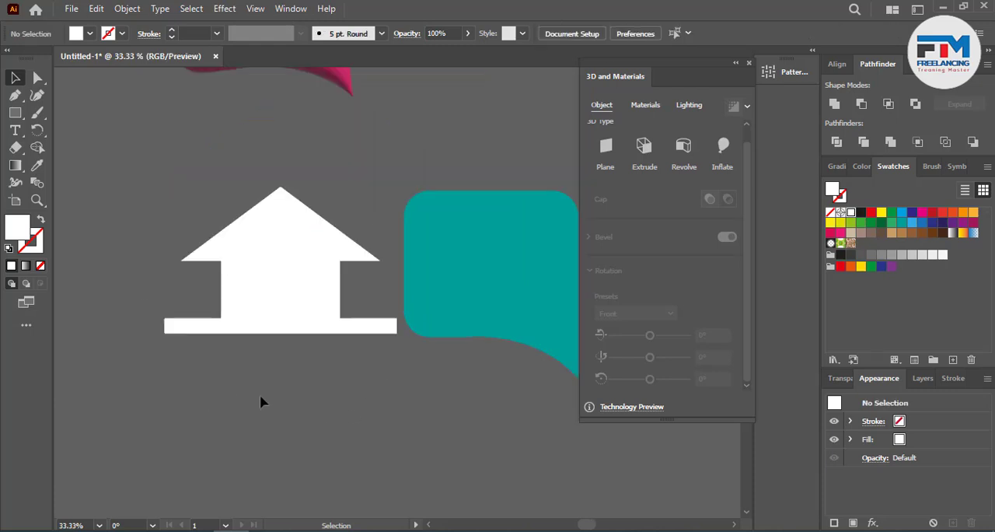
Step: Unite the roof, body and base bar into a single house shape
drag(260, 394, 341, 198)
click(835, 105)
scroll(257, 342, down, 1)
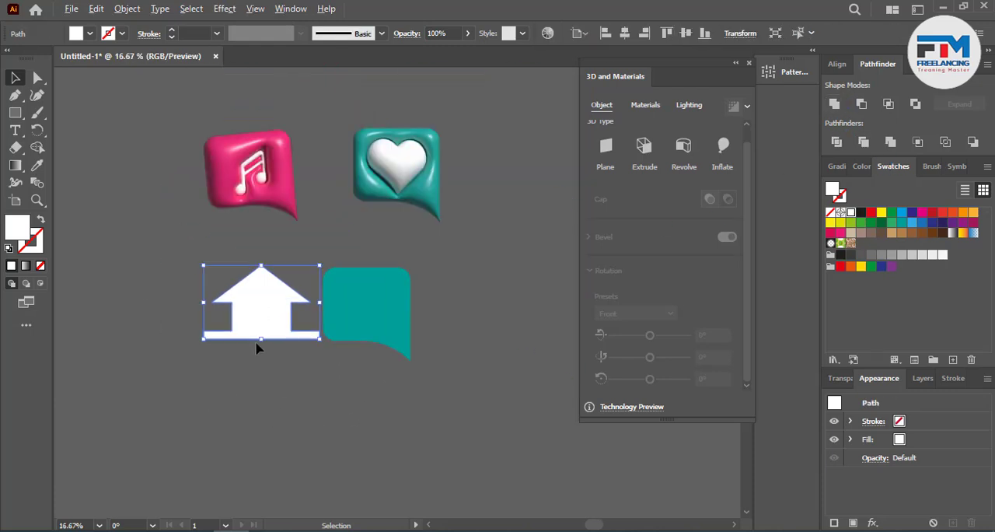
Step: Place the white house on the teal bubble and scale it down to just within the bubble's width
drag(256, 340, 386, 332)
scroll(386, 332, up, 2)
drag(498, 338, 455, 336)
mouse_move(308, 307)
mouse_down()
mouse_move(340, 278)
mouse_move(317, 319)
mouse_up()
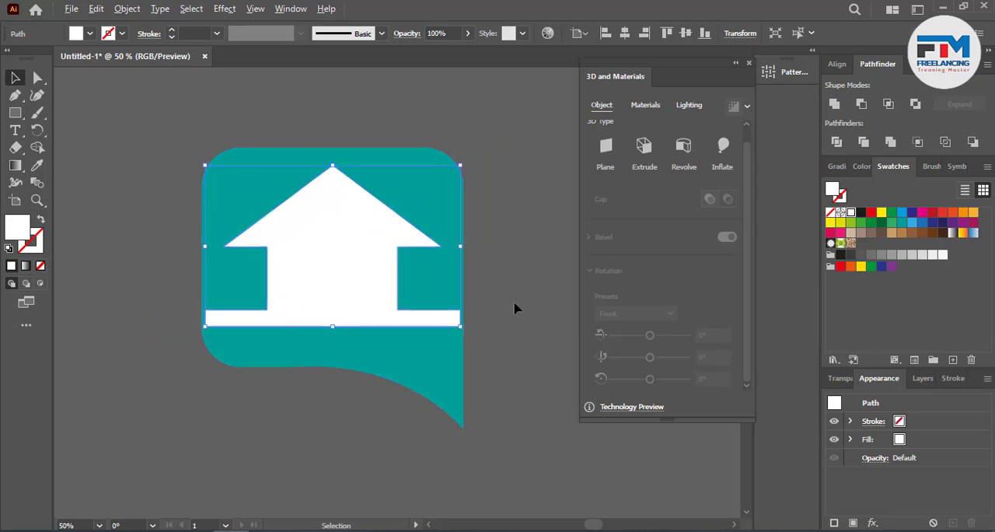
Step: Move the house off the teal bubble into the empty space beside it
scroll(515, 306, down, 2)
drag(422, 304, 266, 305)
click(206, 412)
scroll(230, 305, up, 3)
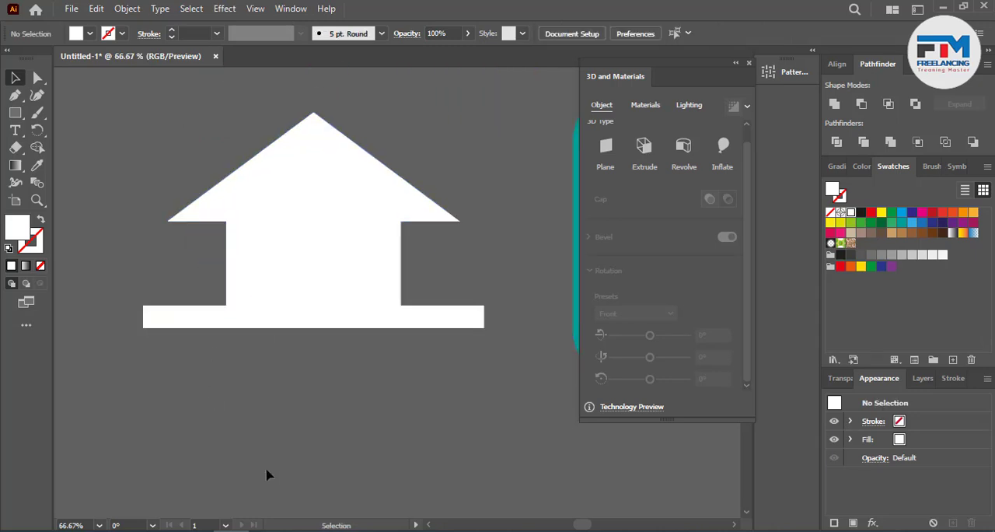
click(37, 78)
drag(115, 266, 146, 342)
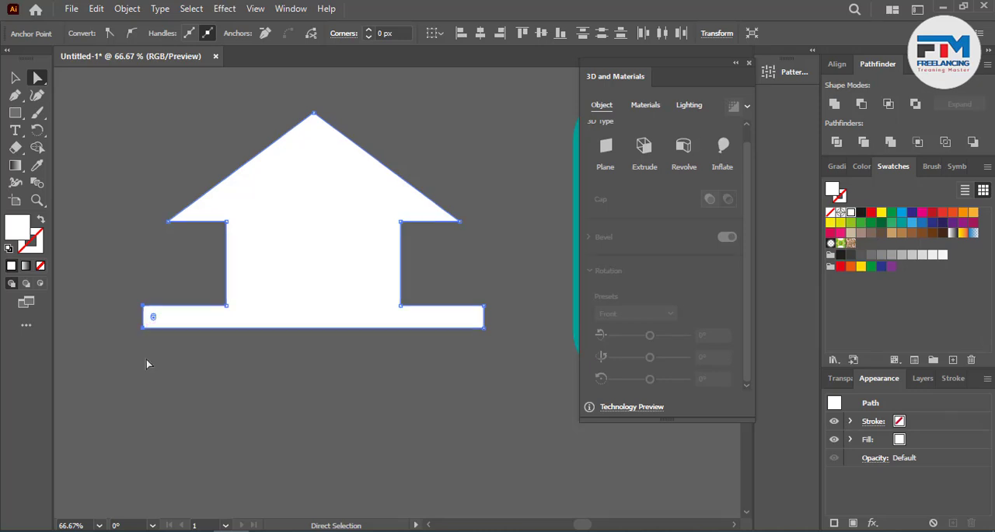
click(146, 359)
Step: Draw a vertical Pen line from each lower roof corner down past the base bar as cutting lines
click(16, 95)
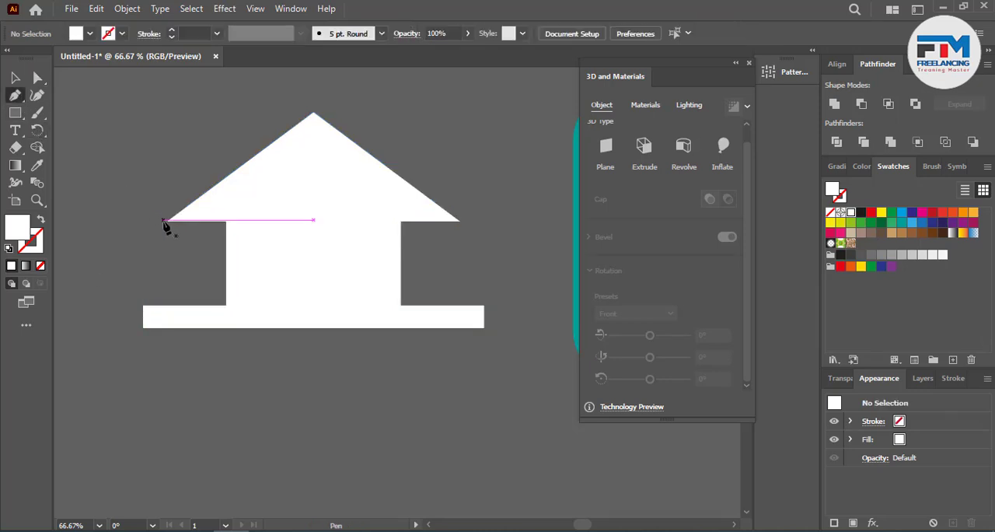
click(167, 222)
click(166, 381)
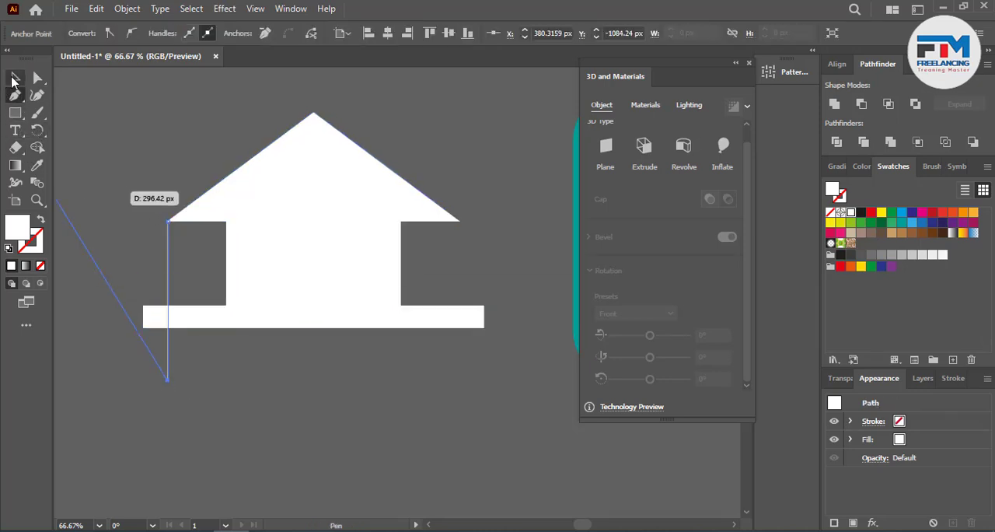
click(16, 78)
click(55, 154)
click(16, 95)
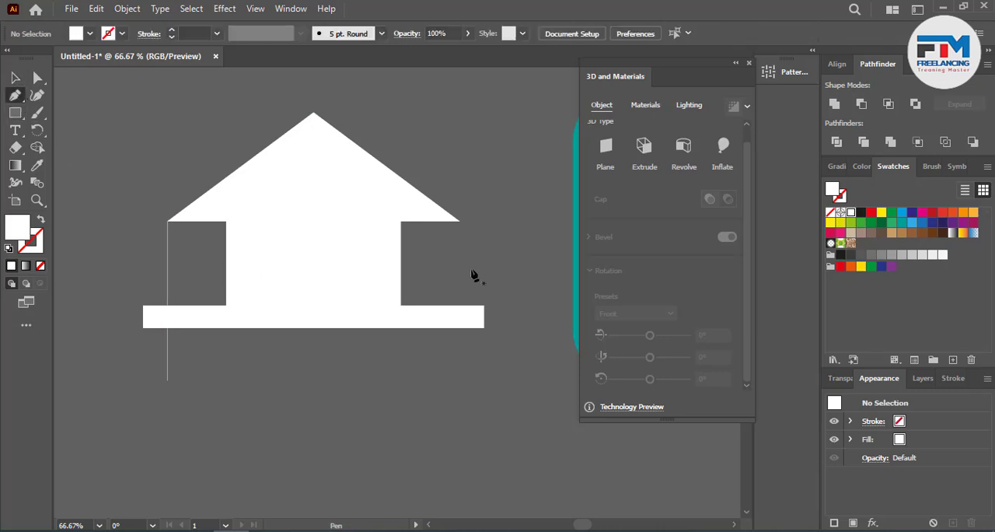
click(459, 221)
click(459, 376)
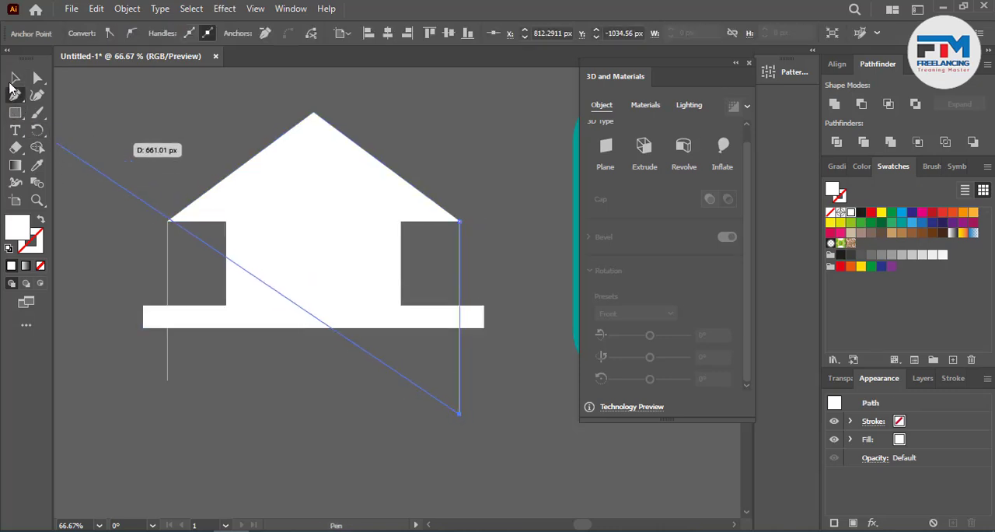
click(15, 78)
Step: Cut off both ends of the base bar outside the vertical lines with the Shape Builder tool
key(ctrl+a)
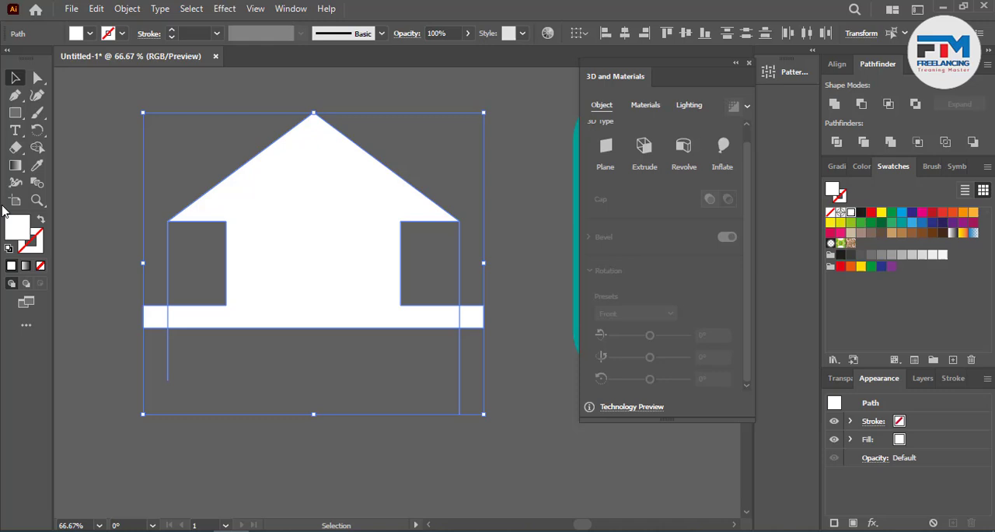
click(37, 148)
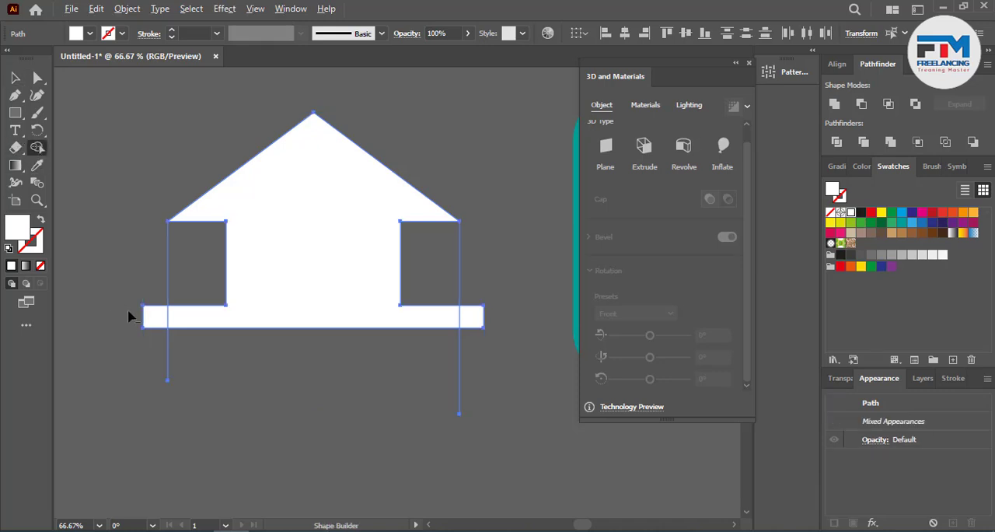
alt+click(471, 316)
Step: Delete the two leftover vertical cutting lines beside the house
click(15, 78)
click(168, 261)
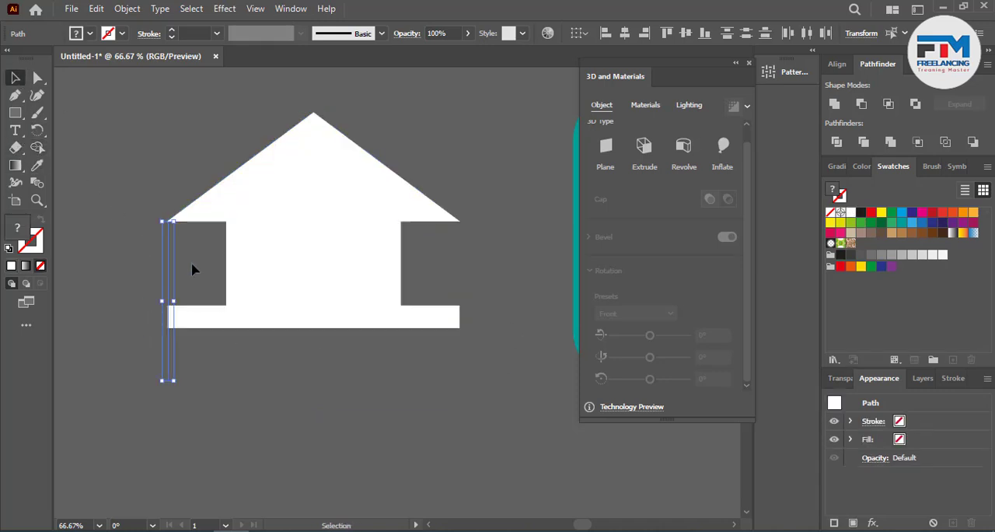
click(213, 273)
click(457, 263)
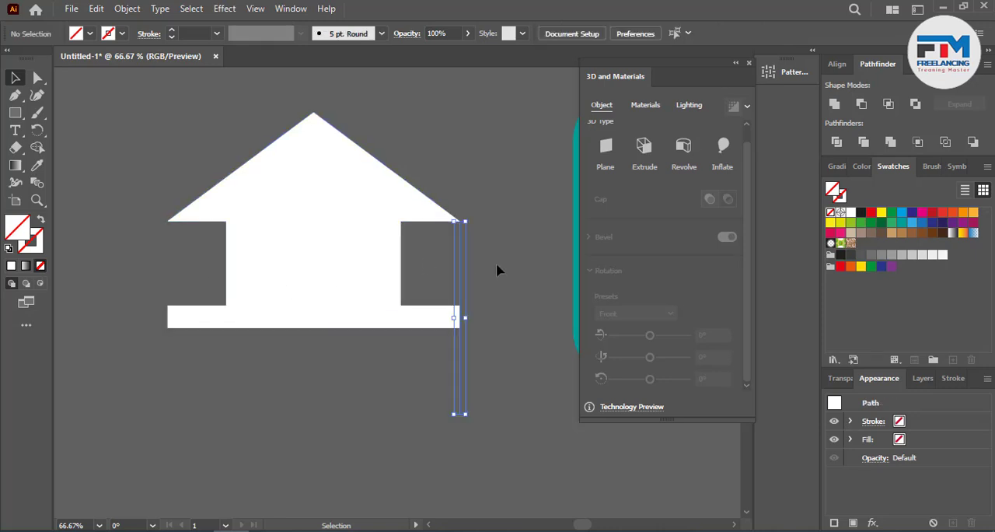
key(Delete)
scroll(86, 333, down, 3)
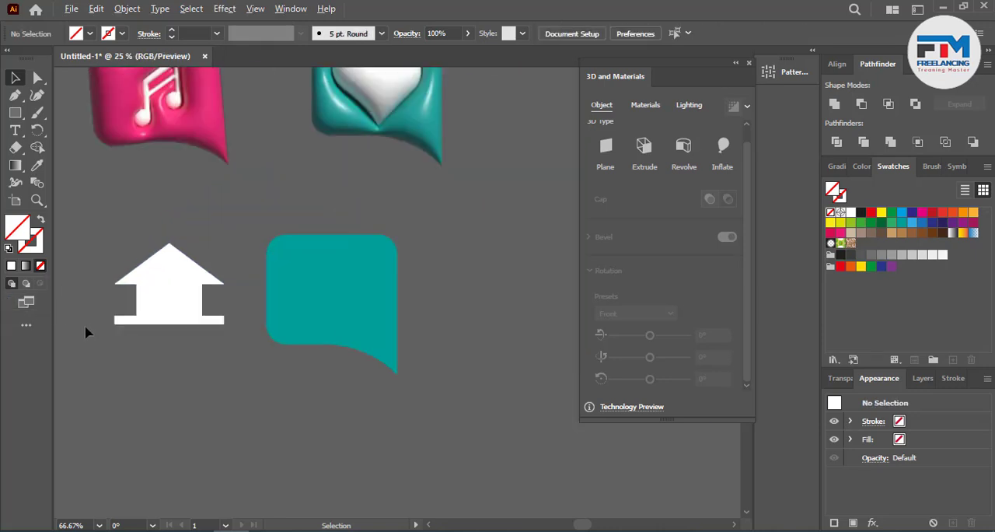
Step: Center the house horizontally on the teal bubble, using the bubble as the key object
click(138, 296)
shift+click(380, 302)
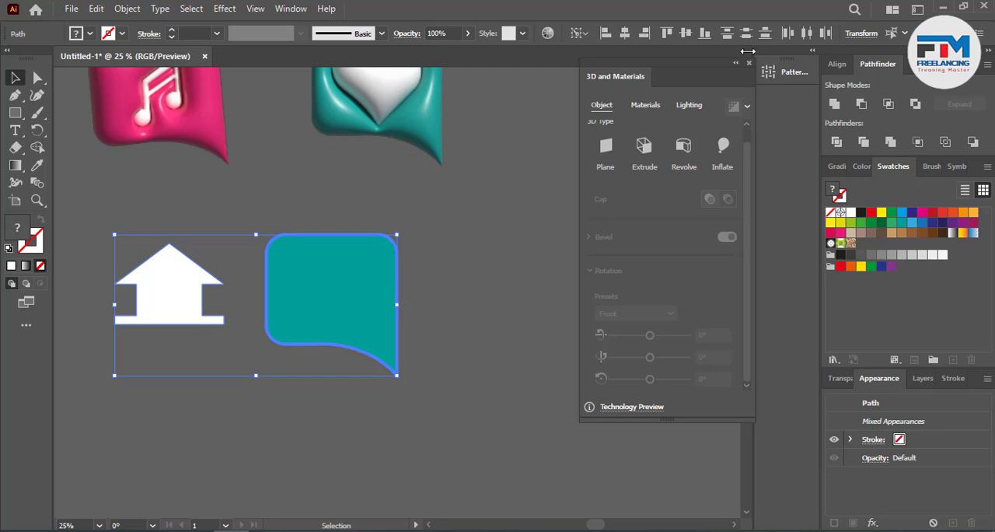
click(624, 34)
click(432, 306)
scroll(389, 326, up, 2)
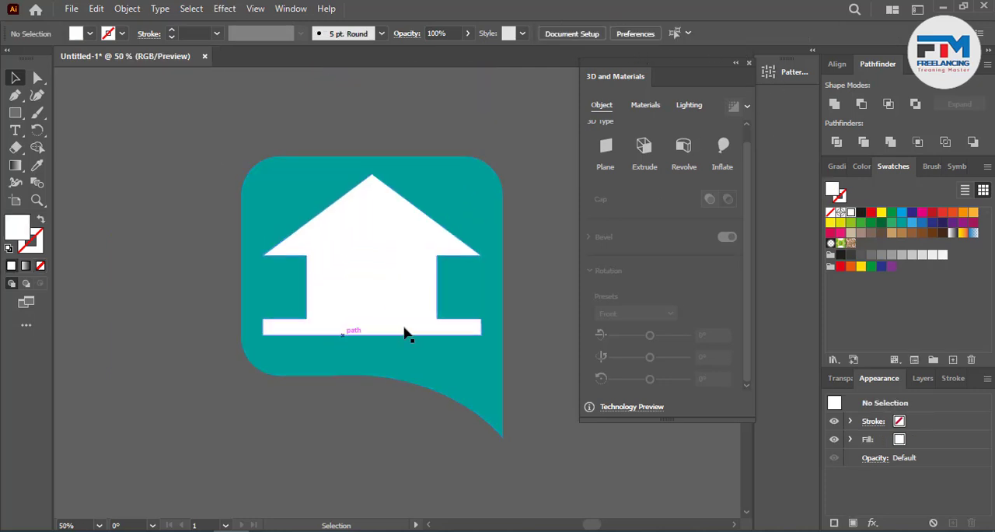
Step: Fill the speech bubble behind the house with blue
drag(148, 185, 542, 420)
click(407, 470)
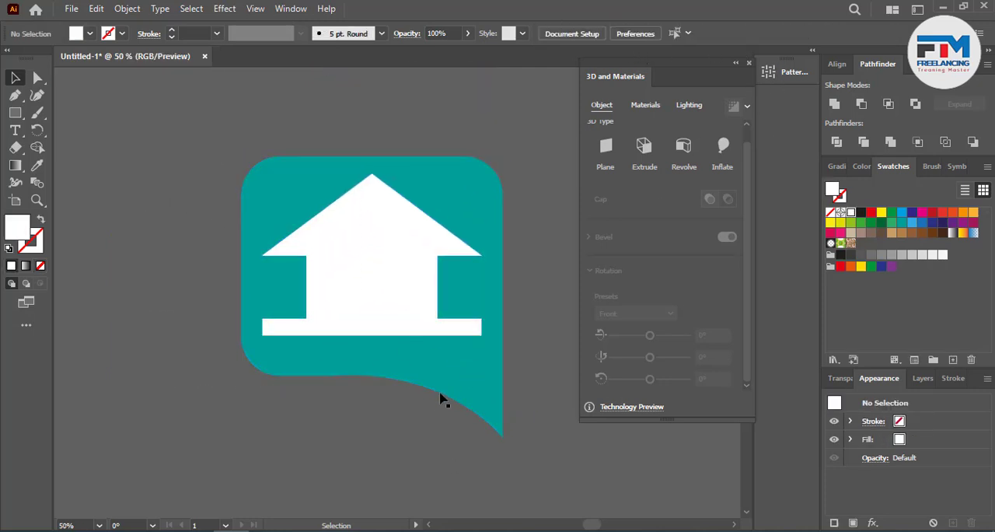
click(441, 393)
click(925, 223)
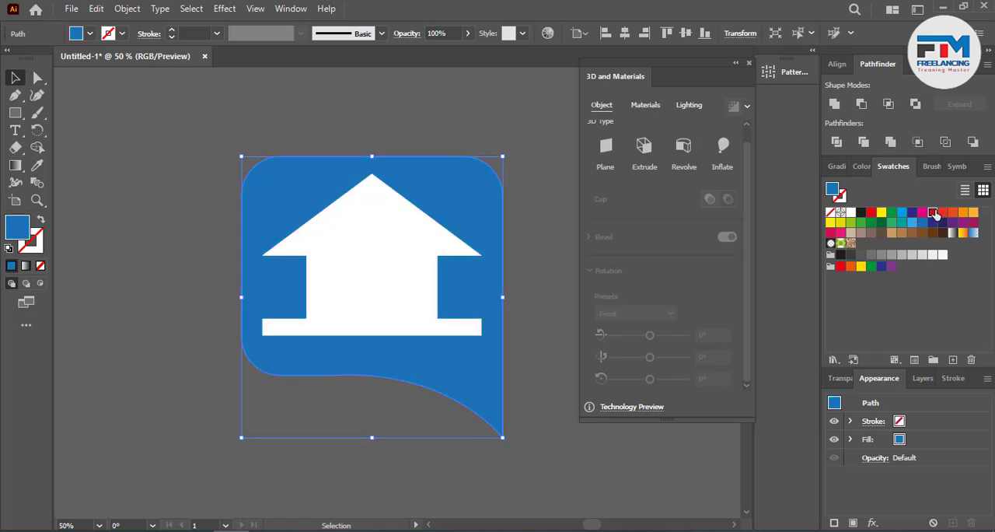
Step: Recolor the speech bubble behind the house with the light orange swatch
click(933, 212)
click(973, 211)
scroll(522, 322, down, 2)
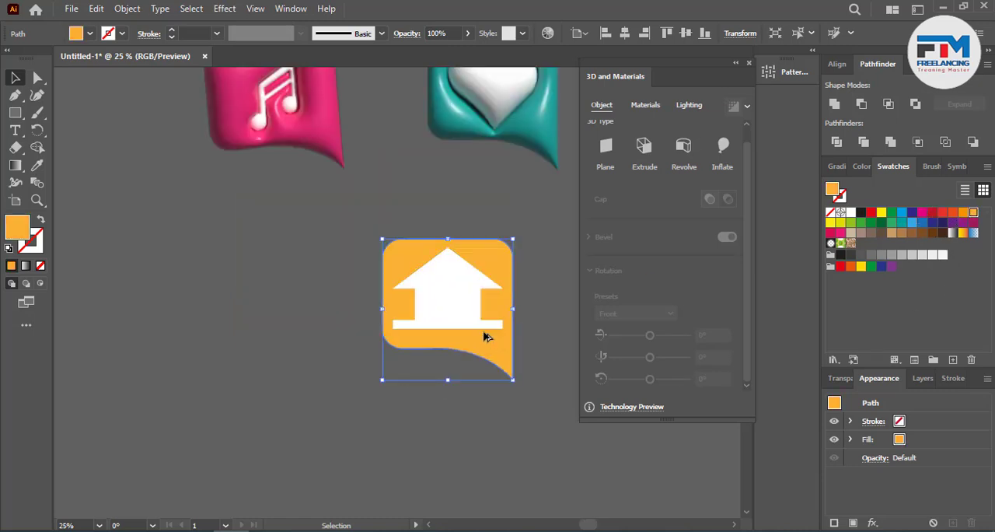
Step: Place a flat duplicate of the orange bubble together with its white house beside the original
drag(466, 308, 155, 338)
key(ctrl+z)
shift+click(512, 331)
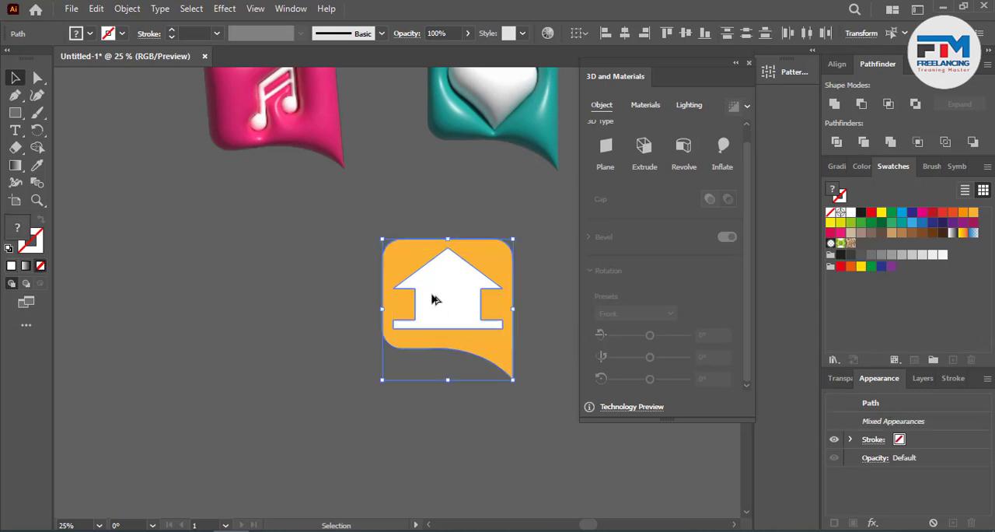
drag(483, 325, 178, 366)
click(402, 373)
drag(402, 374, 536, 313)
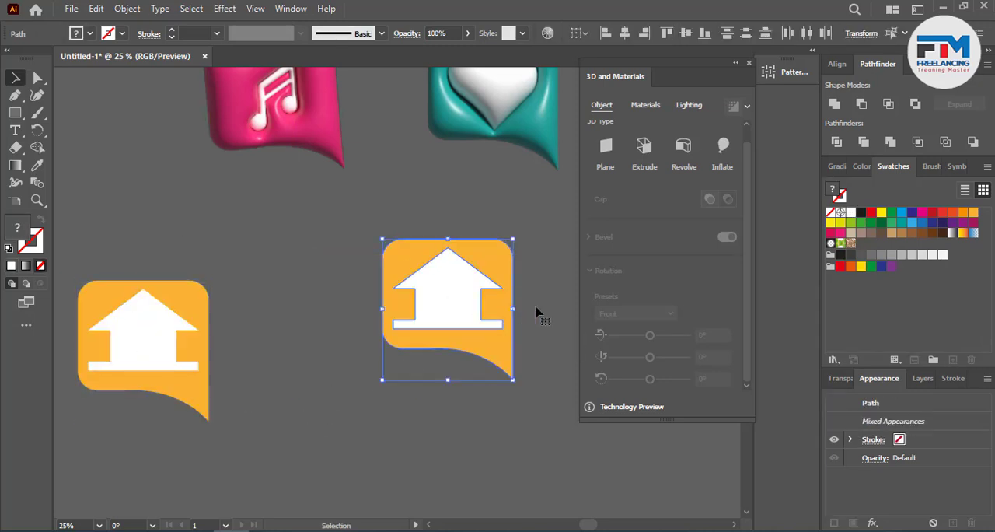
Step: Try to inflate the ungrouped orange bubble and house, and undo the 3D effect
click(723, 147)
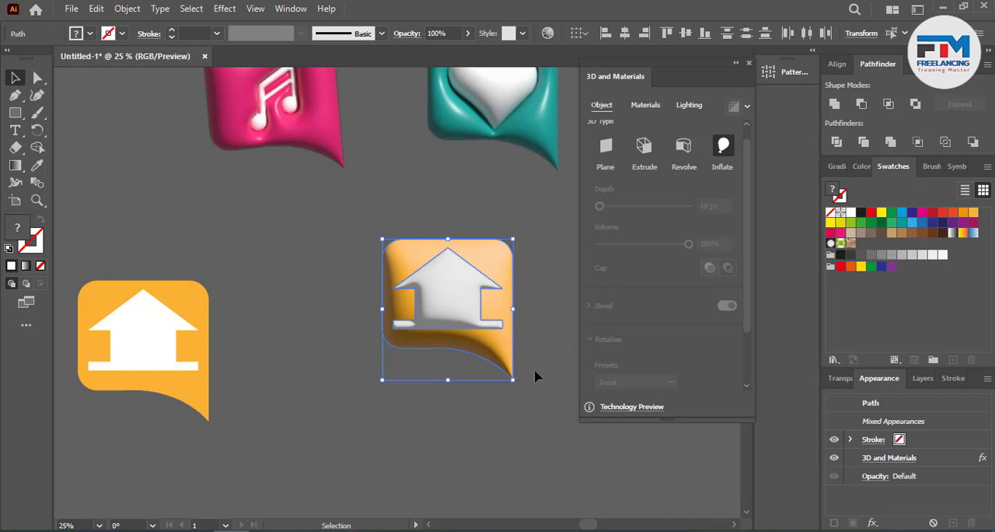
click(327, 243)
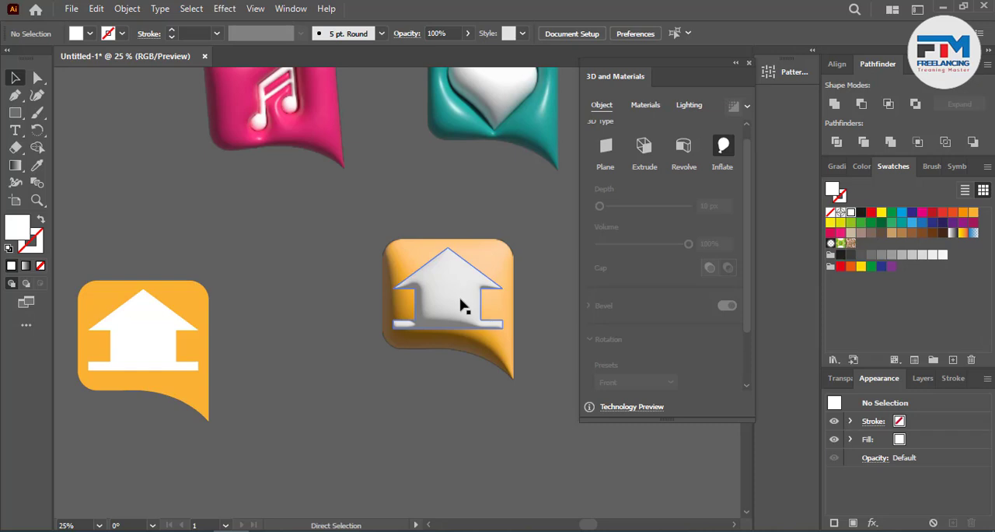
key(ctrl+z)
Step: Group the orange bubble with its house and apply the 3D Inflate effect to the group
click(282, 189)
click(435, 311)
right_click(433, 311)
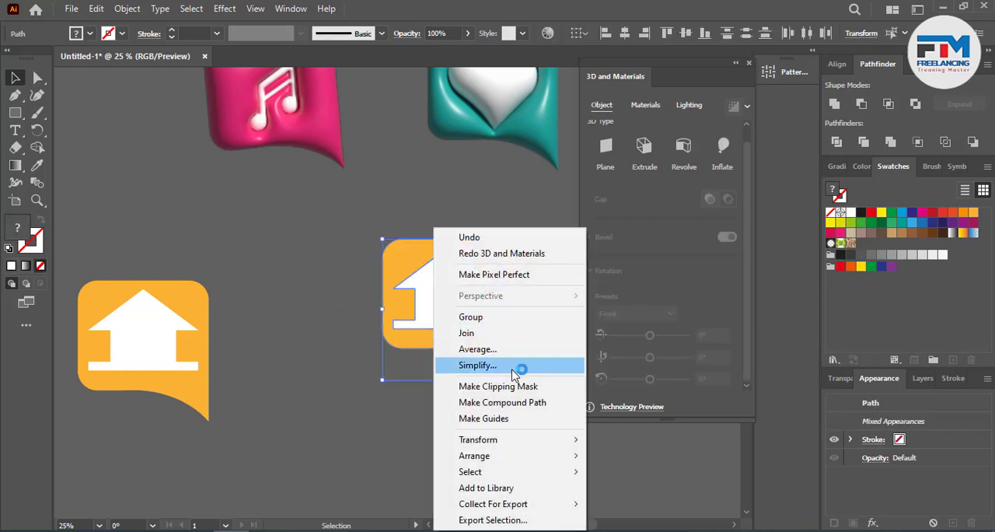
click(474, 316)
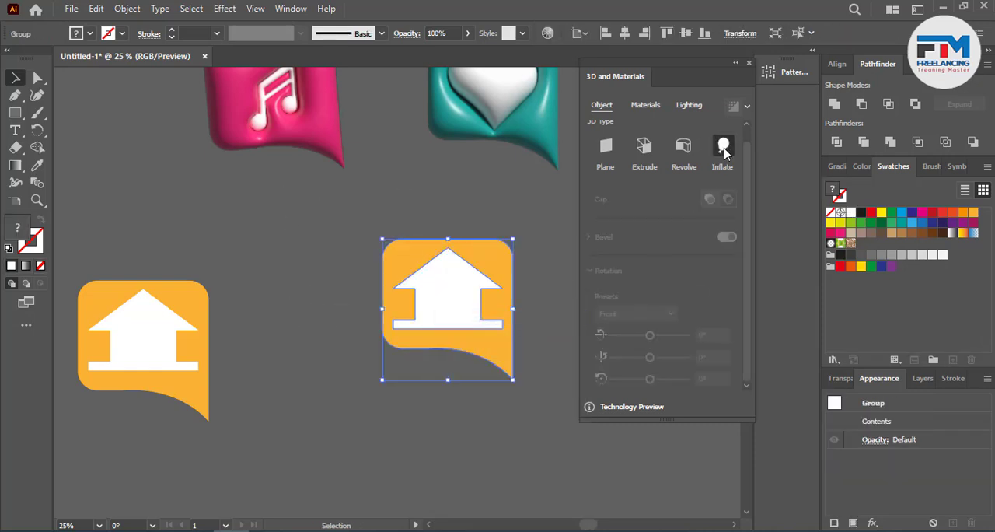
click(724, 149)
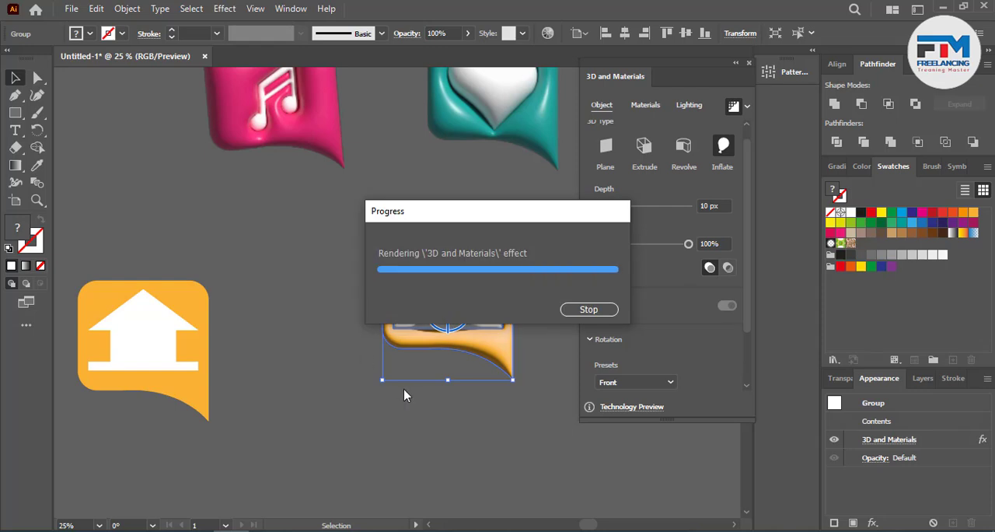
click(339, 359)
Step: Rotate the inflated orange house icon in 3D
scroll(342, 358, up, 3)
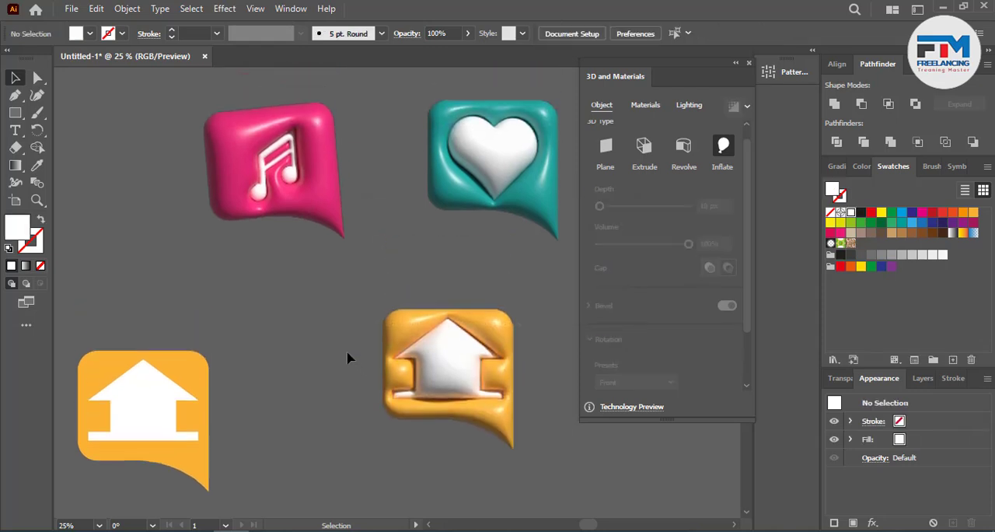
scroll(346, 358, down, 4)
scroll(489, 337, down, 3)
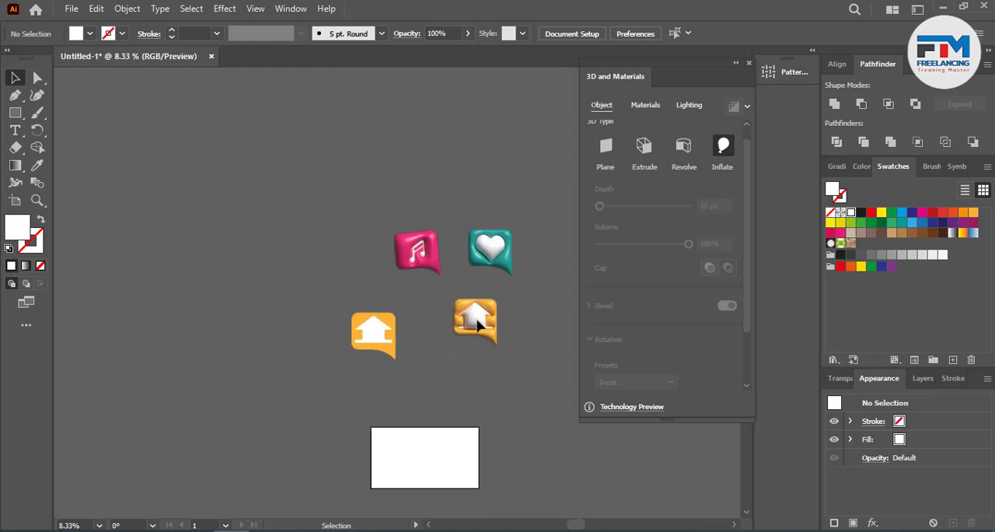
click(474, 315)
drag(352, 255, 334, 270)
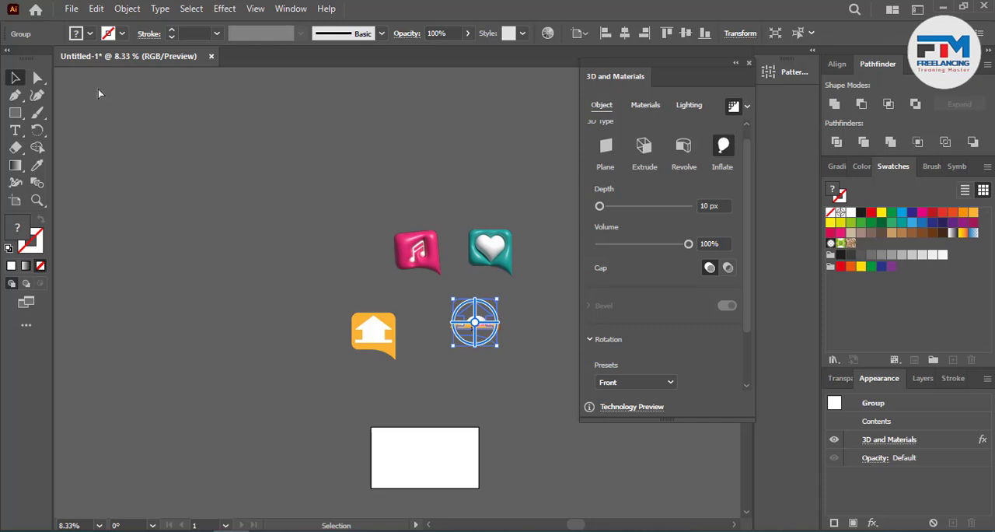
click(493, 343)
Step: Delete the white house from the flat orange bubble copy
scroll(407, 357, up, 3)
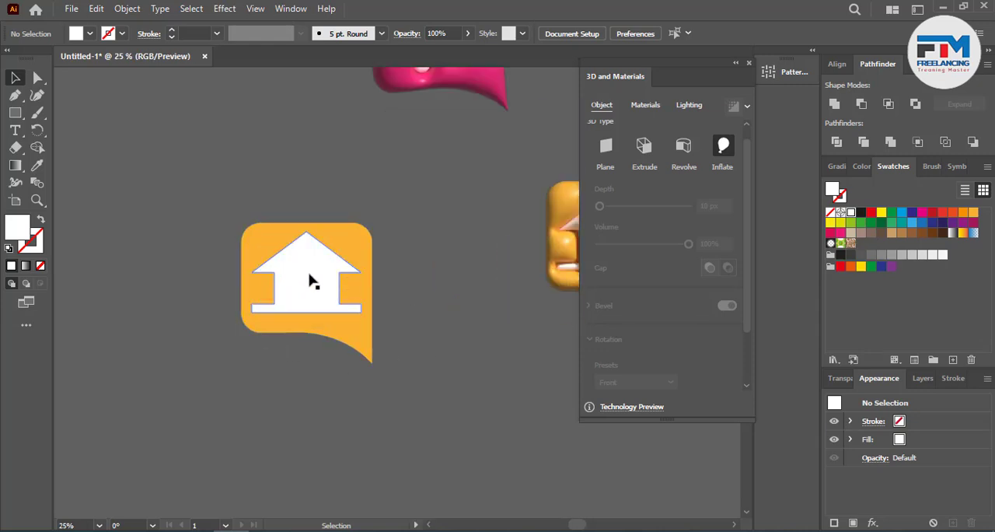
drag(310, 281, 107, 167)
key(Delete)
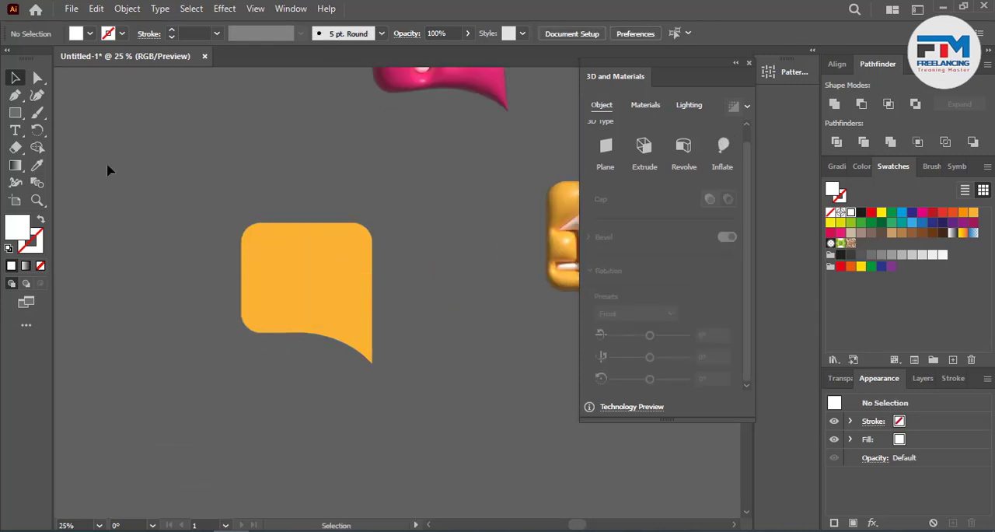
Step: Switch to the browser's Google image results and select the search query "love"
click(447, 530)
scroll(467, 229, up, 2)
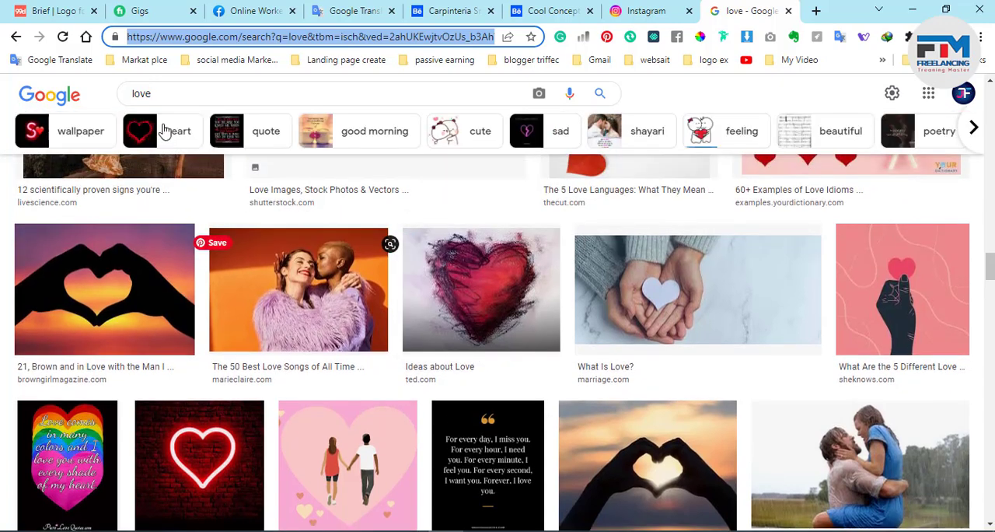
drag(155, 93, 112, 91)
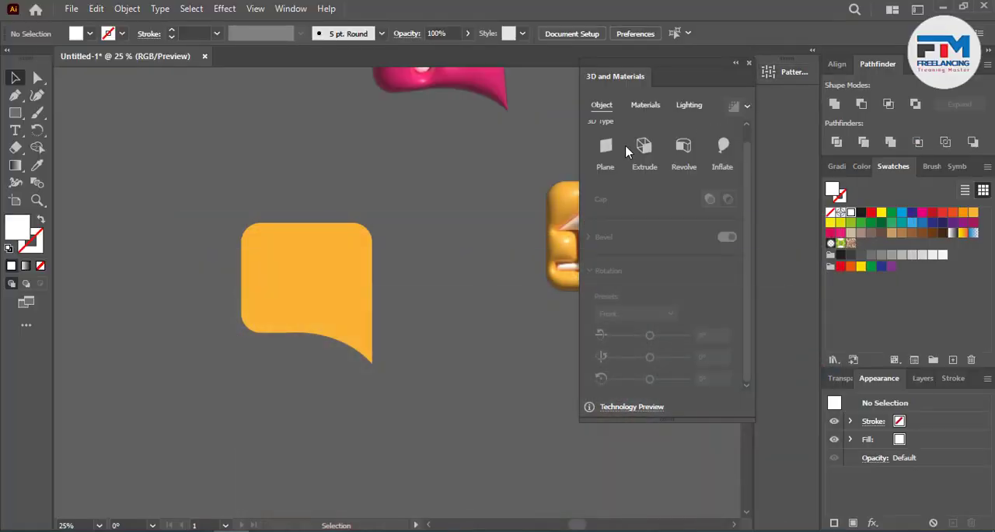
Step: Add a person's name as point text above the flat orange bubble and enlarge it to about 173 pt
key(t)
click(210, 168)
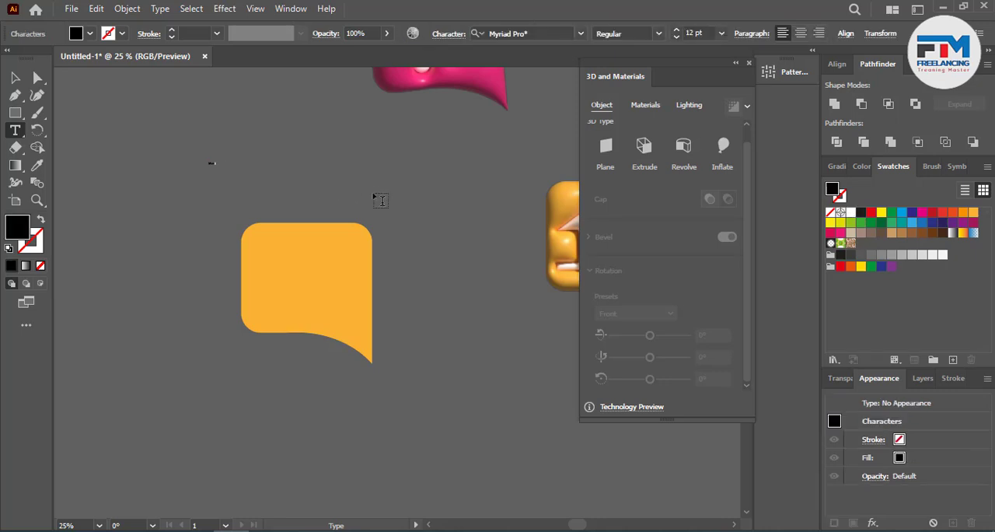
click(15, 77)
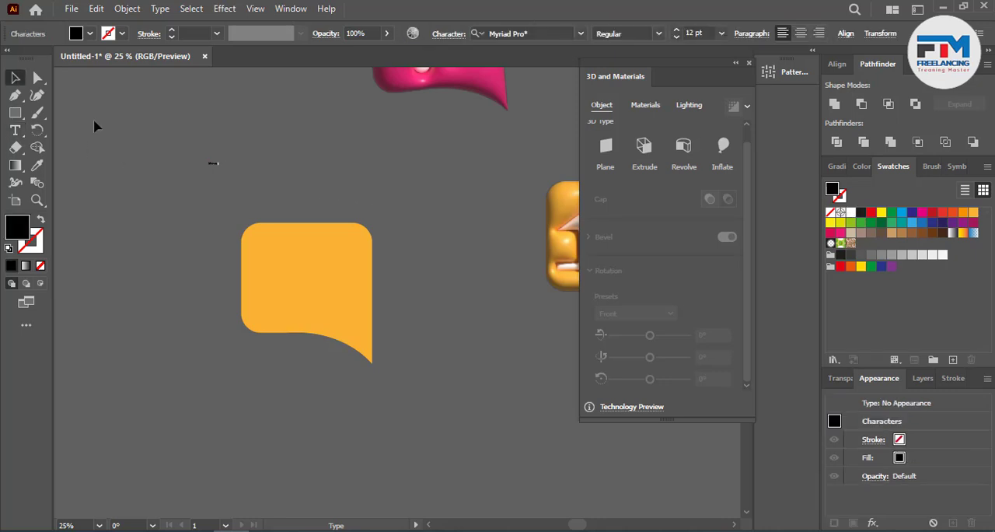
drag(221, 170, 285, 182)
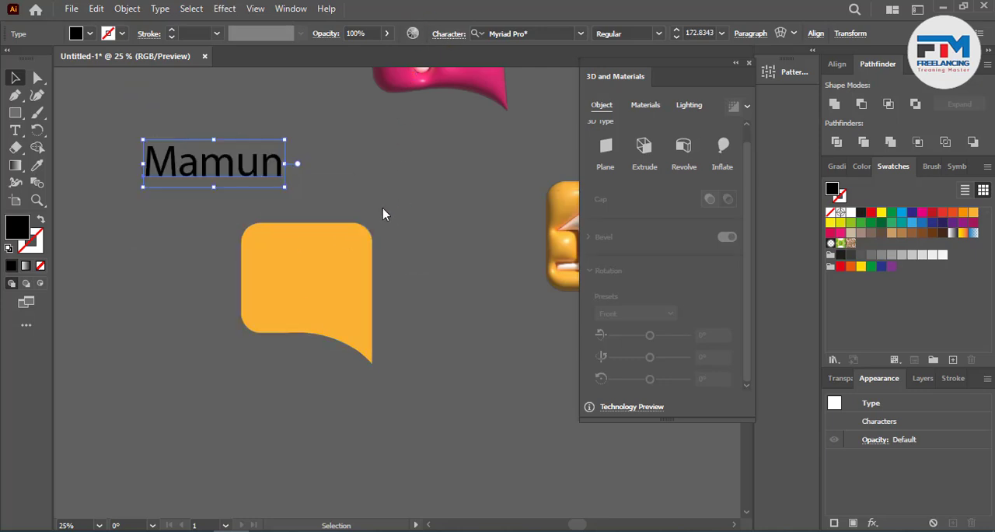
Step: Set the name text to all caps in Montserrat ExtraBold
click(448, 33)
click(311, 185)
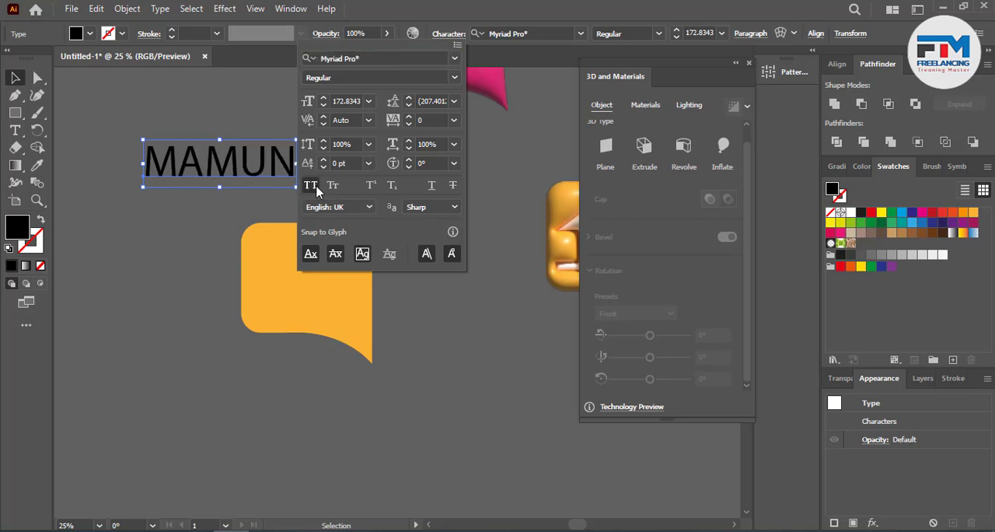
click(351, 59)
text(mon)
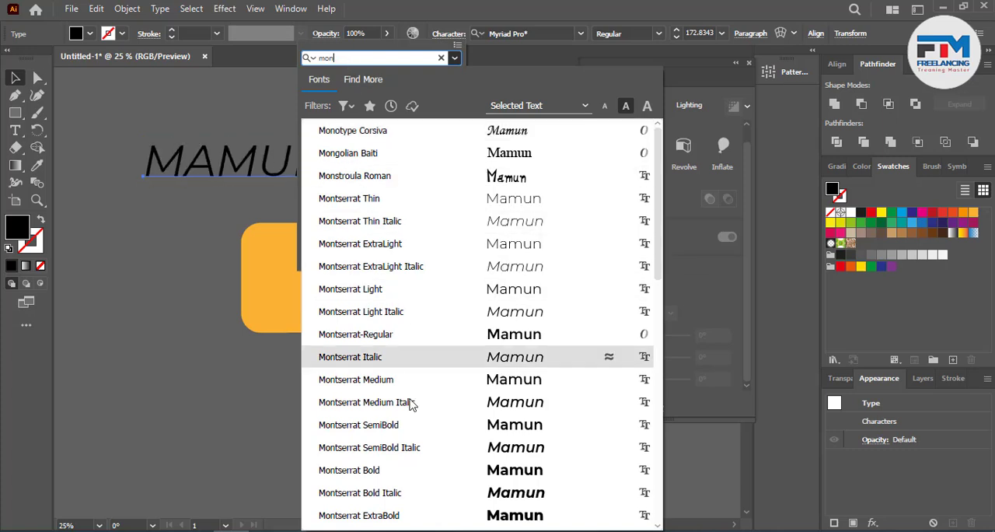
click(389, 515)
click(191, 290)
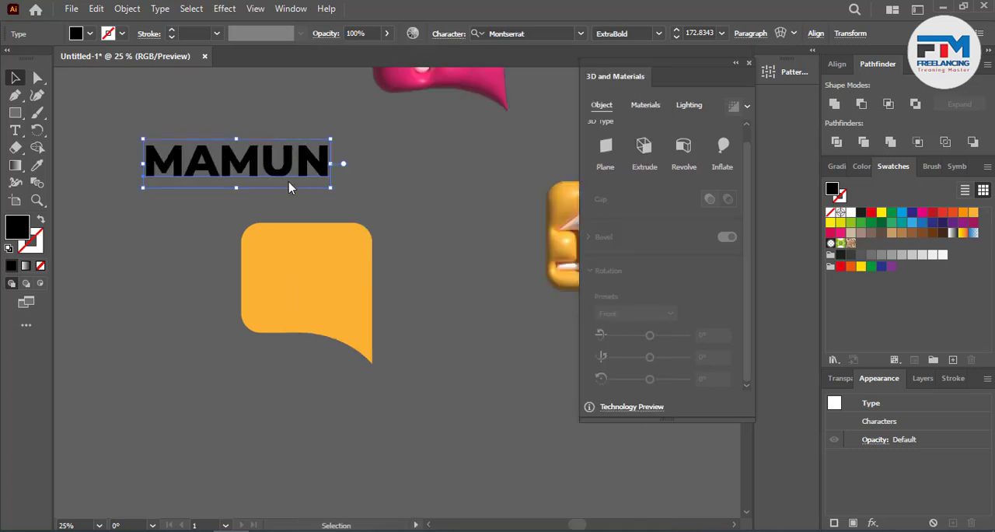
Step: Move the name text onto the orange bubble and scale it down to about 90 pt so it fits inside
drag(300, 170, 367, 293)
scroll(328, 301, up, 4)
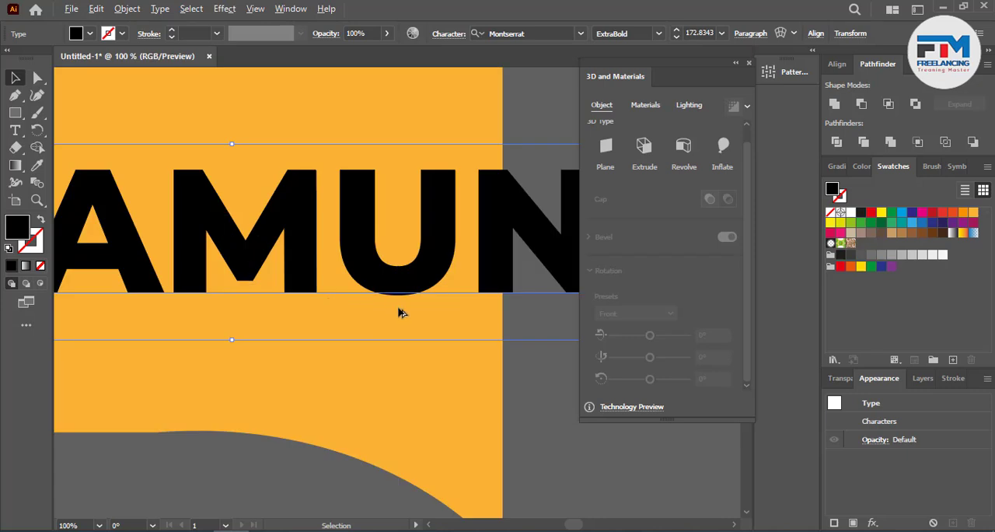
scroll(435, 330, down, 3)
drag(367, 338, 384, 294)
click(250, 342)
scroll(294, 312, up, 3)
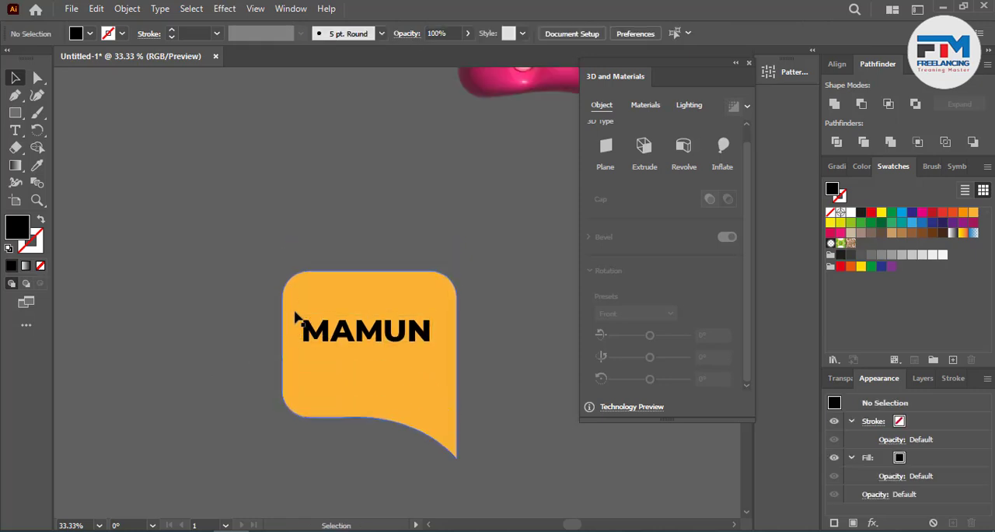
Step: Duplicate the name text directly below itself and change the copy's wording to "GRAPHIC DESIGN"
scroll(311, 299, down, 4)
drag(360, 261, 372, 315)
scroll(374, 311, up, 2)
double_click(383, 299)
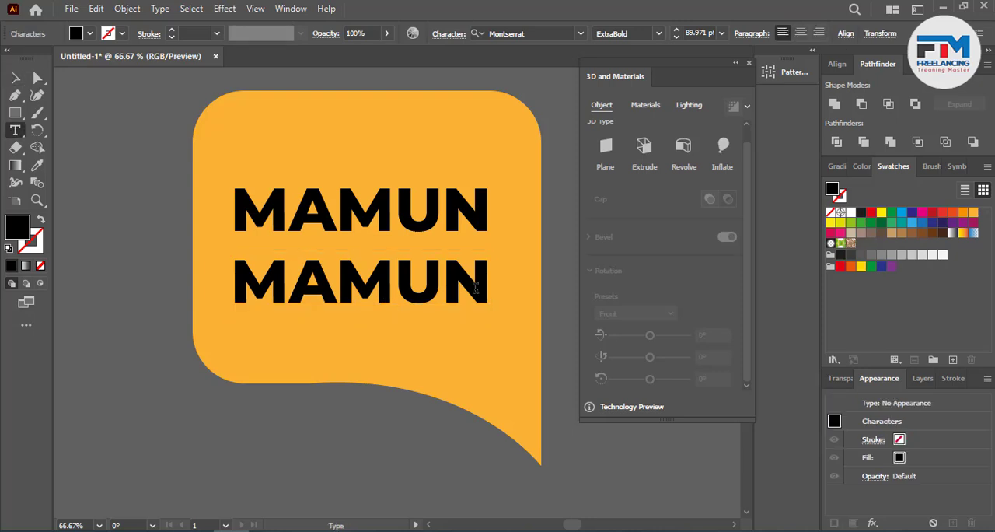
drag(485, 286, 186, 285)
text(GRA)
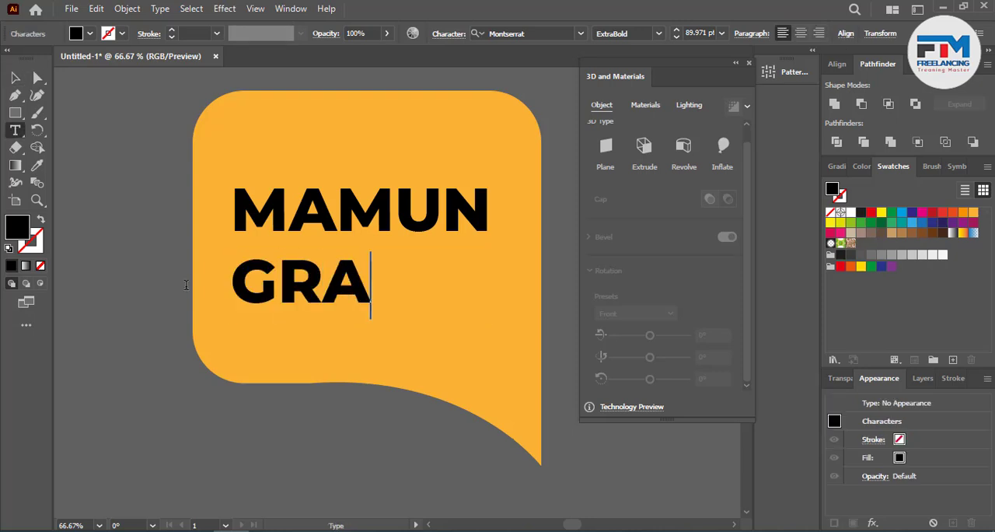
text(PHIC D)
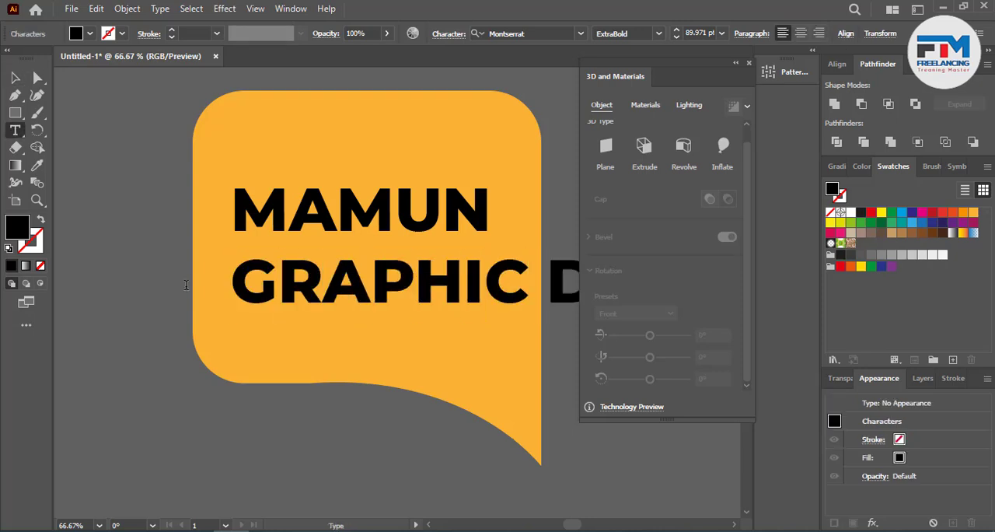
click(15, 77)
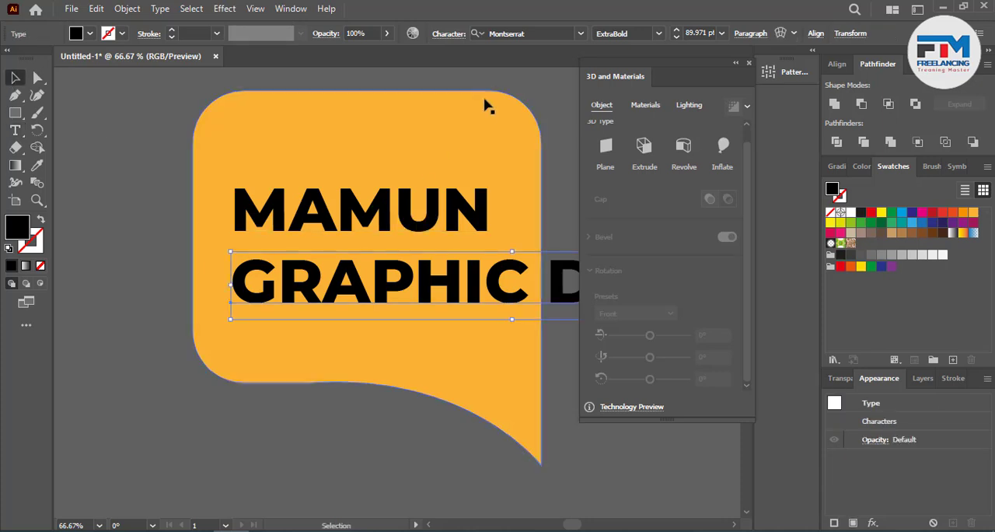
Step: Set the GRAPHIC DESIGN line to Montserrat Light and shrink it to about 48 pt beneath the name
click(658, 33)
click(633, 115)
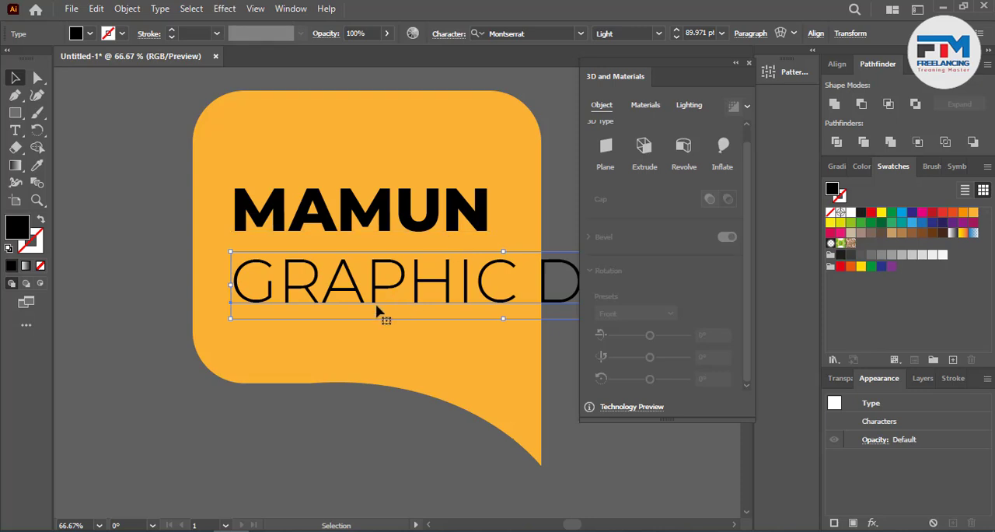
drag(231, 318, 273, 303)
drag(406, 289, 278, 286)
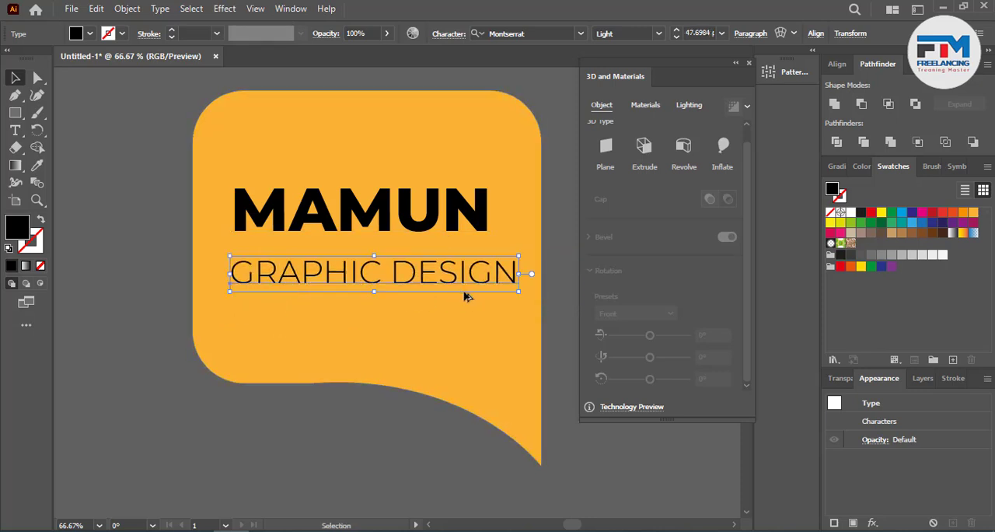
Step: Shrink the GRAPHIC DESIGN line further to about 40 pt and shift it to sit under the name
click(514, 293)
click(446, 273)
drag(518, 292, 449, 270)
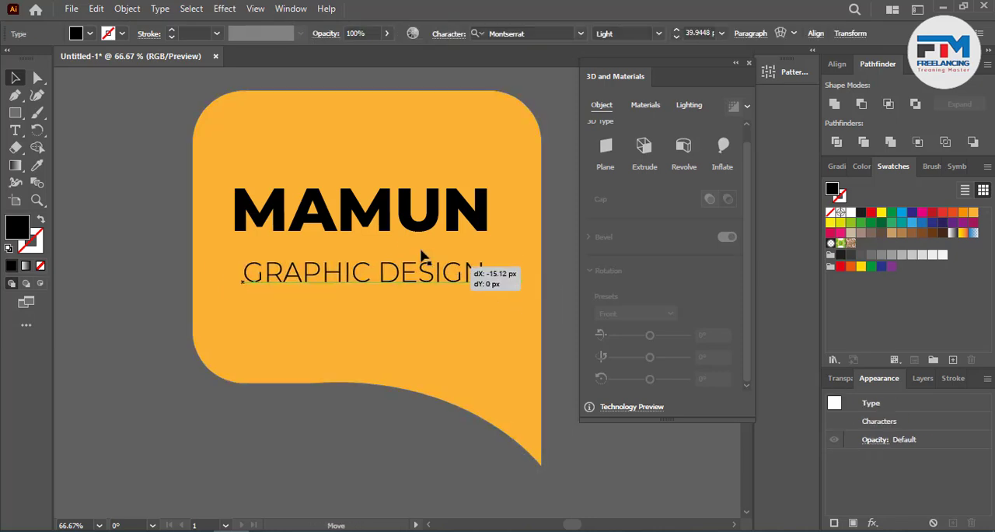
Step: Center both text lines horizontally on the bubble as key object and move GRAPHIC DESIGN closer to the name
shift+click(391, 241)
shift+click(334, 256)
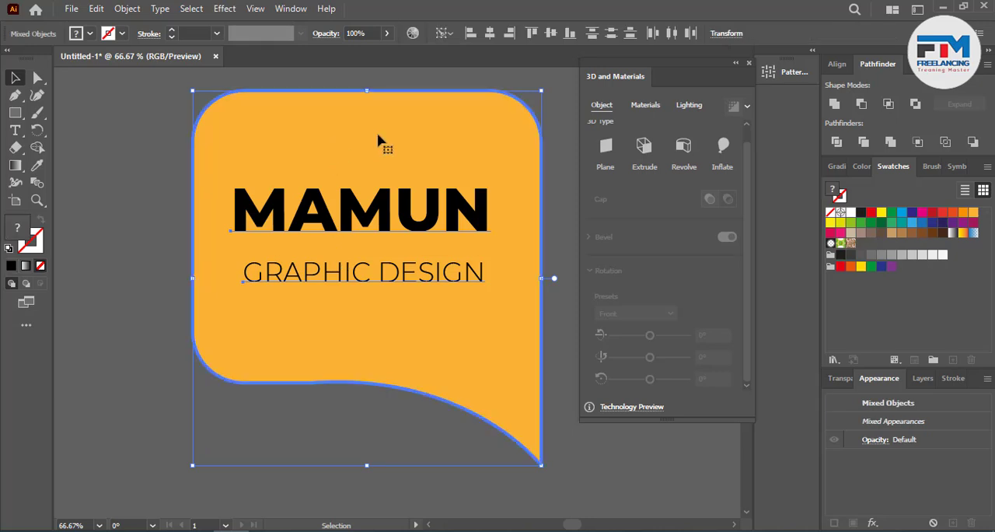
click(492, 31)
click(144, 221)
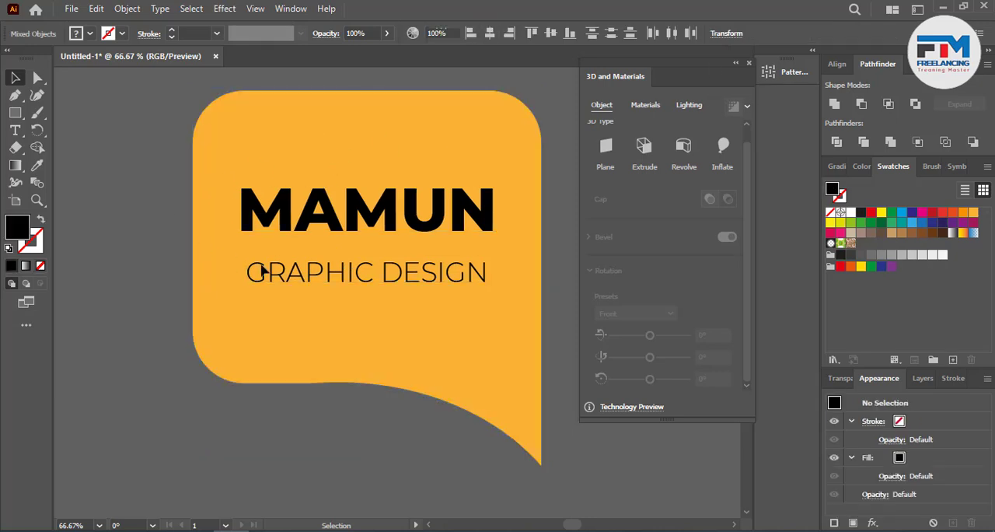
drag(301, 282, 303, 268)
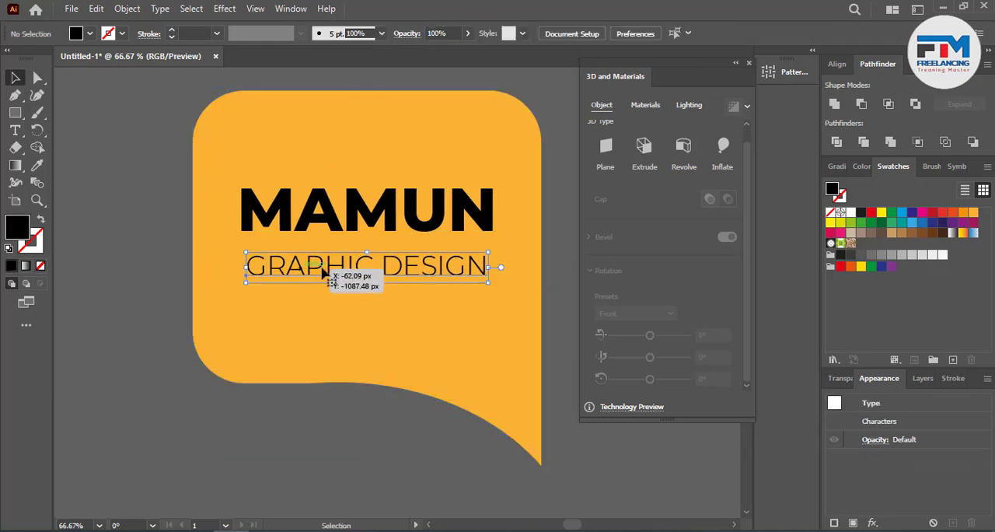
Step: Fill both text lines with white and the bubble with the yellow-to-red gradient swatch
shift+click(424, 225)
click(852, 213)
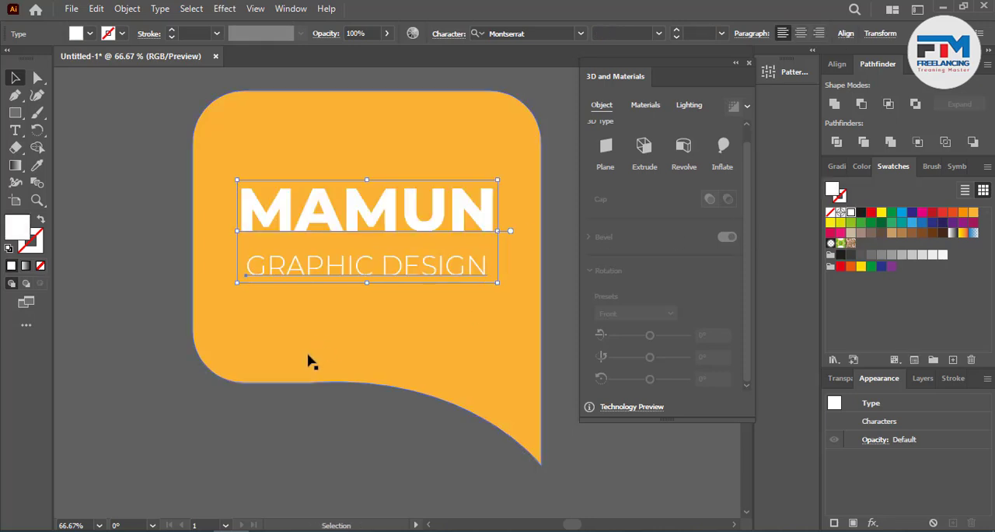
click(335, 369)
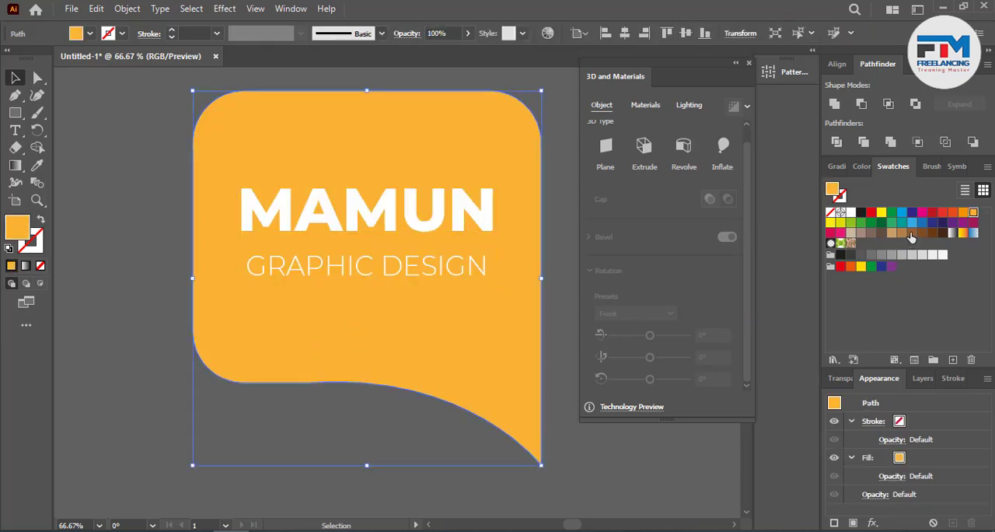
click(963, 232)
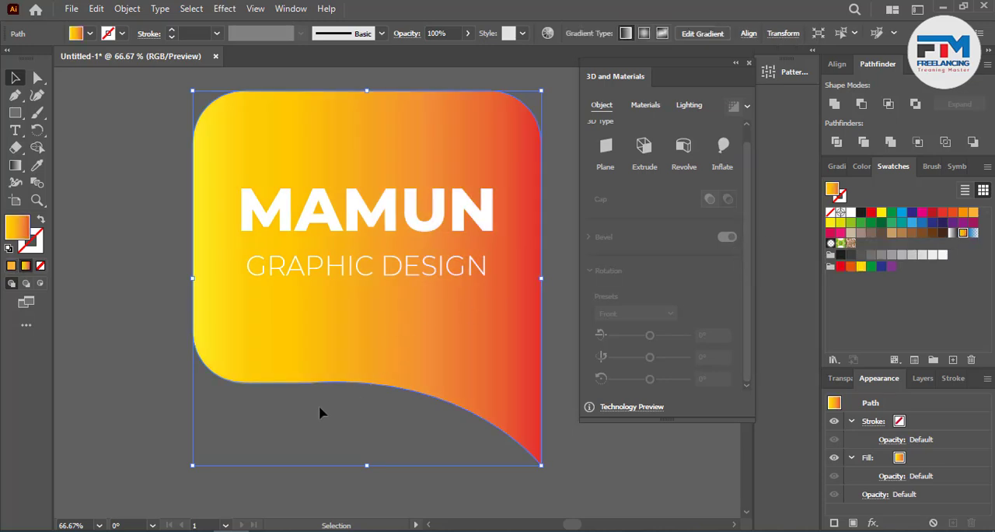
Step: Group the gradient bubble with both text lines and apply the 3D Inflate effect to the group
key(ctrl+a)
right_click(512, 207)
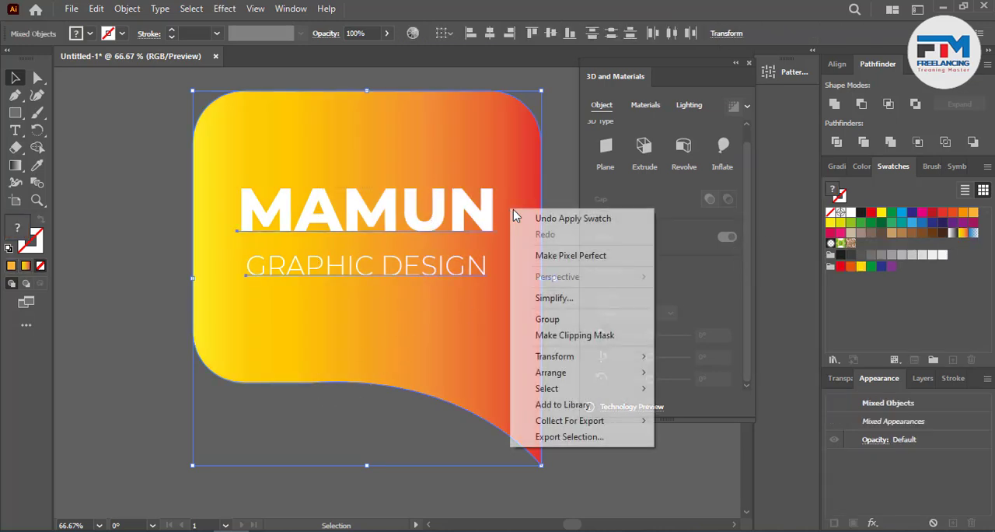
click(571, 319)
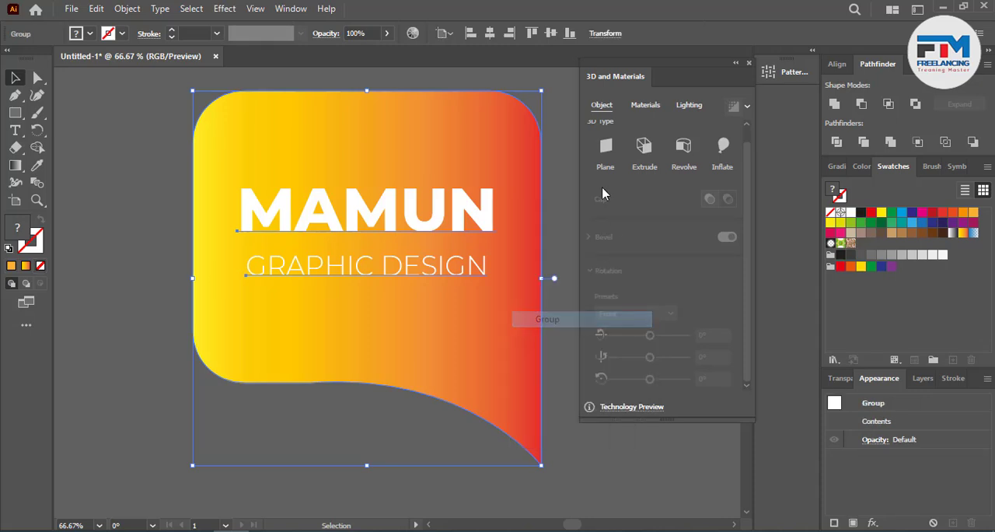
click(722, 155)
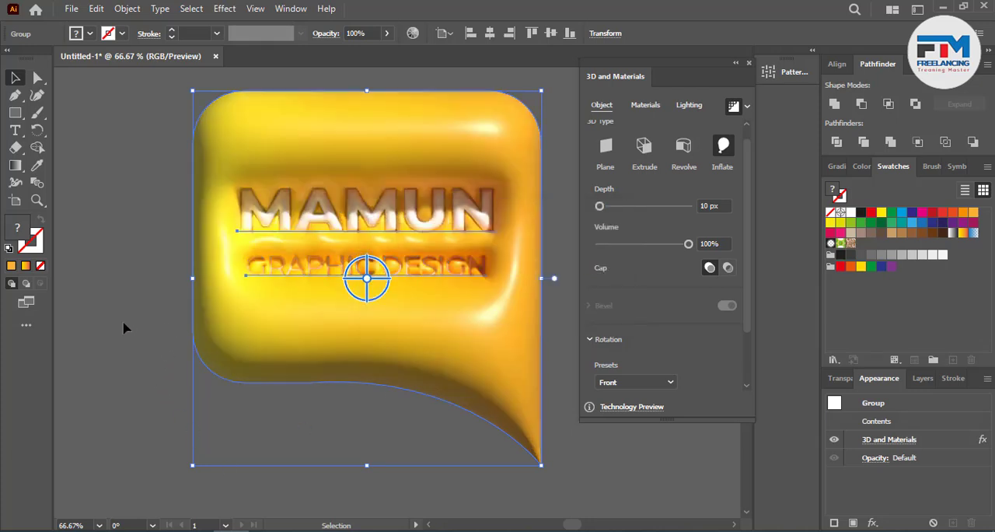
click(86, 138)
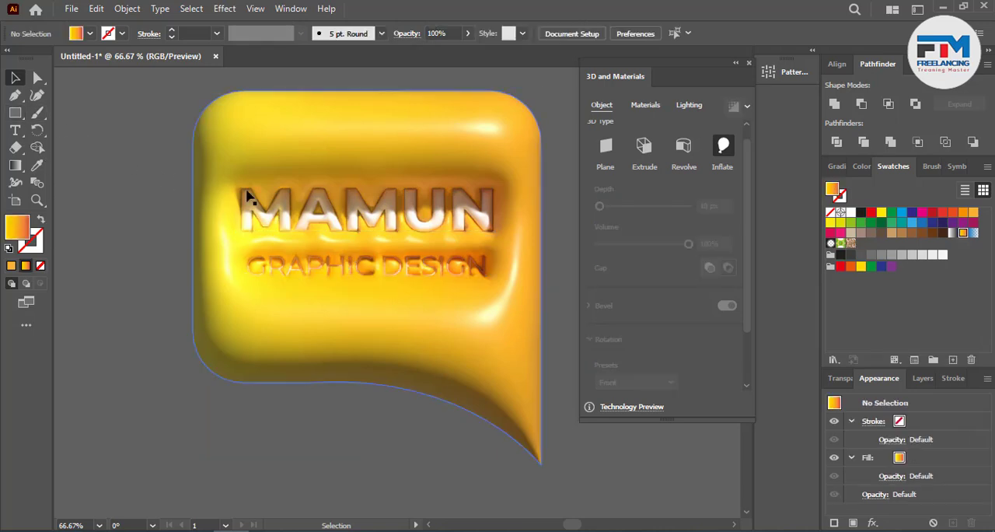